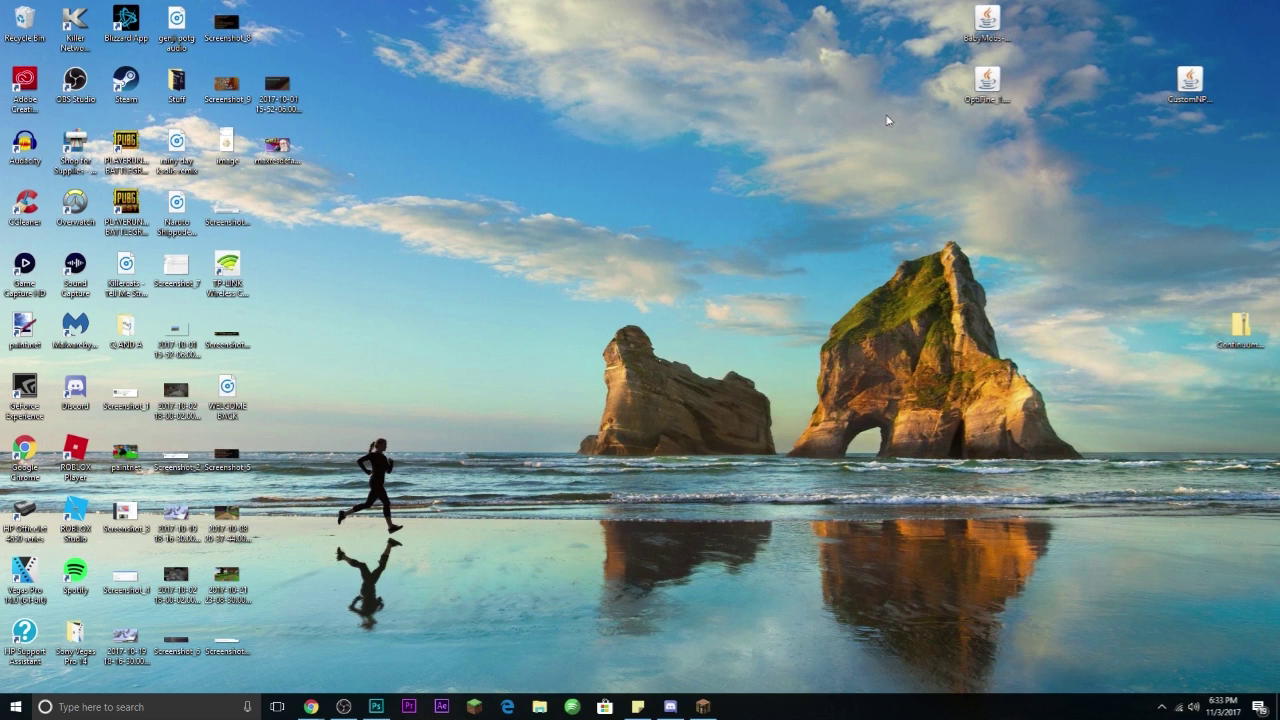
- Examine the thumbnail styles of the uploaded videos on PainfulPvP's YouTube channel in a maximized Chrome window
left_click(378, 655)
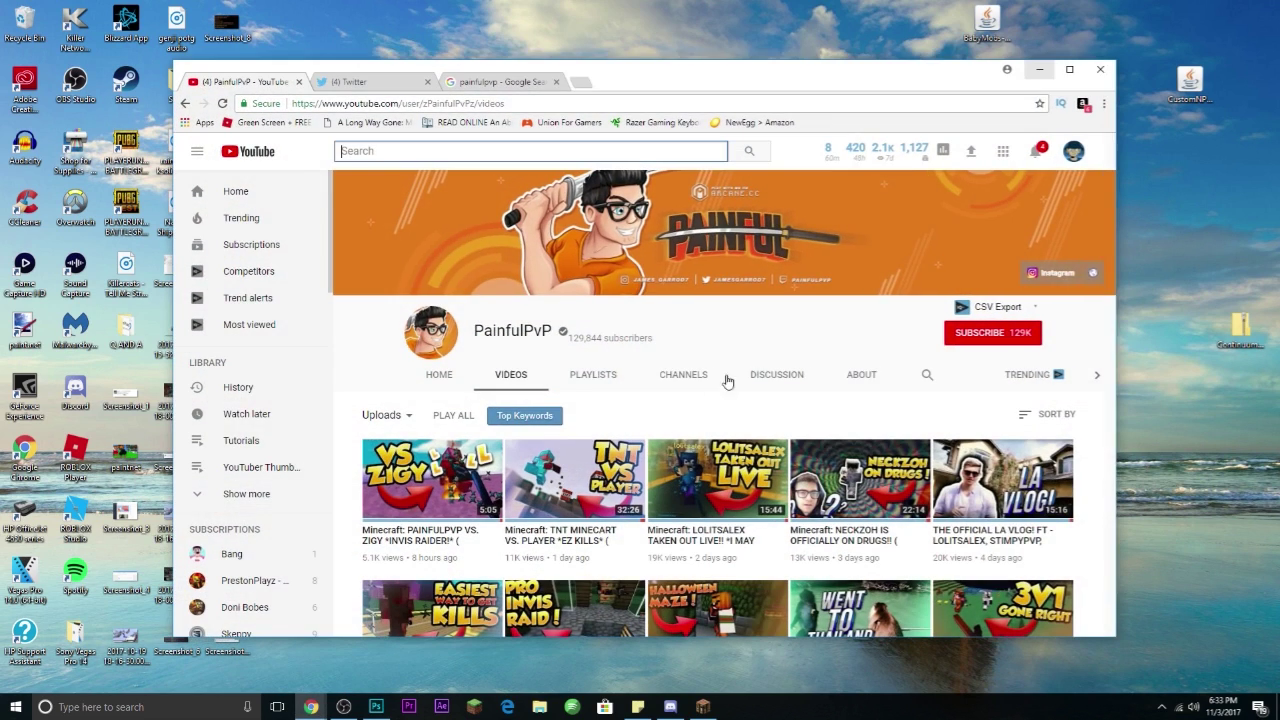
scroll(715, 392, "down", 5)
scroll(735, 382, "up", 5)
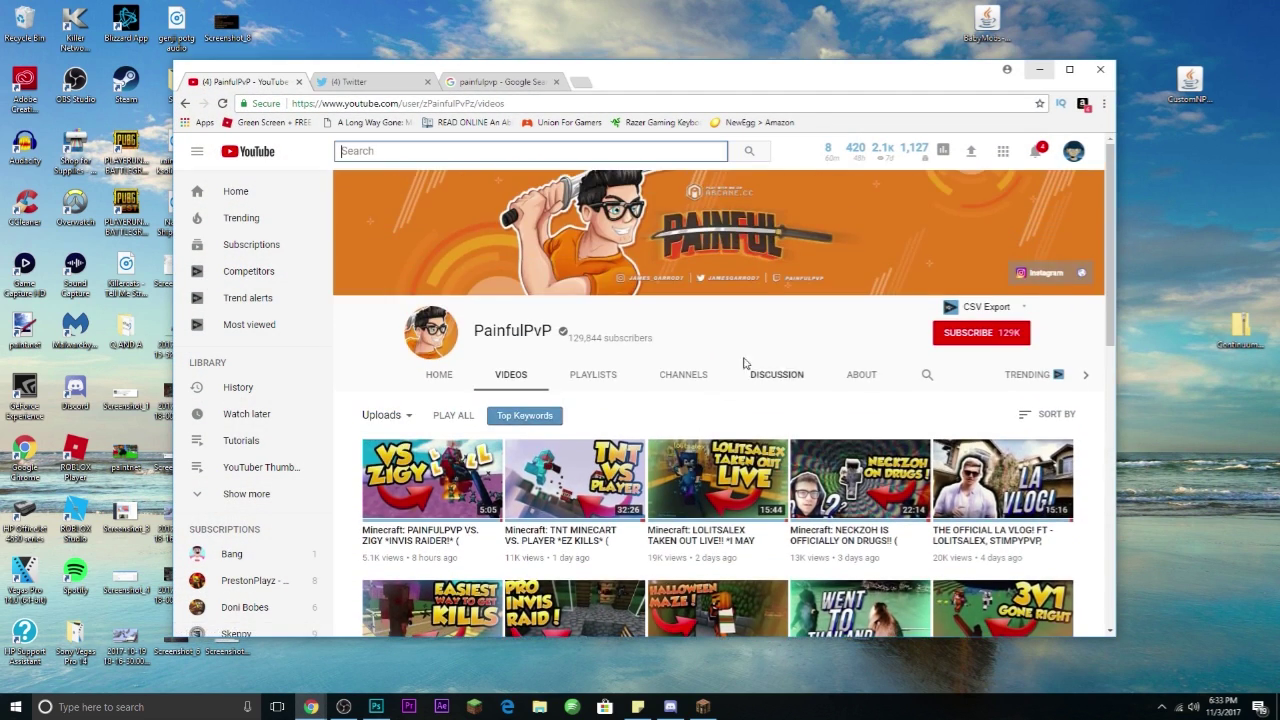
double_click(700, 75)
scroll(655, 366, "down", 5)
scroll(700, 400, "up", 4)
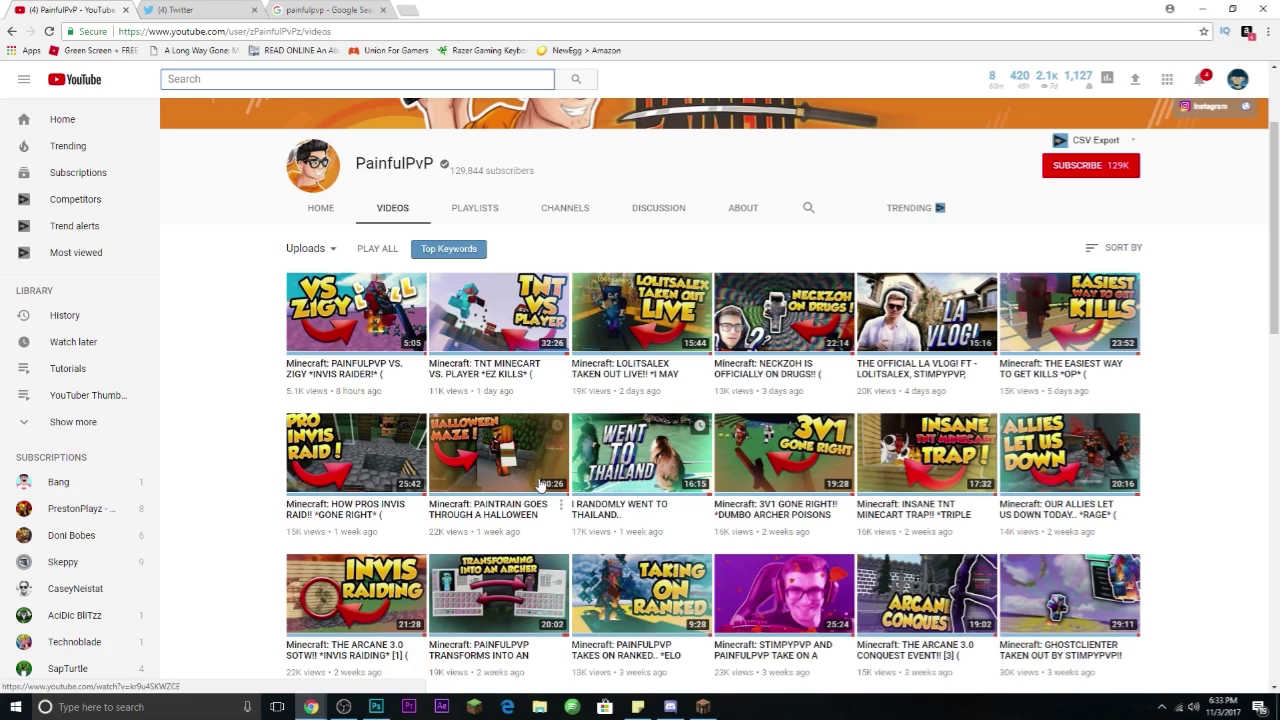
scroll(555, 492, "down", 7)
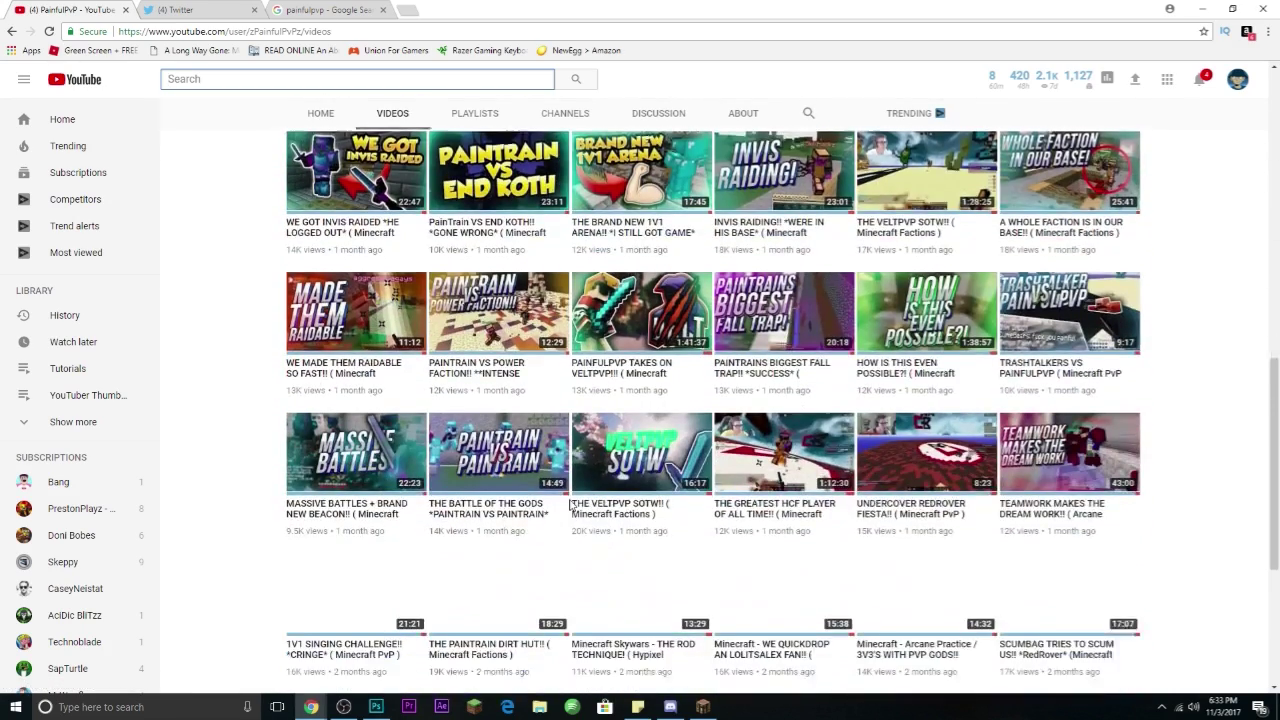
scroll(570, 500, "down", 3)
scroll(450, 300, "up", 2)
scroll(437, 280, "down", 2)
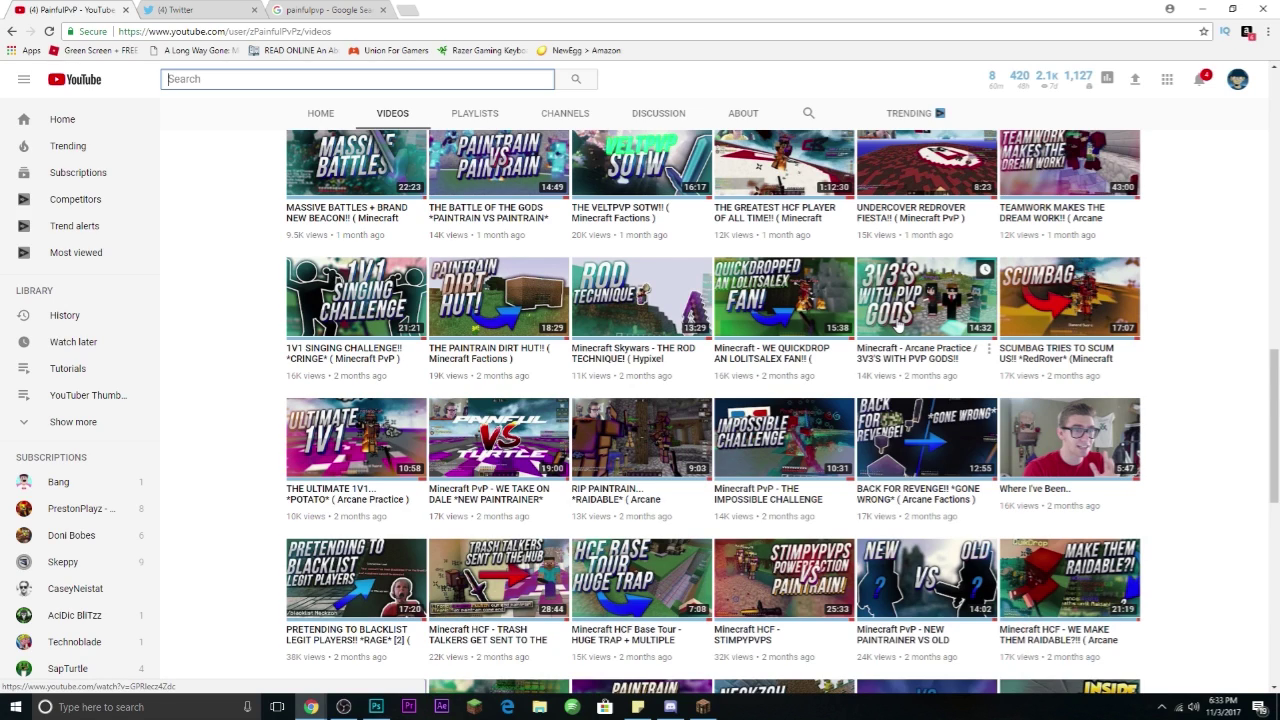
scroll(901, 400, "up", 3)
scroll(901, 413, "up", 5)
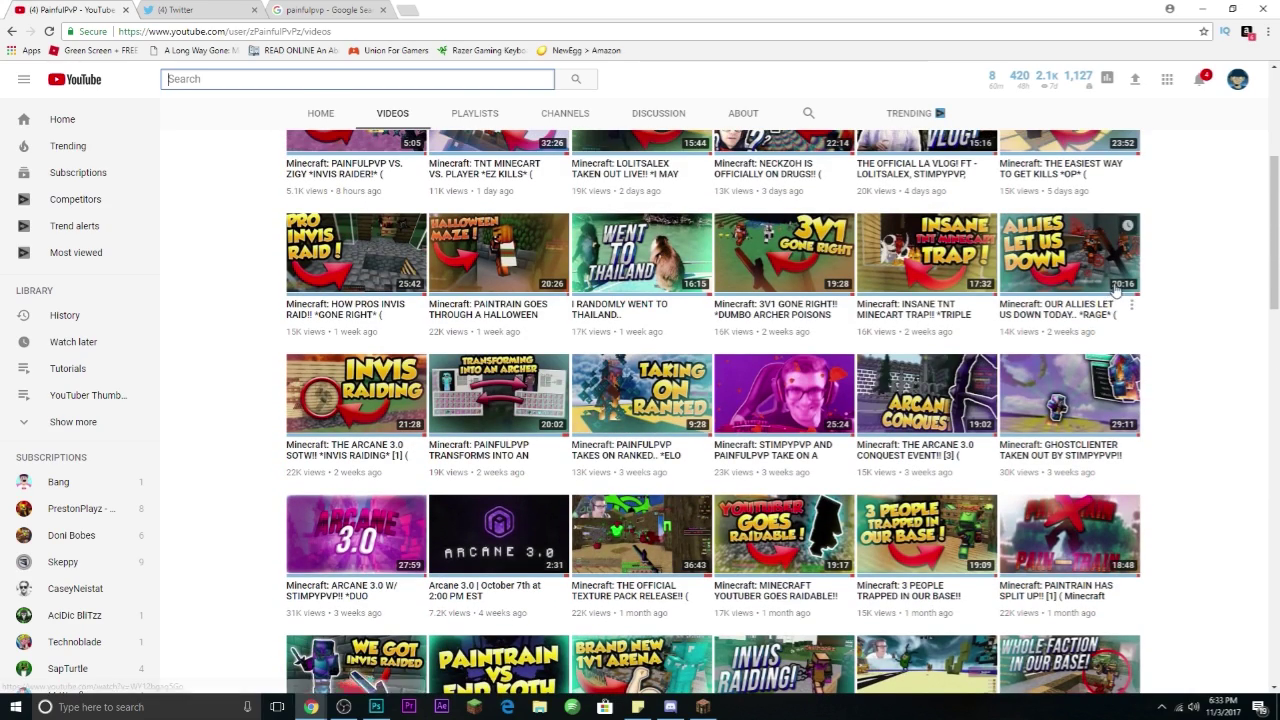
scroll(1115, 290, "up", 4)
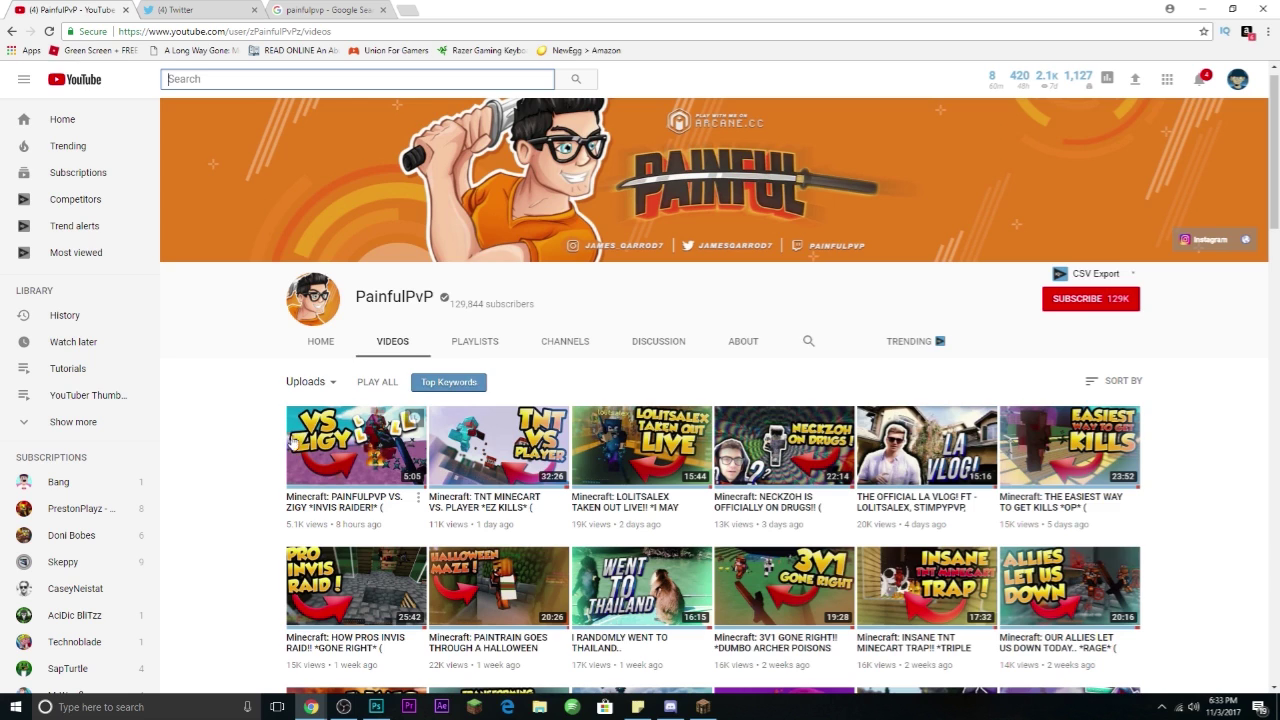
scroll(808, 366, "up", 1)
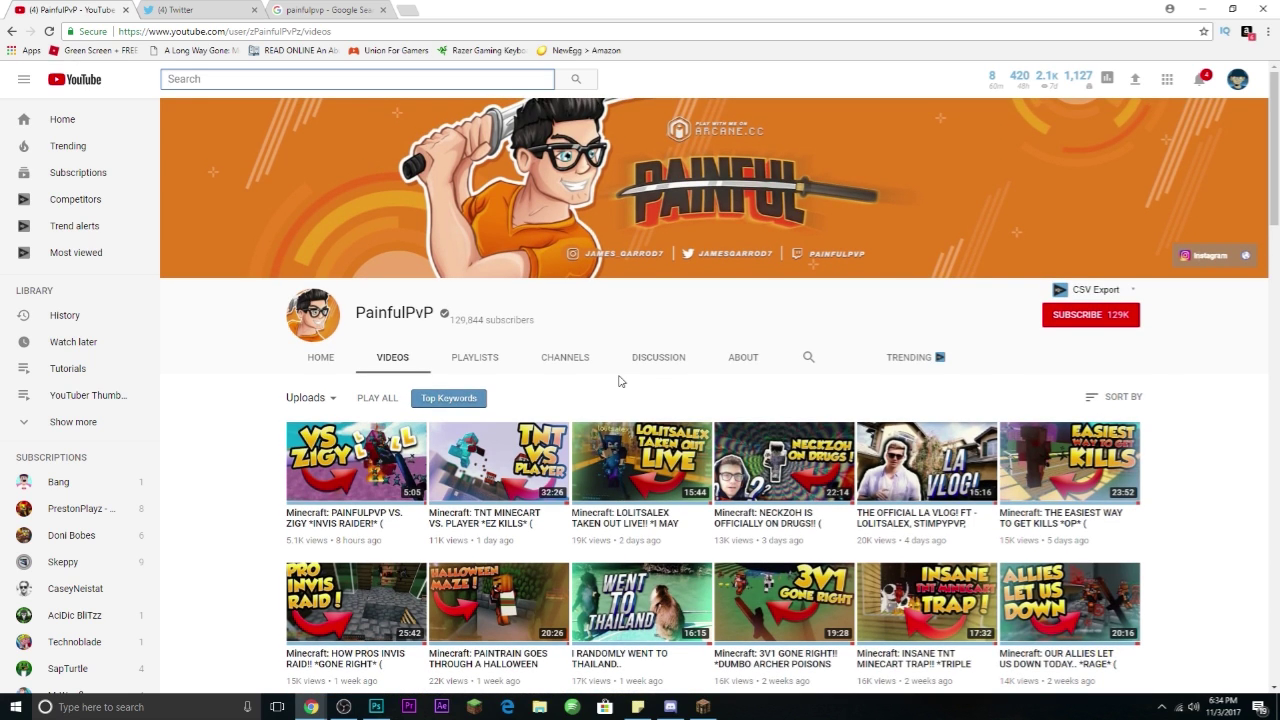
left_click(1202, 9)
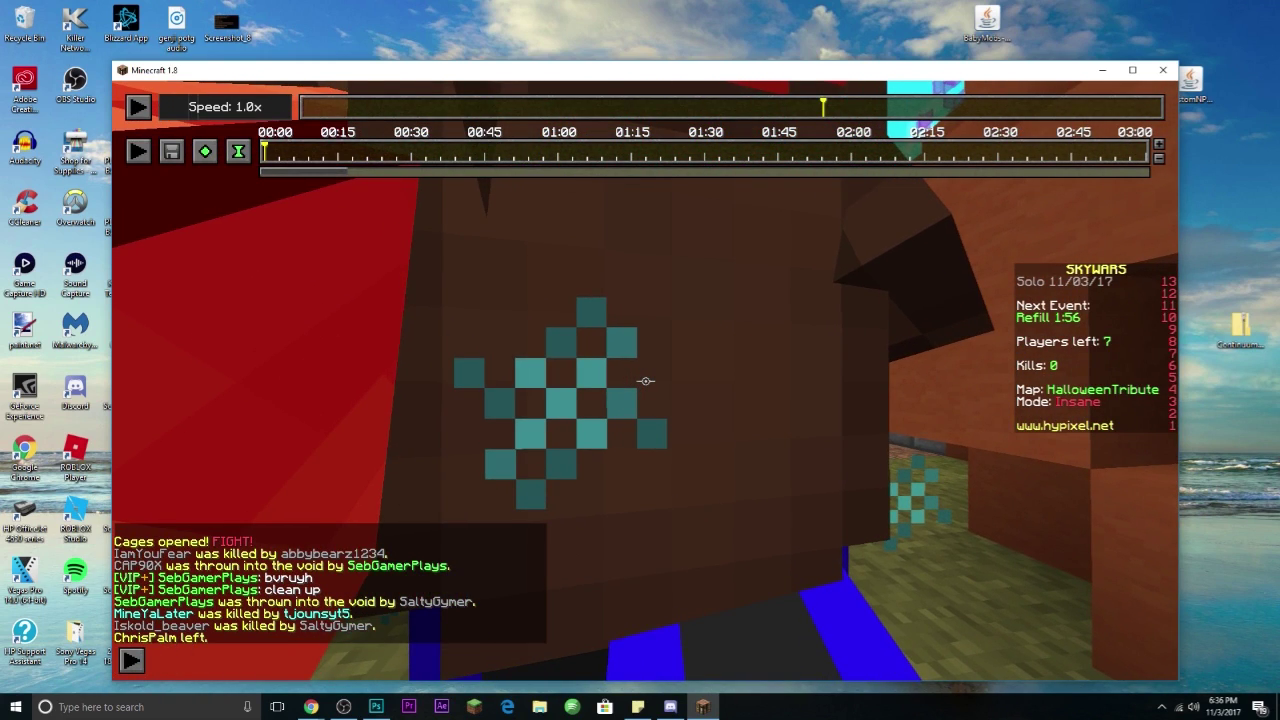
- Switch to the Minecraft replay, capture a screenshot of the armored player with the interface hidden, and minimize the game
key("shift")
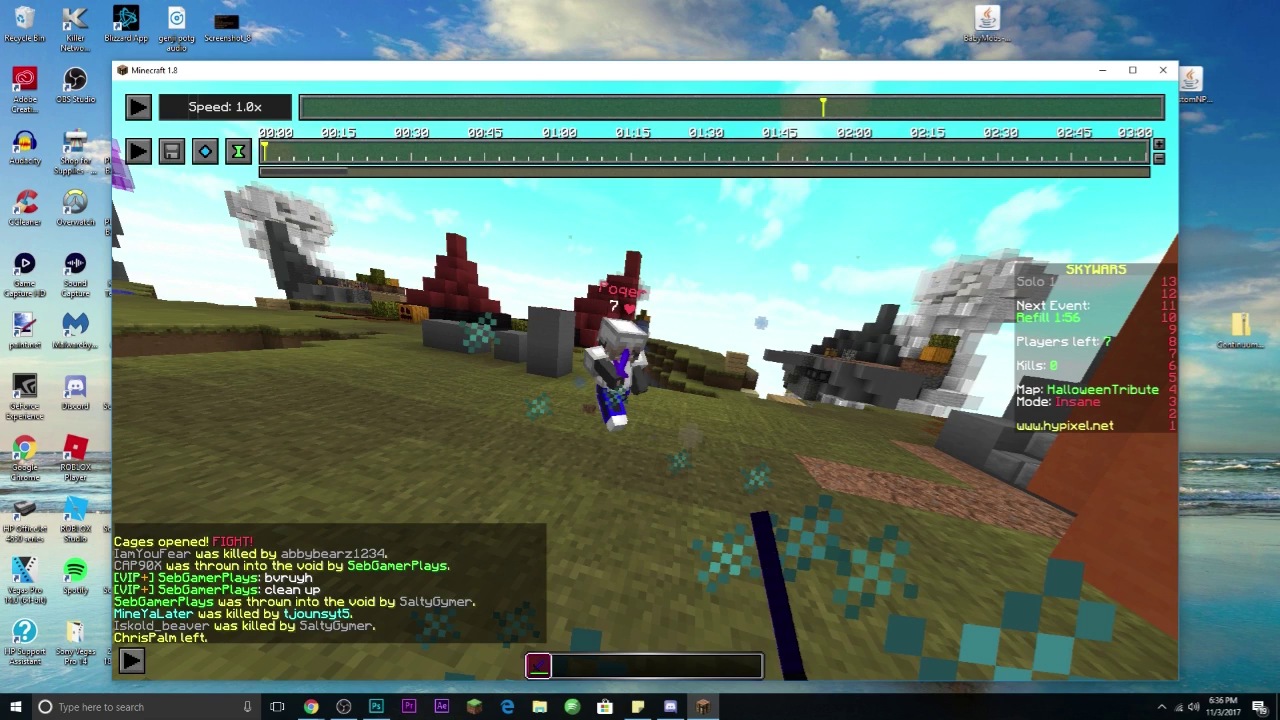
key("Escape")
key("Escape")
key("F1")
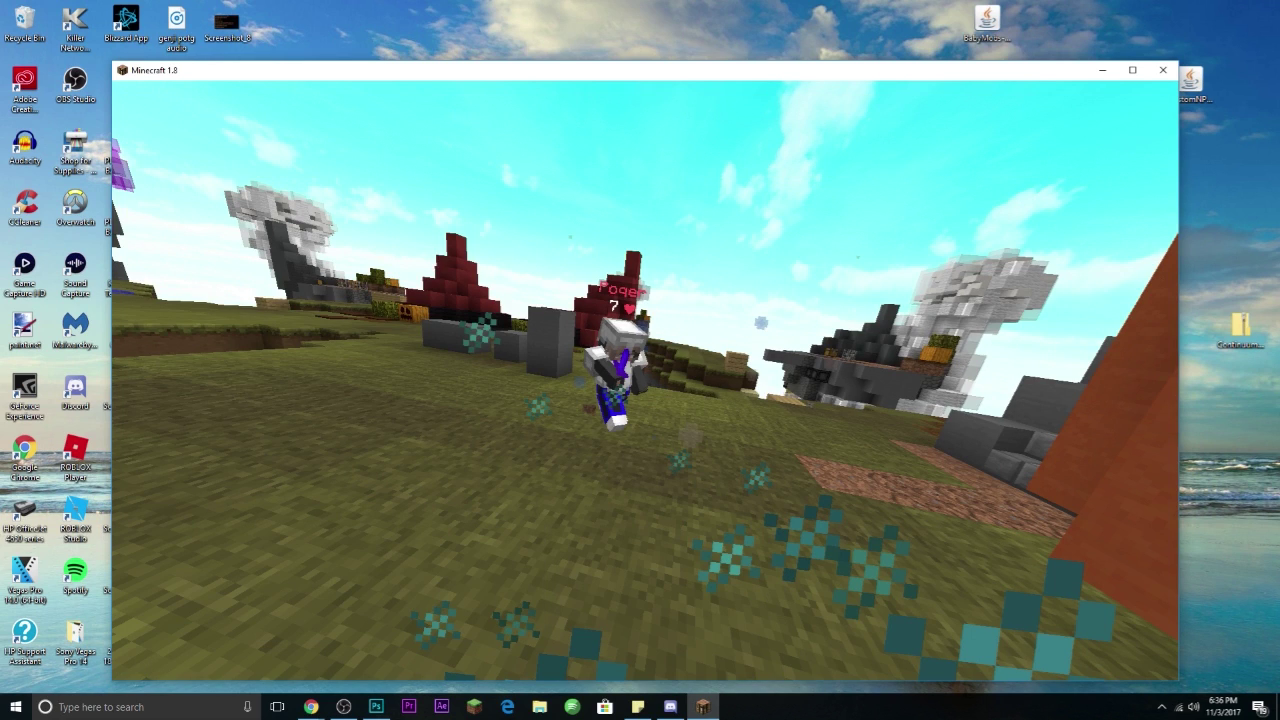
key("F1")
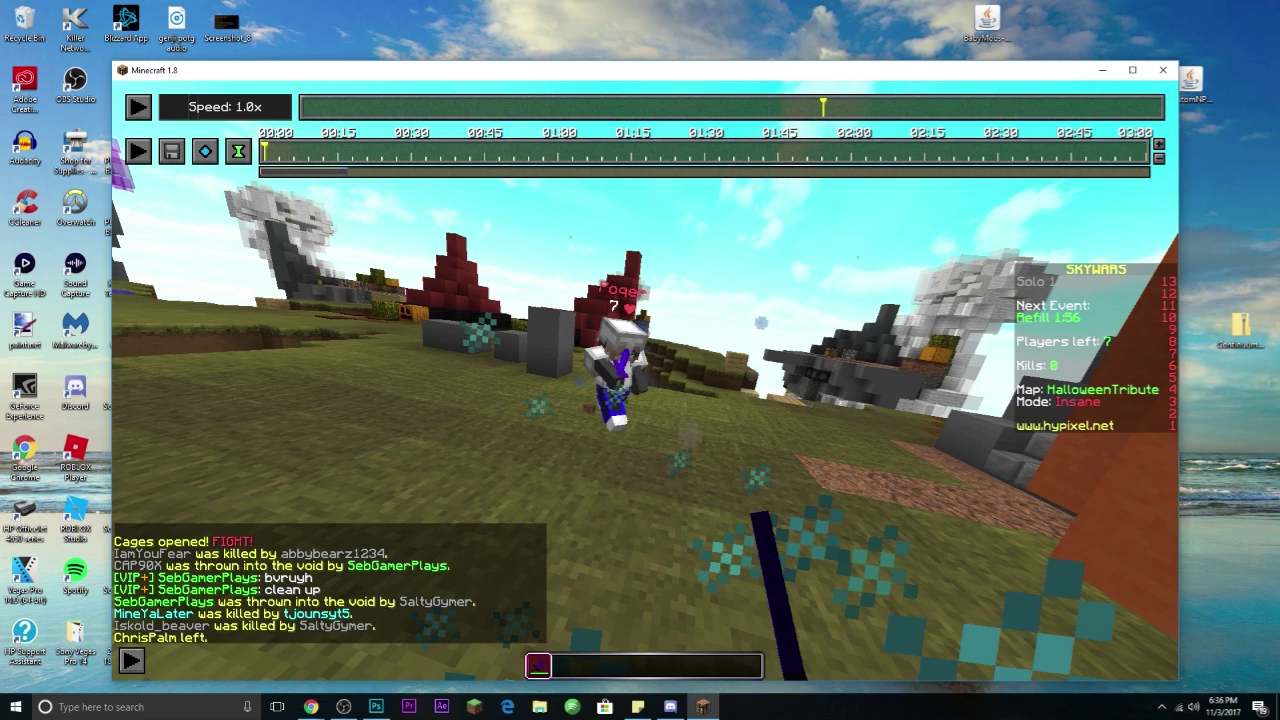
key("F1")
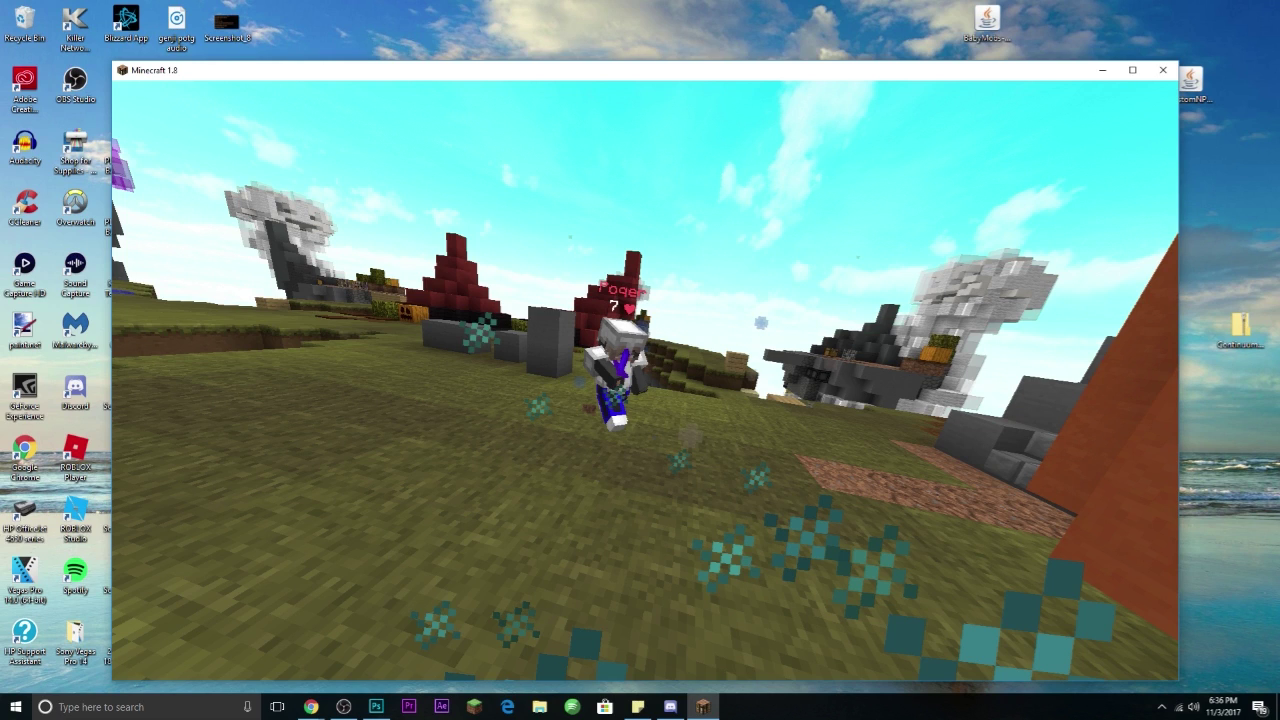
key("F1")
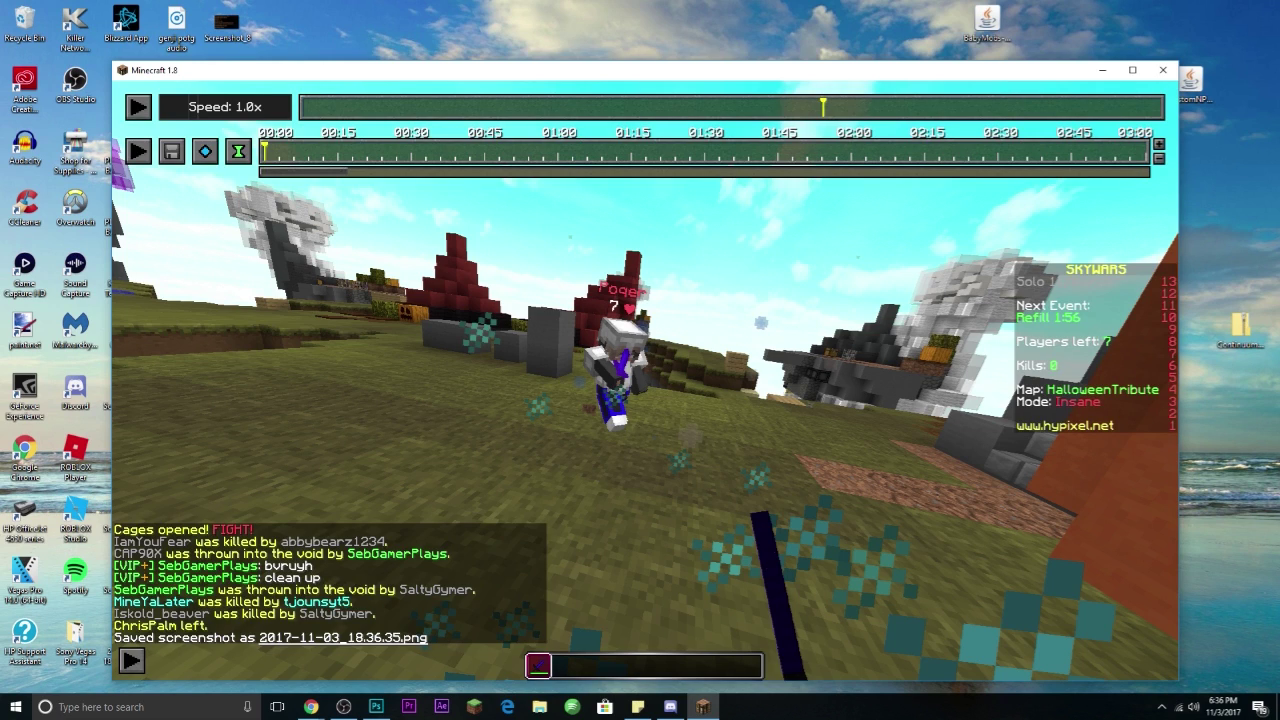
key("Escape")
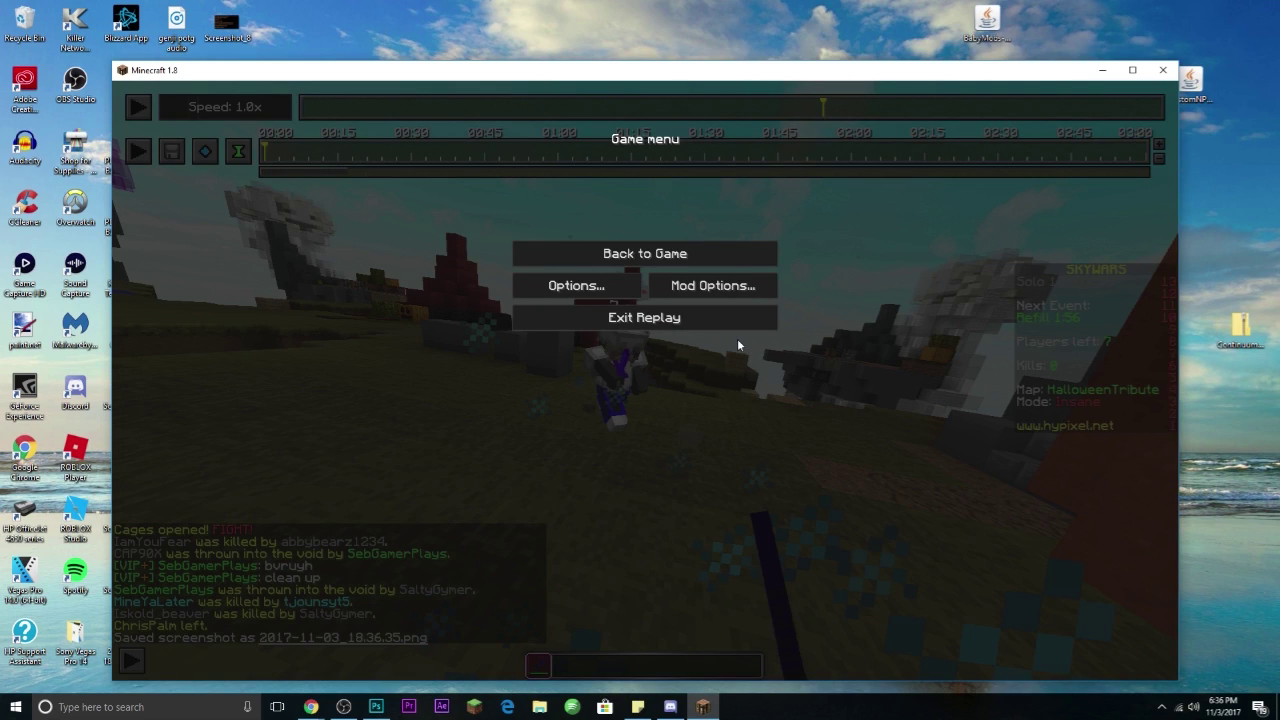
left_click(1101, 70)
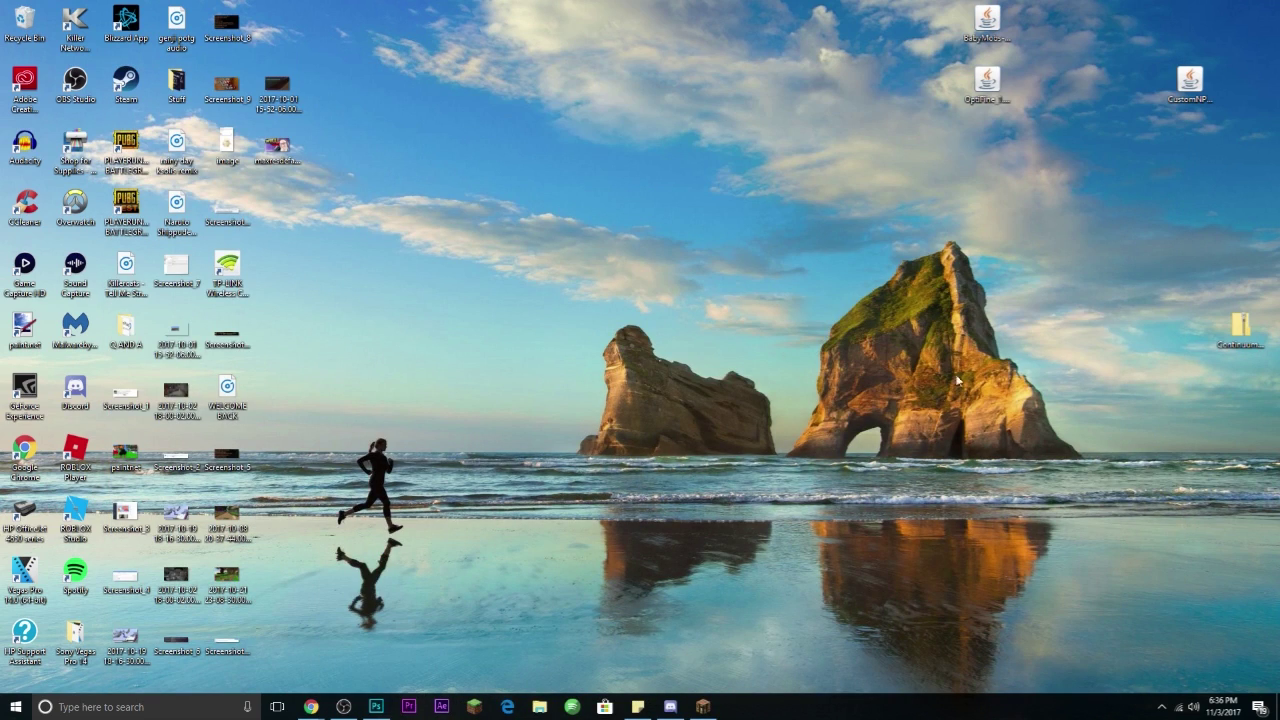
- Switch to Photoshop and create a transparent 1920 x 1080 pixel document named Tutorial 11 at 72 pixels/inch
left_click(376, 706)
left_click(37, 9)
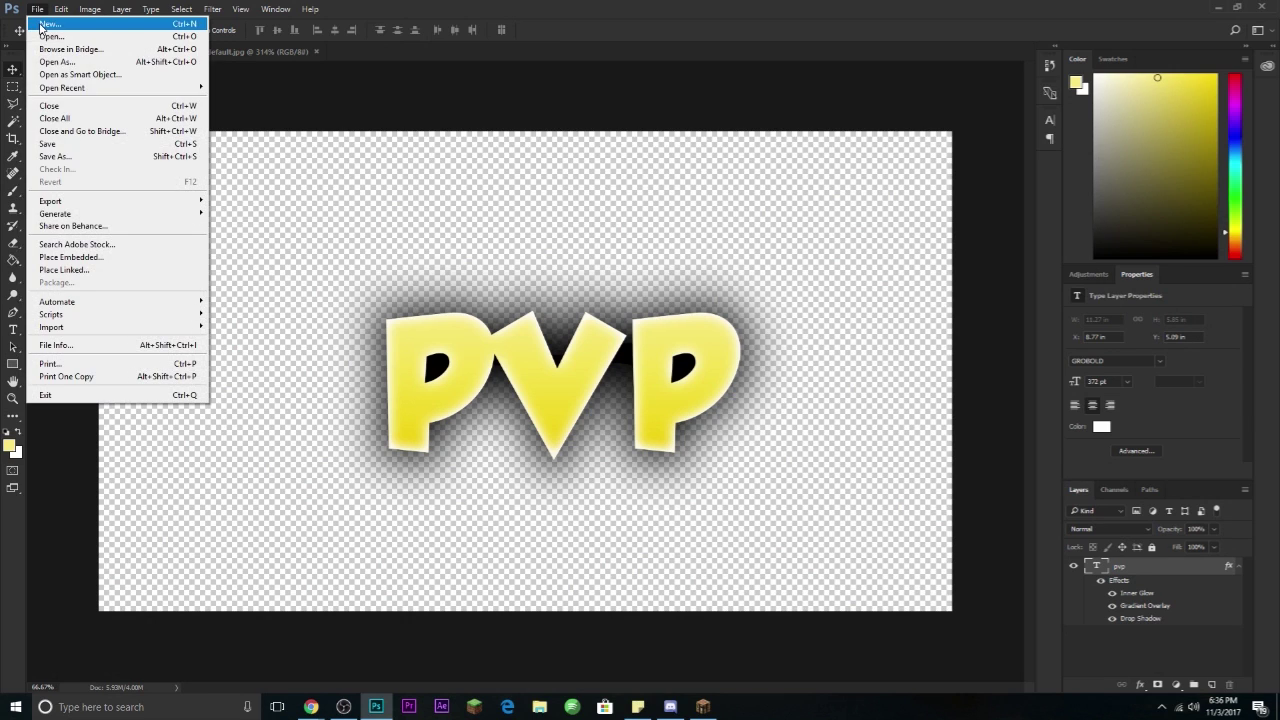
left_click(49, 23)
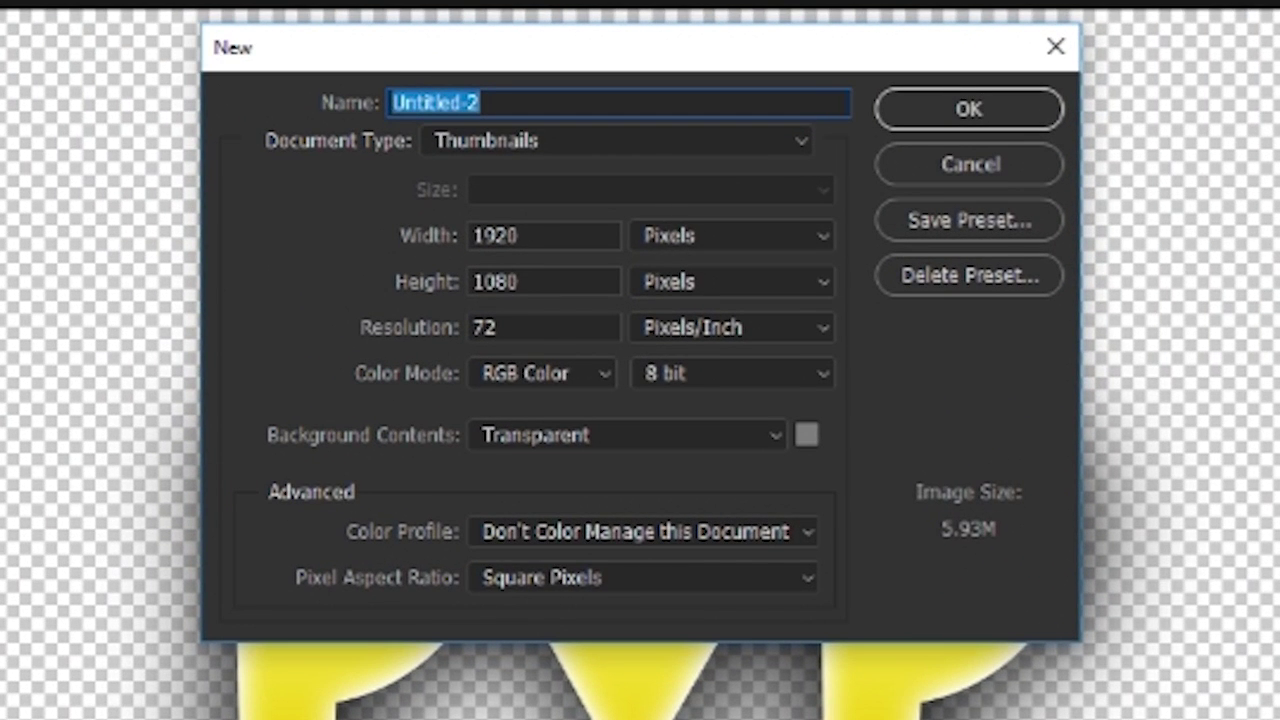
type("Tutorial 1")
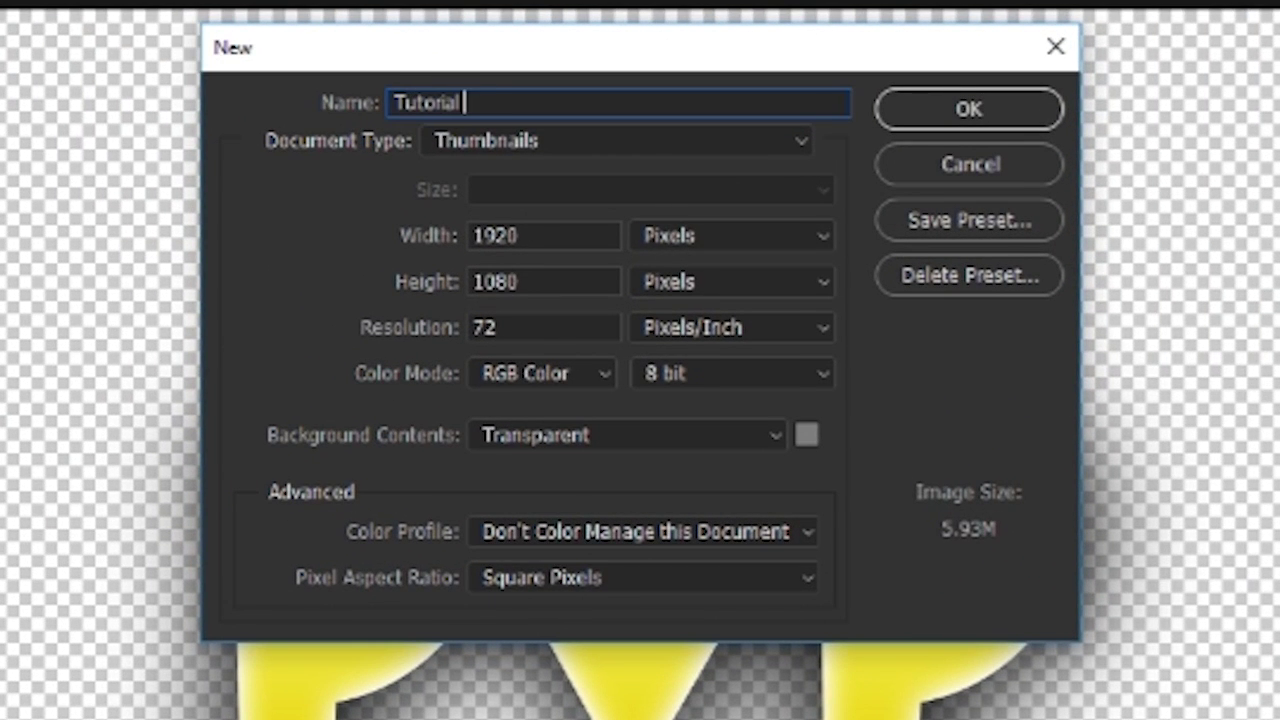
type("1")
left_click(943, 120)
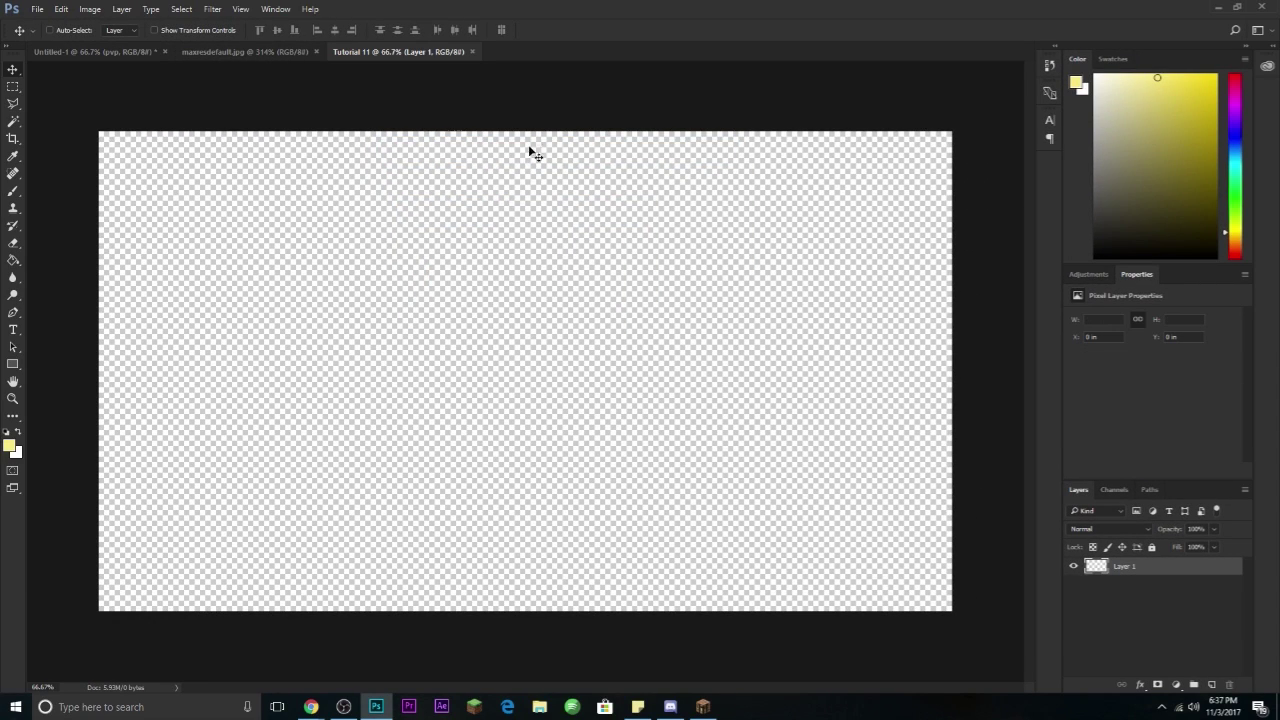
- Place the Minecraft screenshot 2017-11-03_18.36.35 from the screenshots folder as an embedded image
left_click(37, 9)
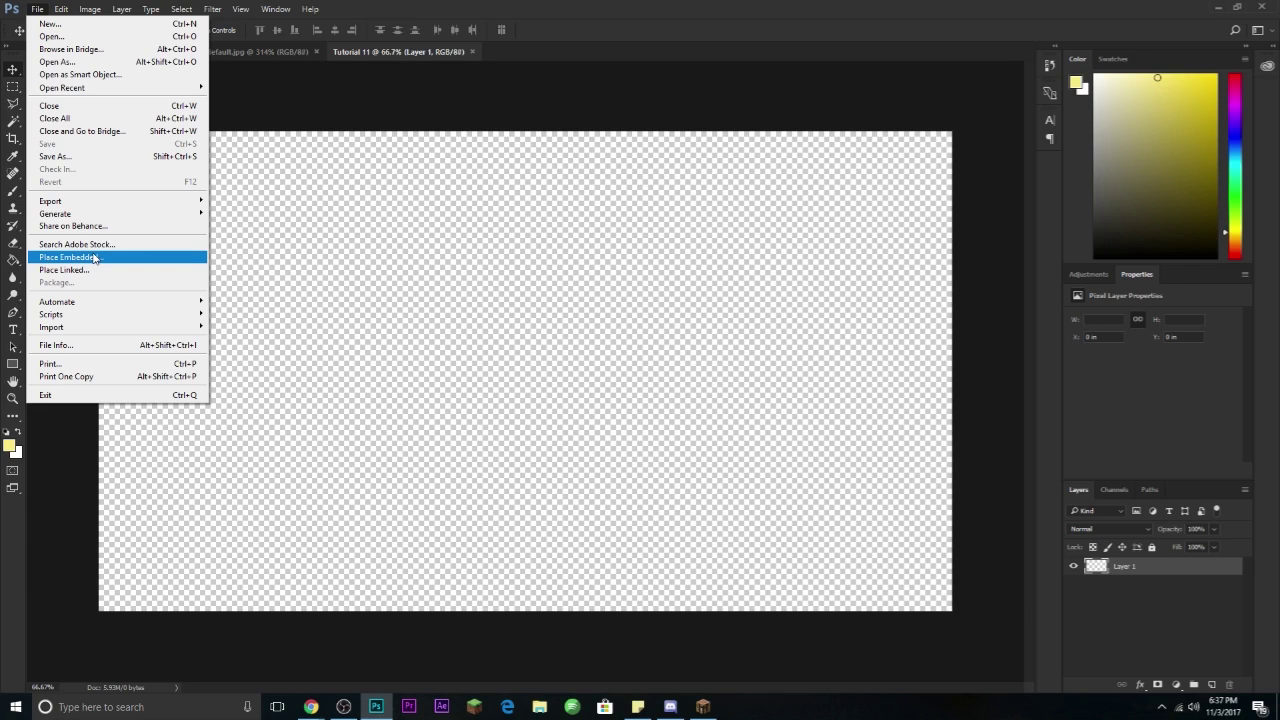
left_click(94, 258)
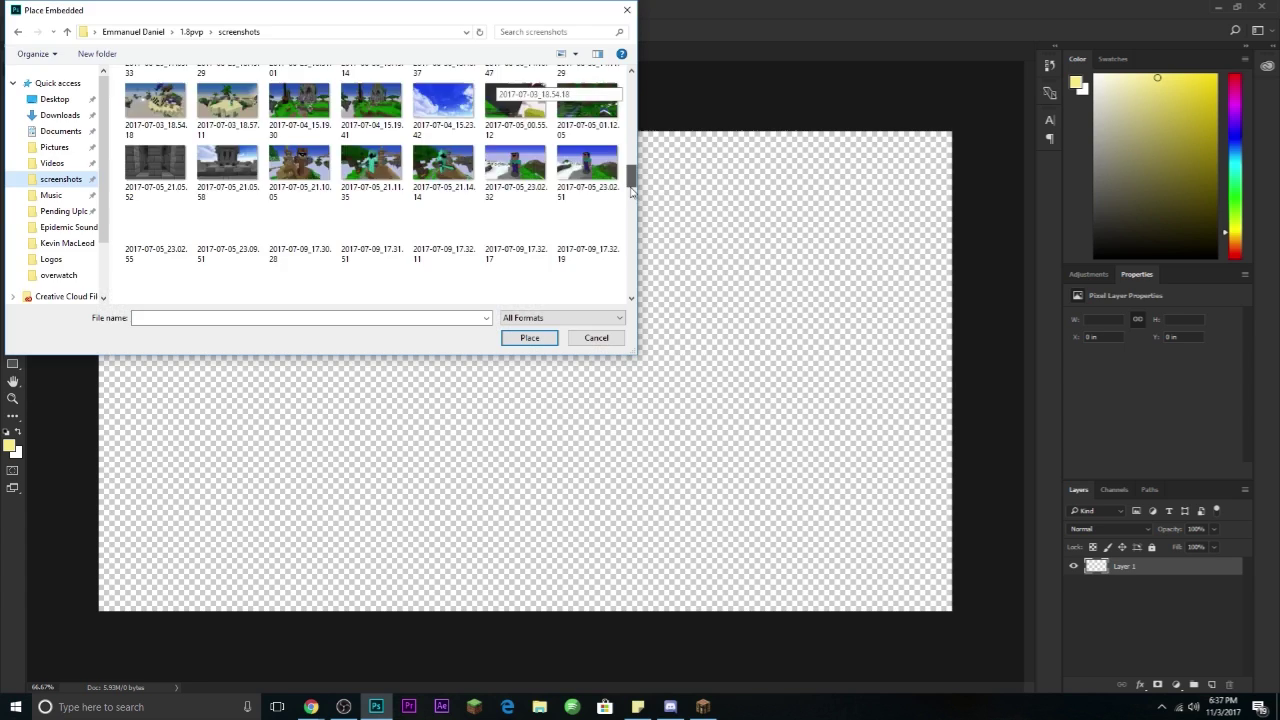
scroll(625, 283, "down", 5)
scroll(625, 283, "down", 2)
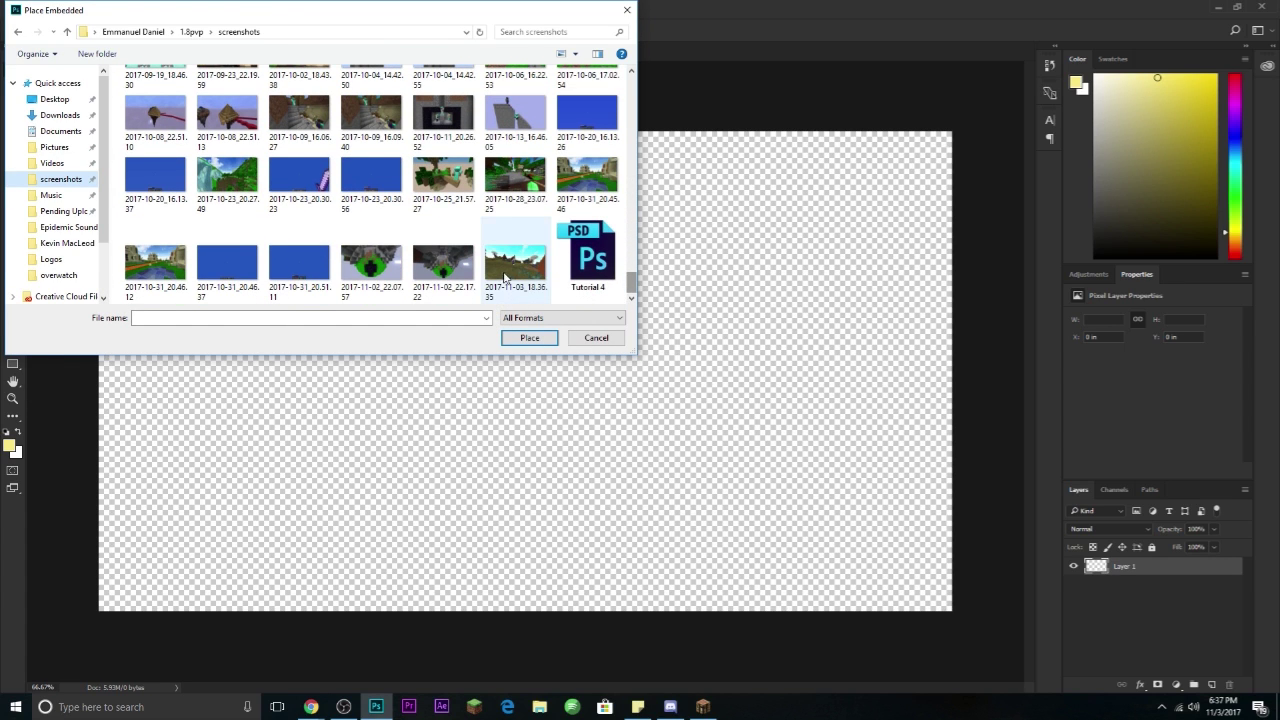
double_click(522, 272)
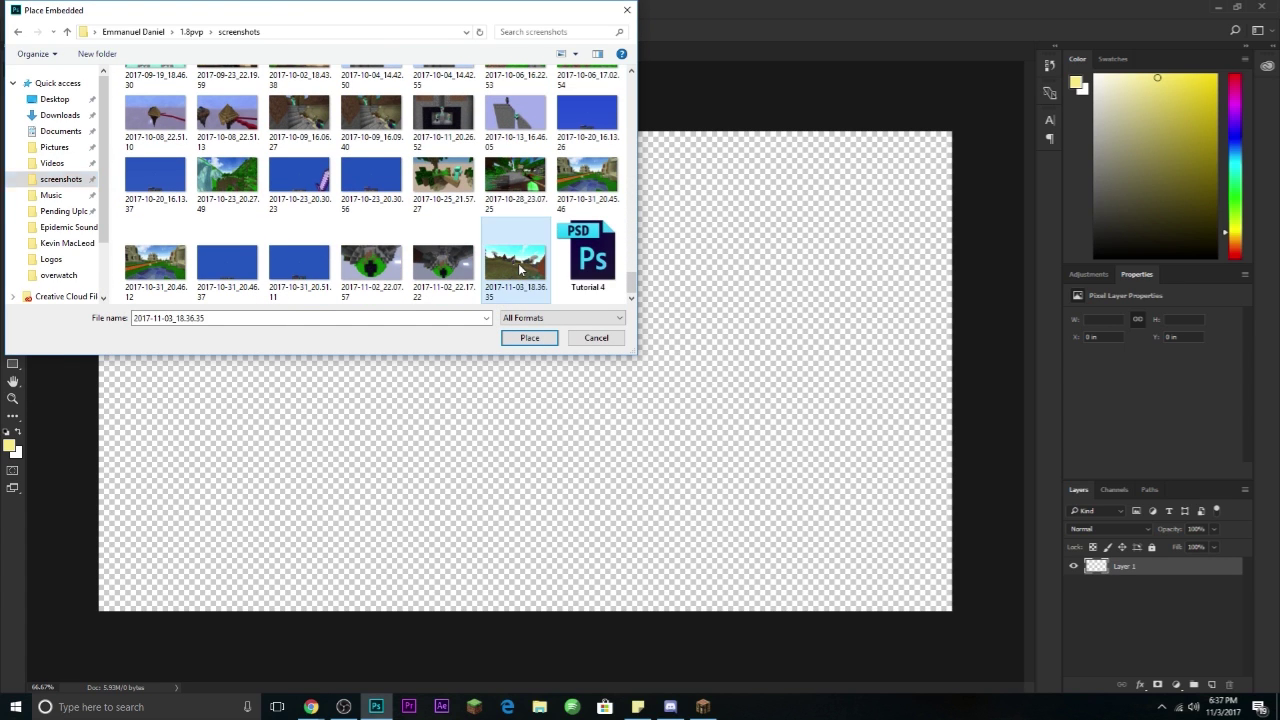
- Scale the placed screenshot to about 161%, rotate it about -6.3°, and reposition it slightly on the canvas
left_click_drag(732, 395, 662, 355)
left_click_drag(809, 530, 948, 607)
scroll(822, 482, "down", 2)
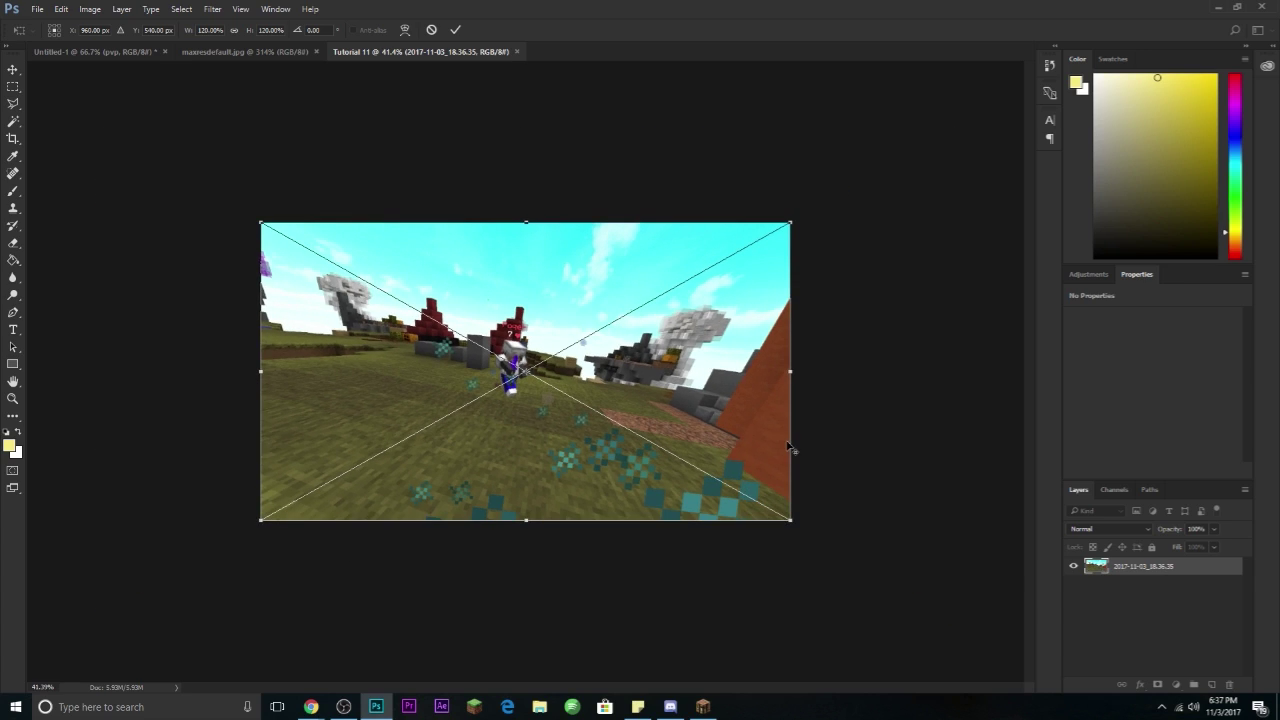
scroll(757, 443, "up", 1)
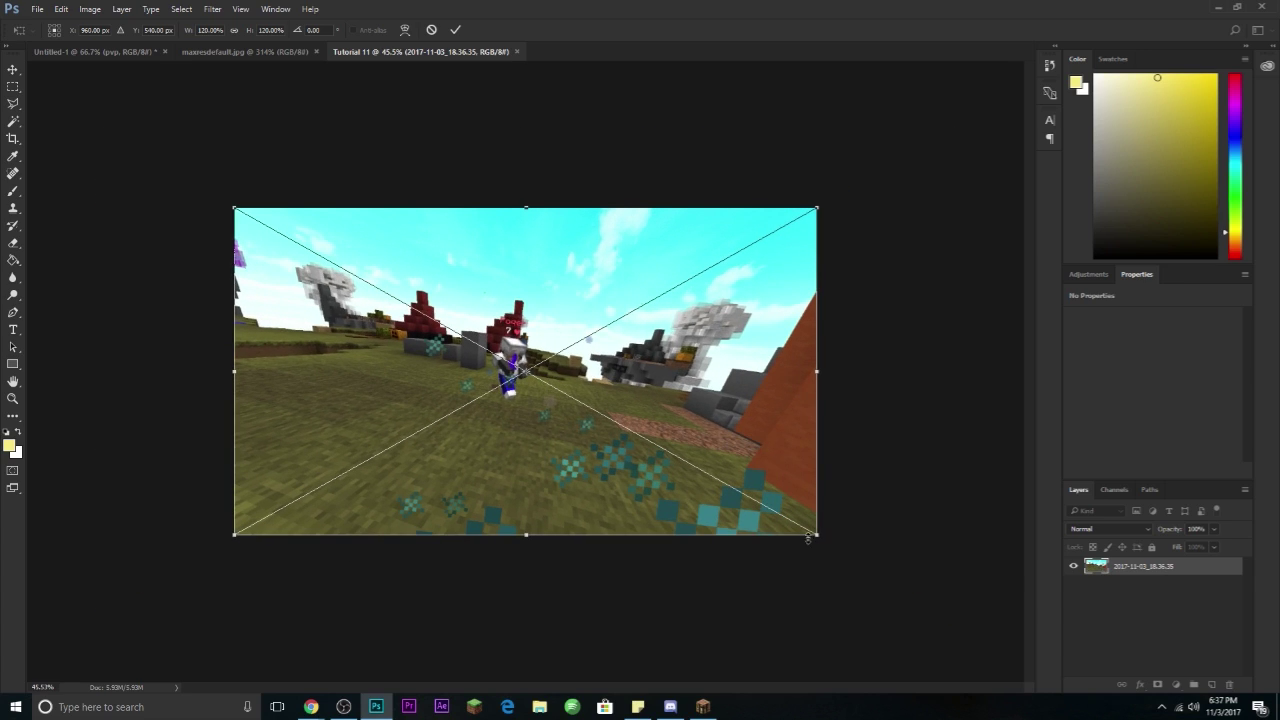
left_click_drag(816, 535, 980, 690)
left_click_drag(943, 509, 854, 458)
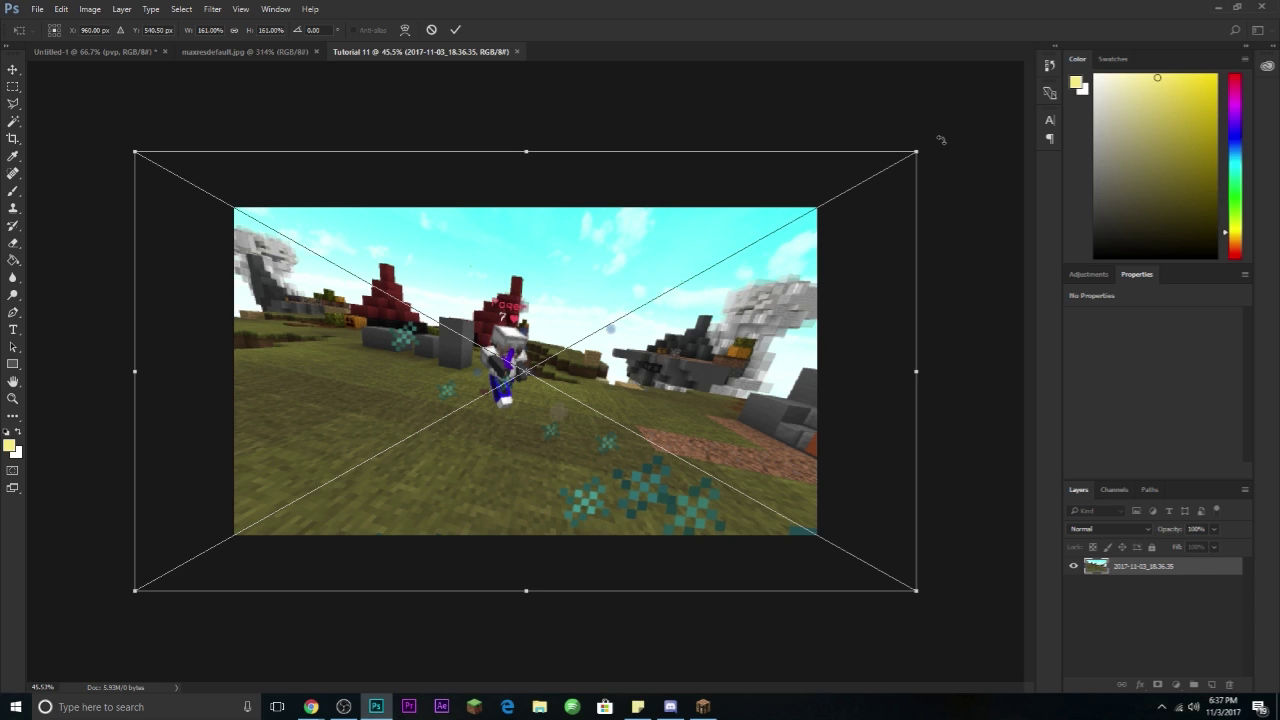
left_click_drag(940, 140, 905, 102)
left_click_drag(769, 340, 776, 342)
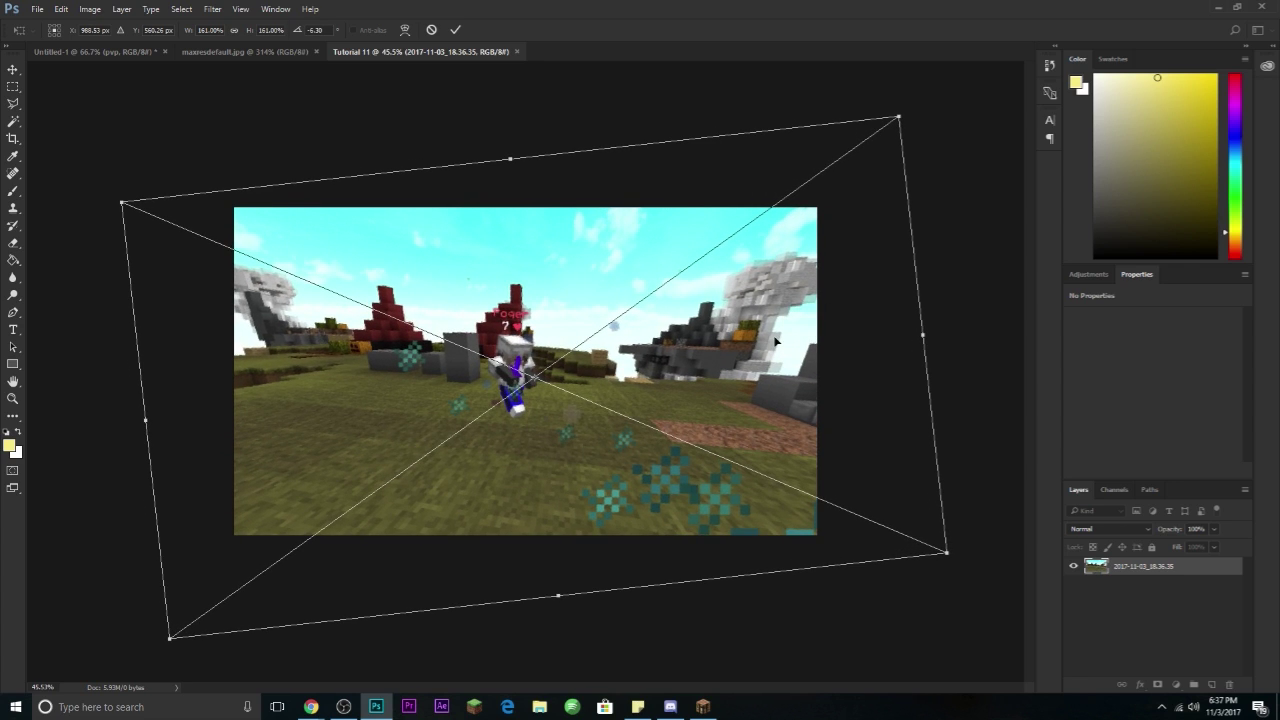
key("Escape")
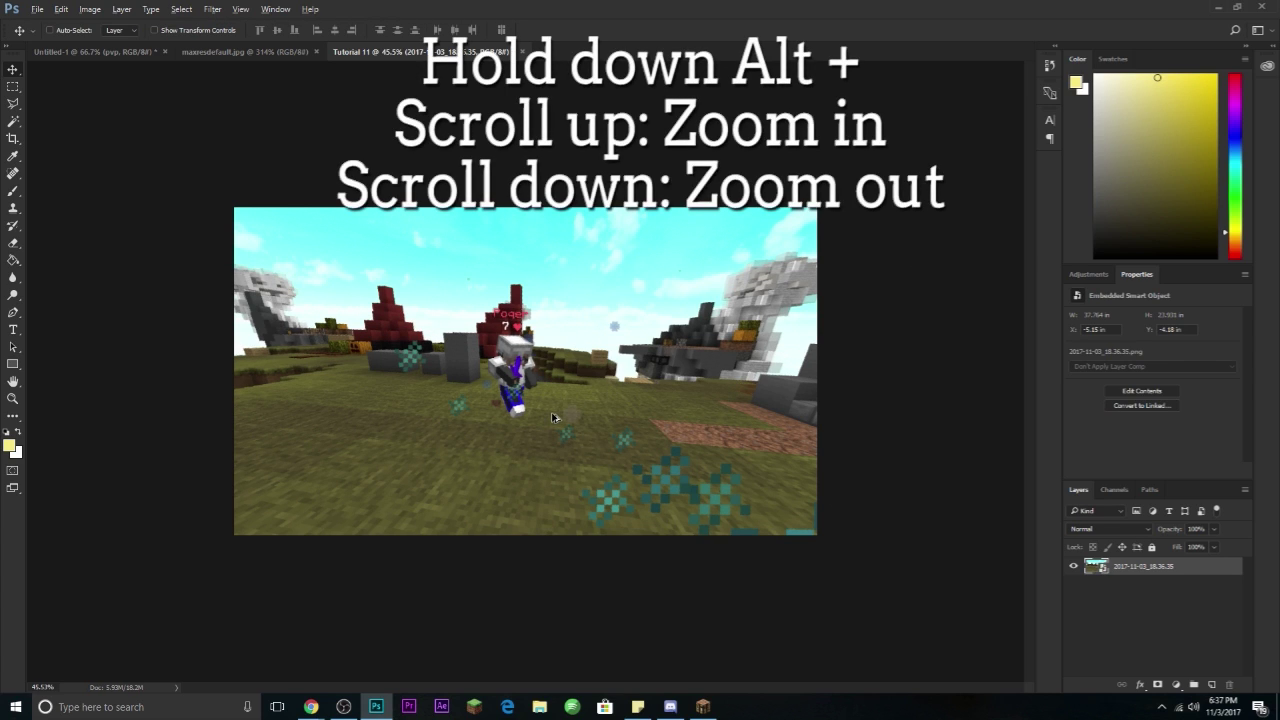
- Transform the screenshot layer again to about 180% scale and about -15.2° rotation, centered near X 1071 px, Y 500 px
scroll(553, 418, "up", 3)
scroll(553, 418, "down", 1)
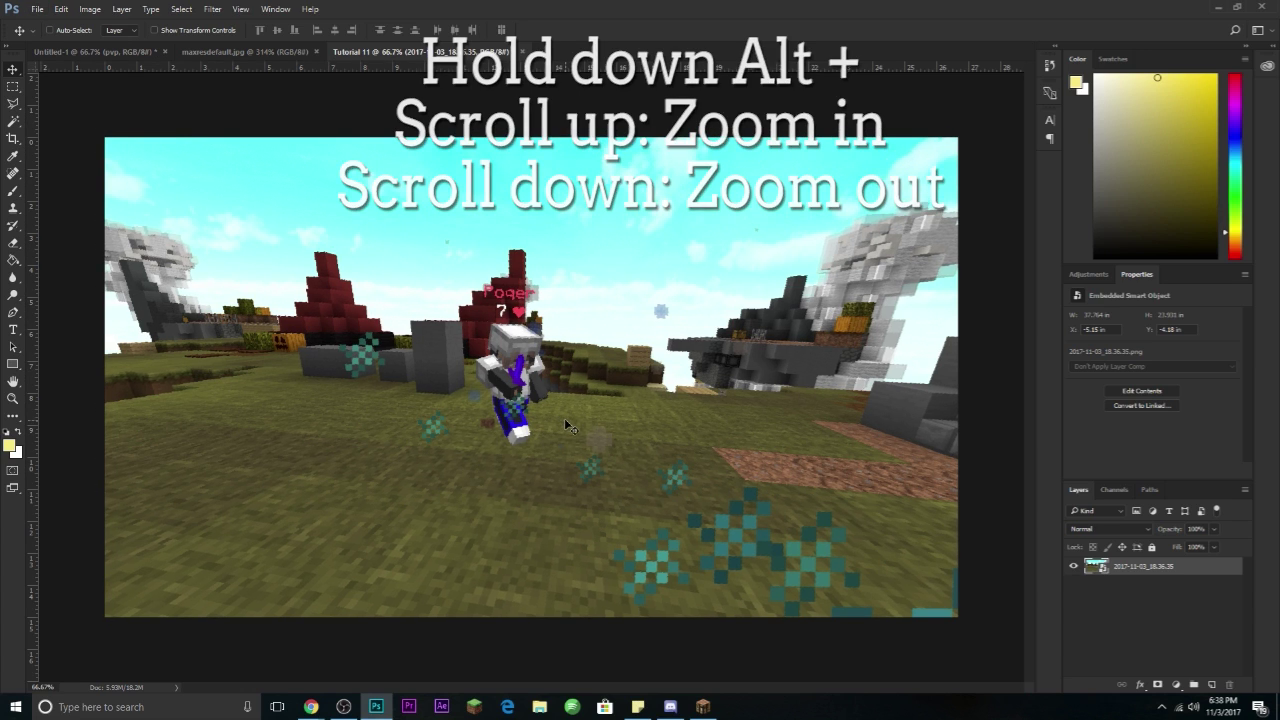
key("ctrl+t")
scroll(848, 310, "down", 5)
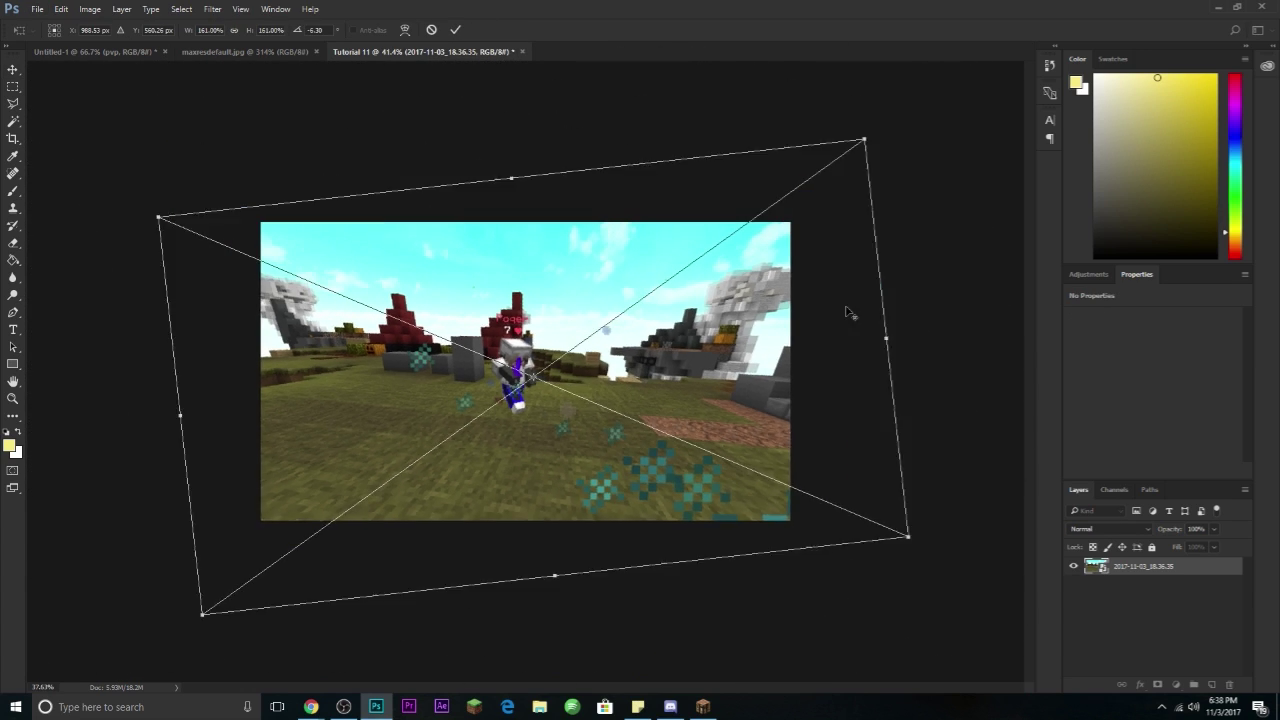
left_click_drag(817, 172, 807, 112)
left_click_drag(766, 279, 762, 284)
left_click_drag(803, 108, 829, 80)
left_click_drag(786, 329, 780, 341)
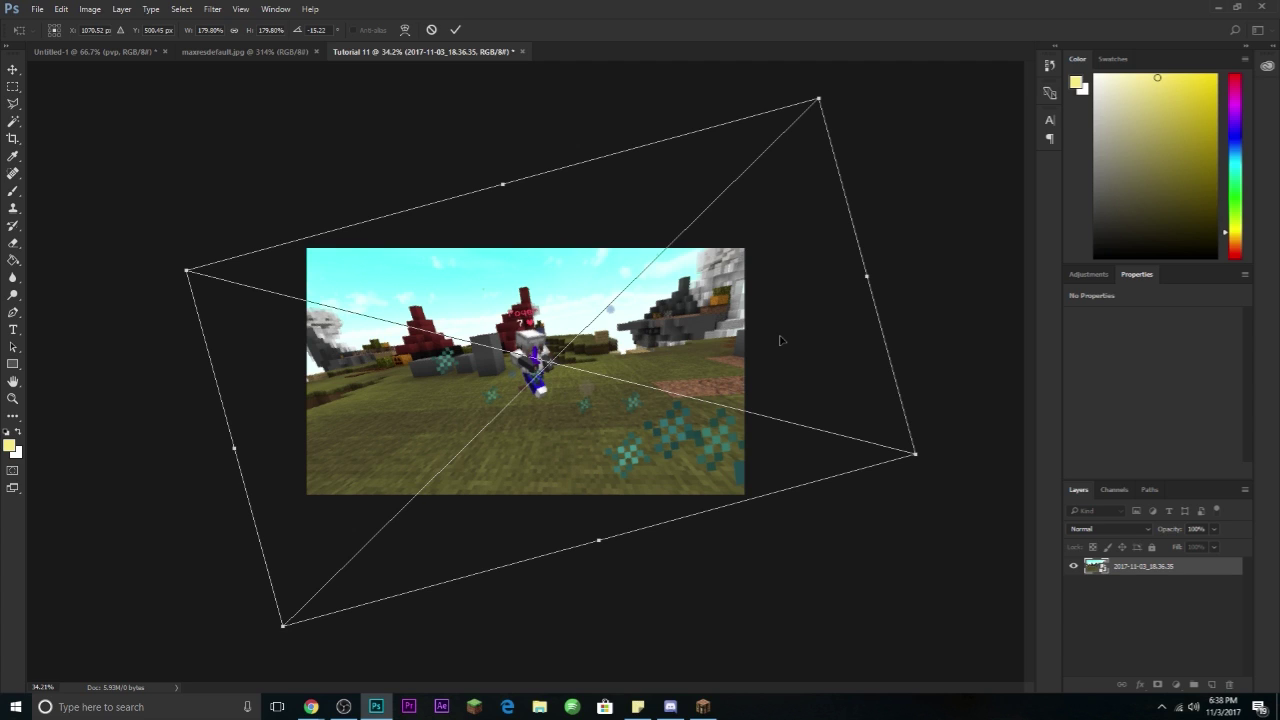
key("Return")
scroll(877, 423, "up", 3)
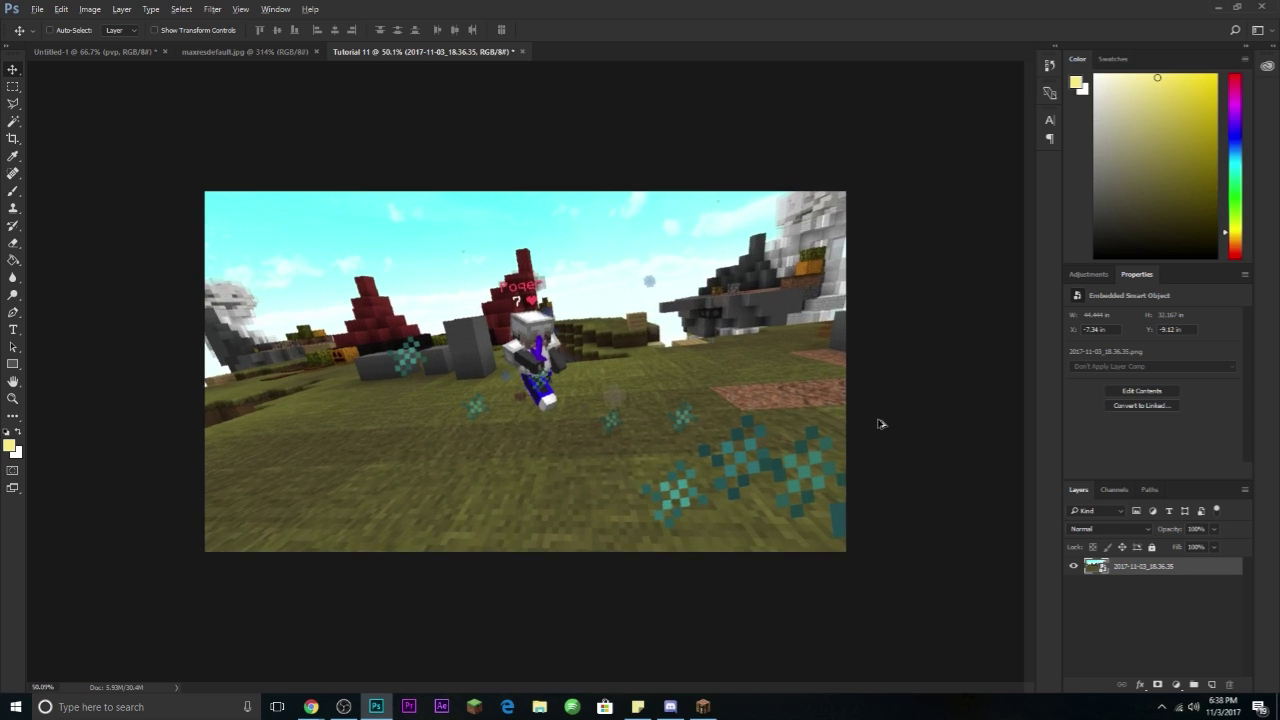
scroll(879, 423, "up", 2)
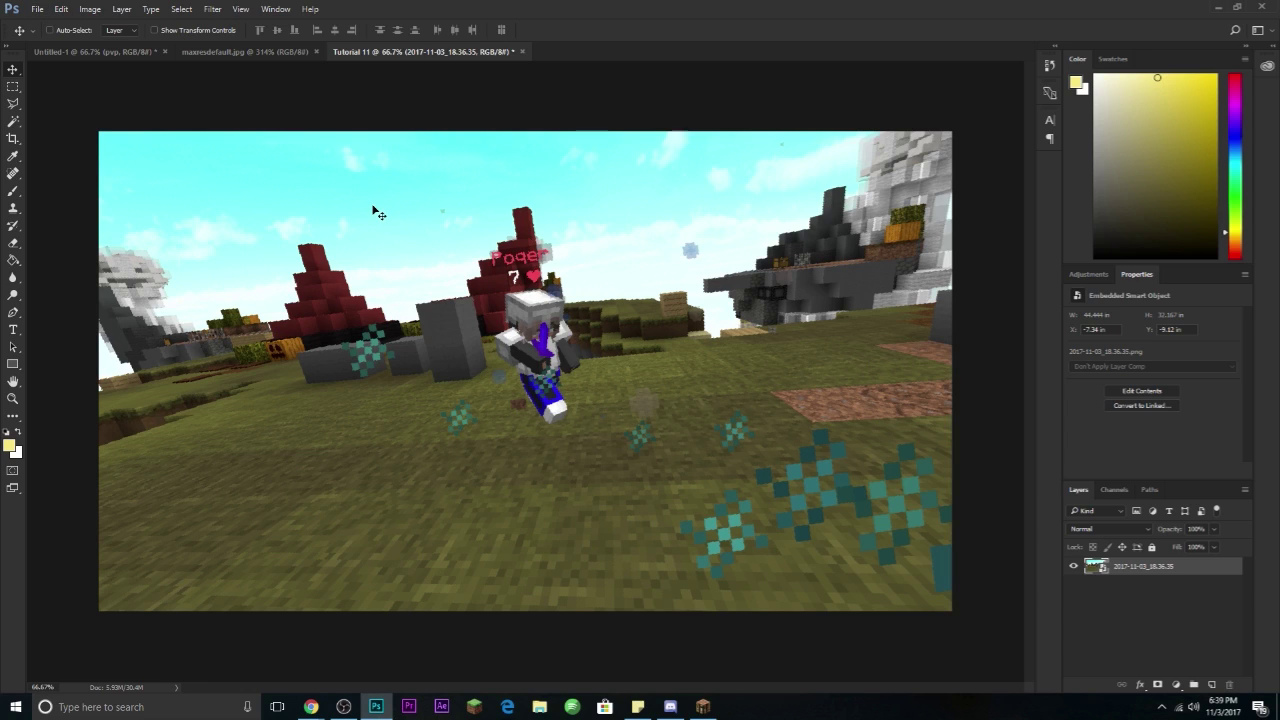
- Place the screenshot 2017-11-03_18.39.36 as an embedded image, centred at about X 960 px, Y 501 px
left_click(38, 9)
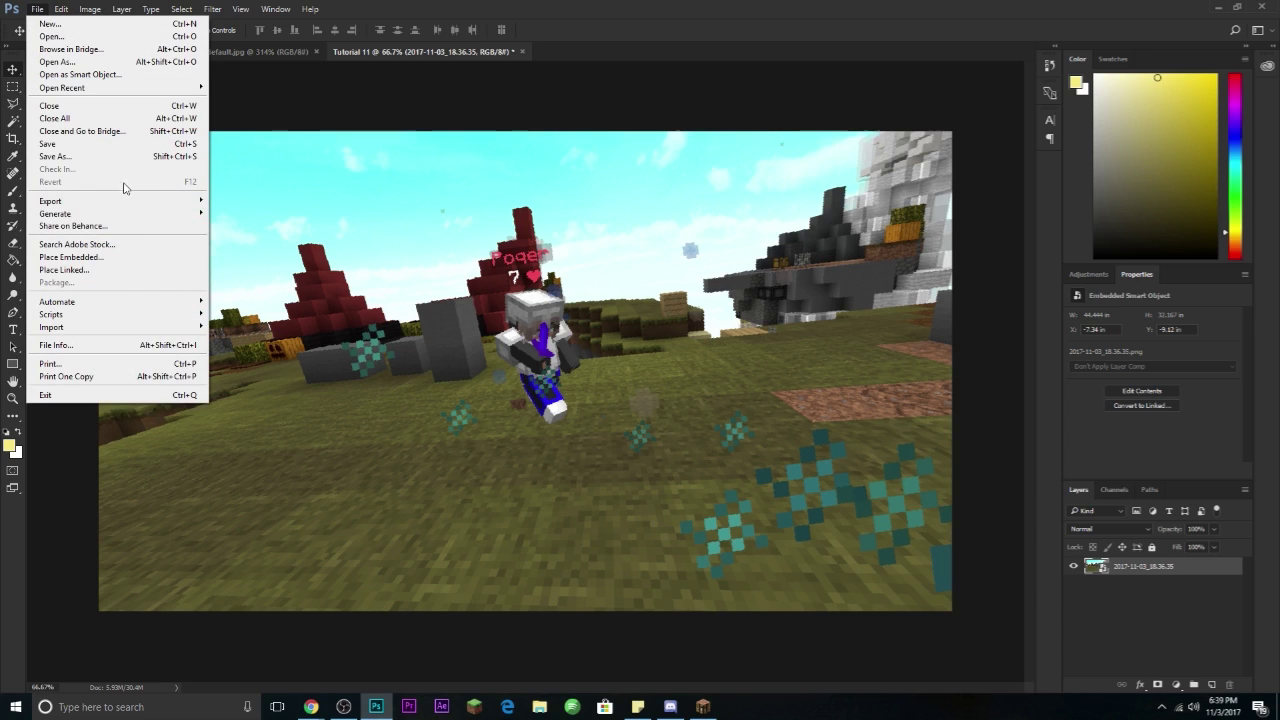
left_click(134, 263)
scroll(600, 245, "down", 5)
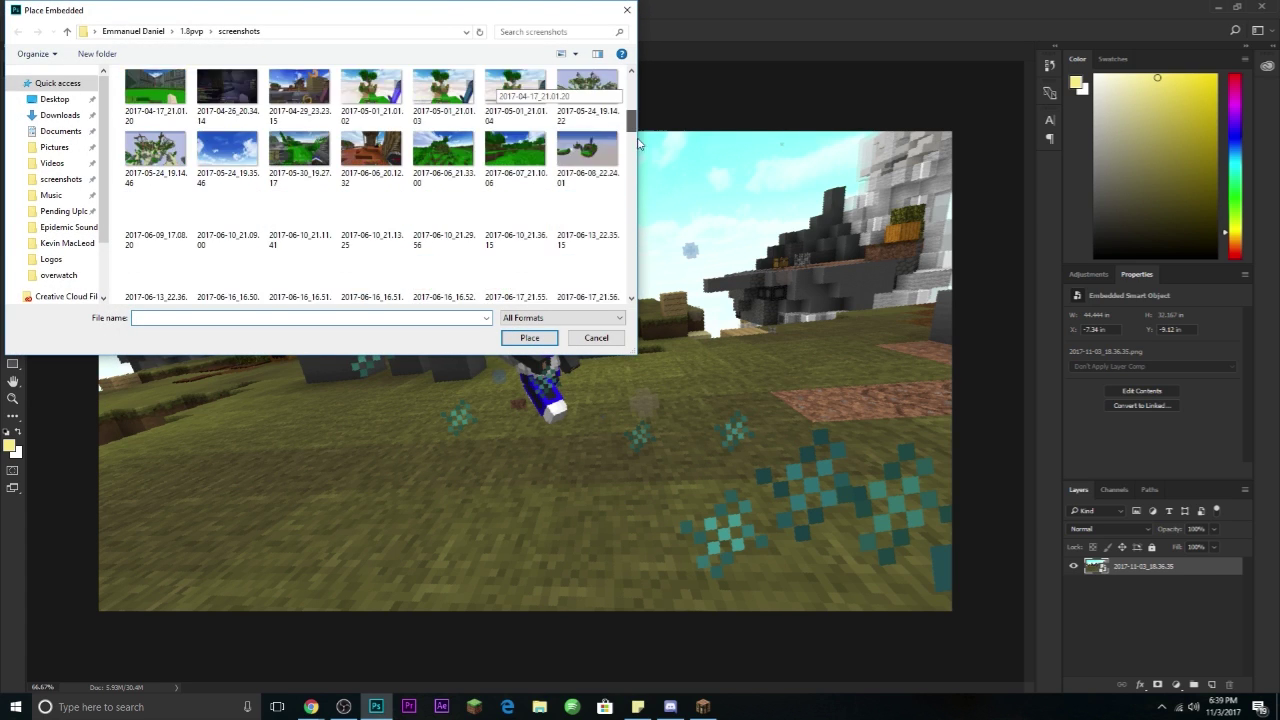
scroll(633, 259, "down", 5)
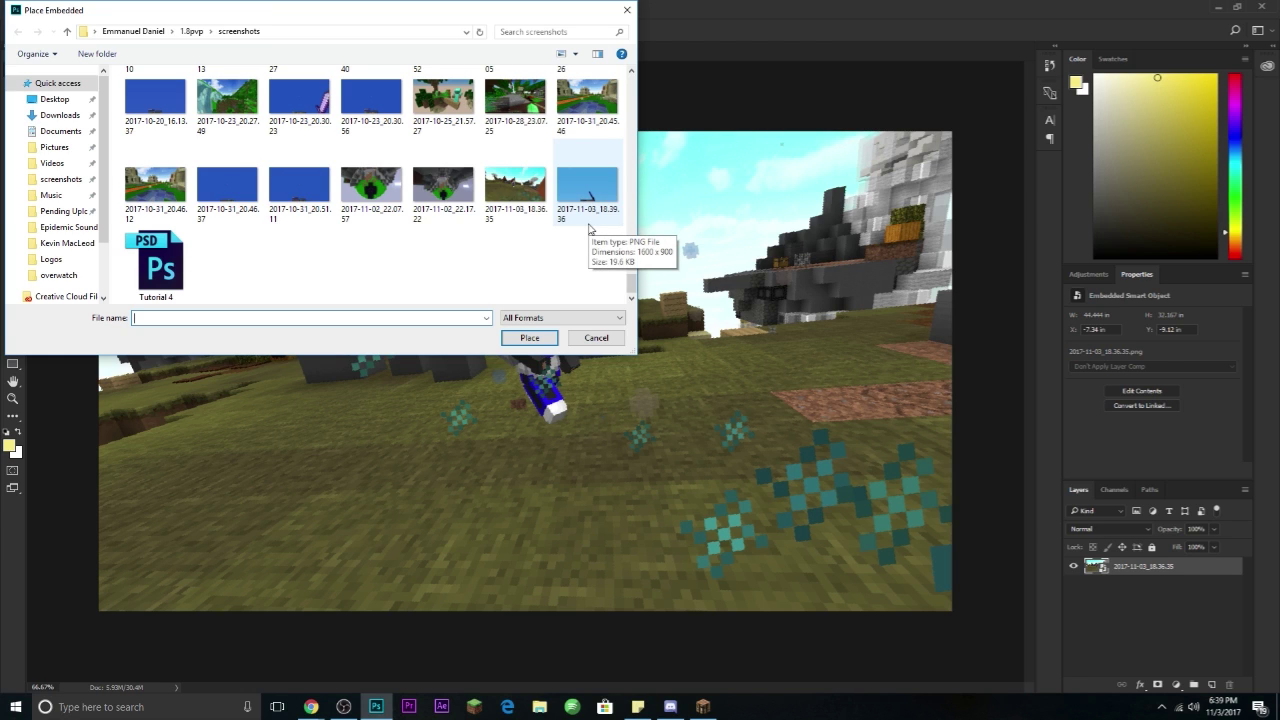
double_click(610, 193)
left_click_drag(700, 397, 693, 371)
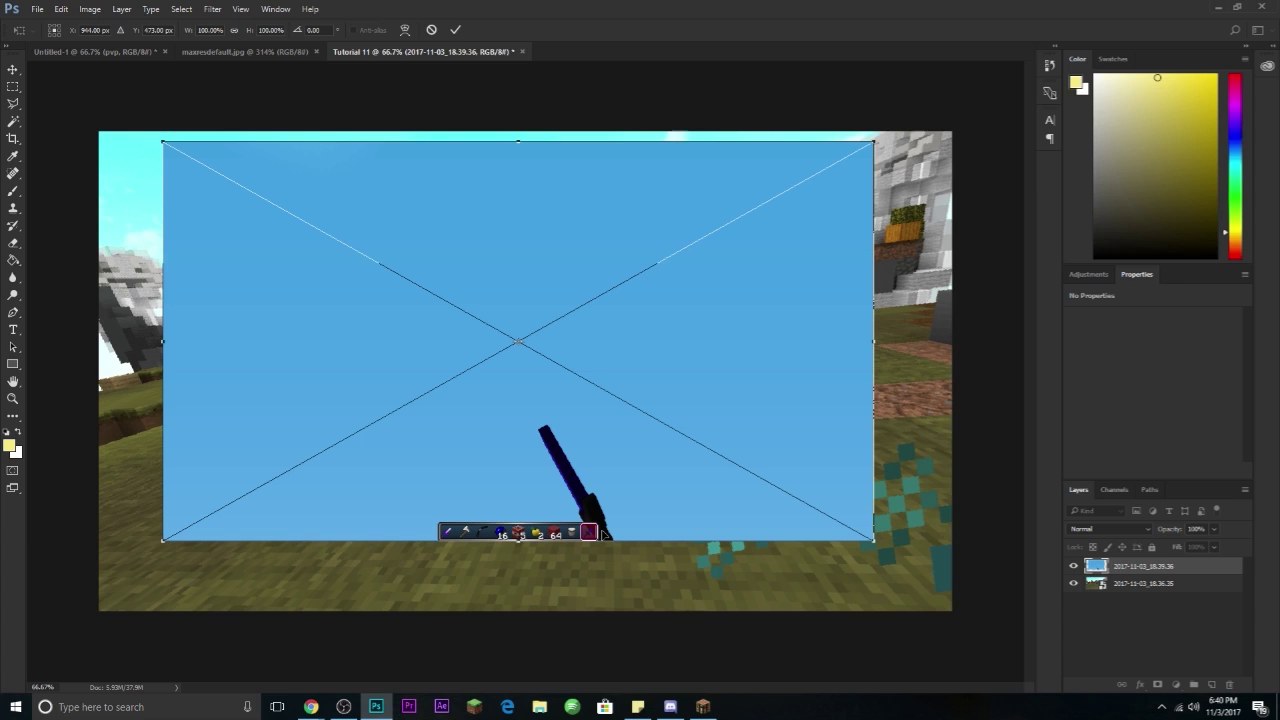
left_click_drag(554, 364, 599, 347)
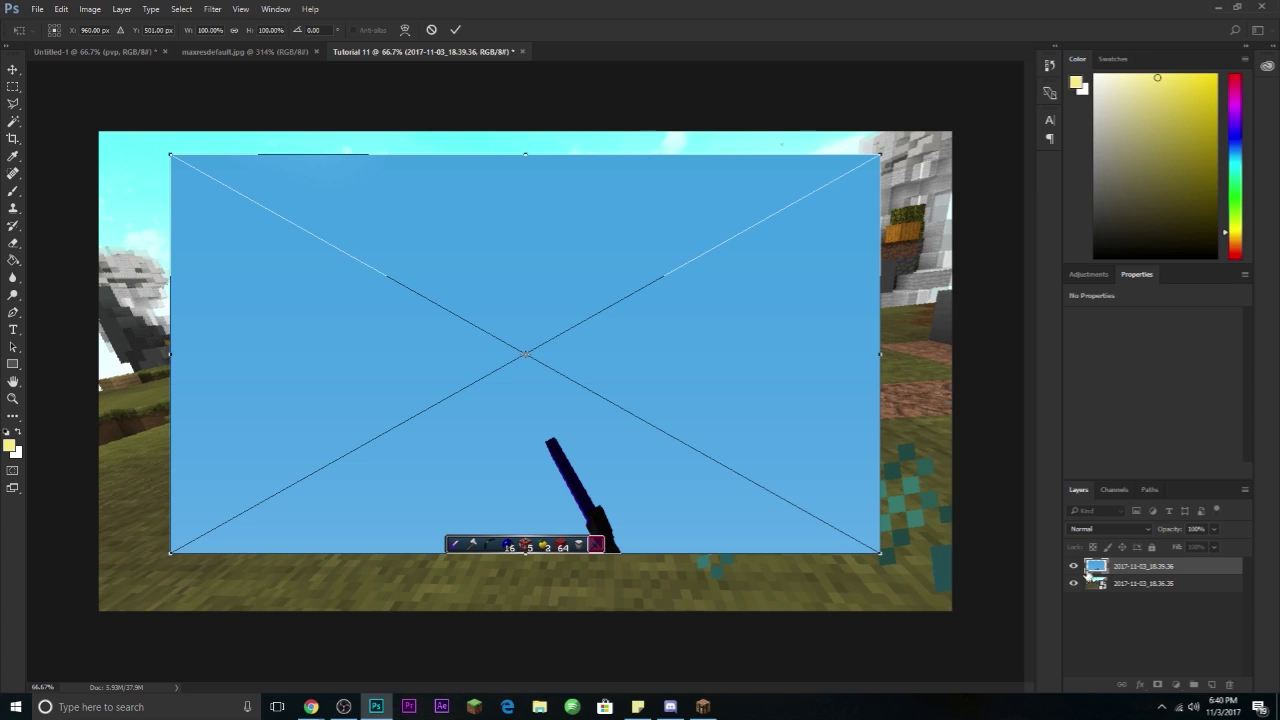
key("Return")
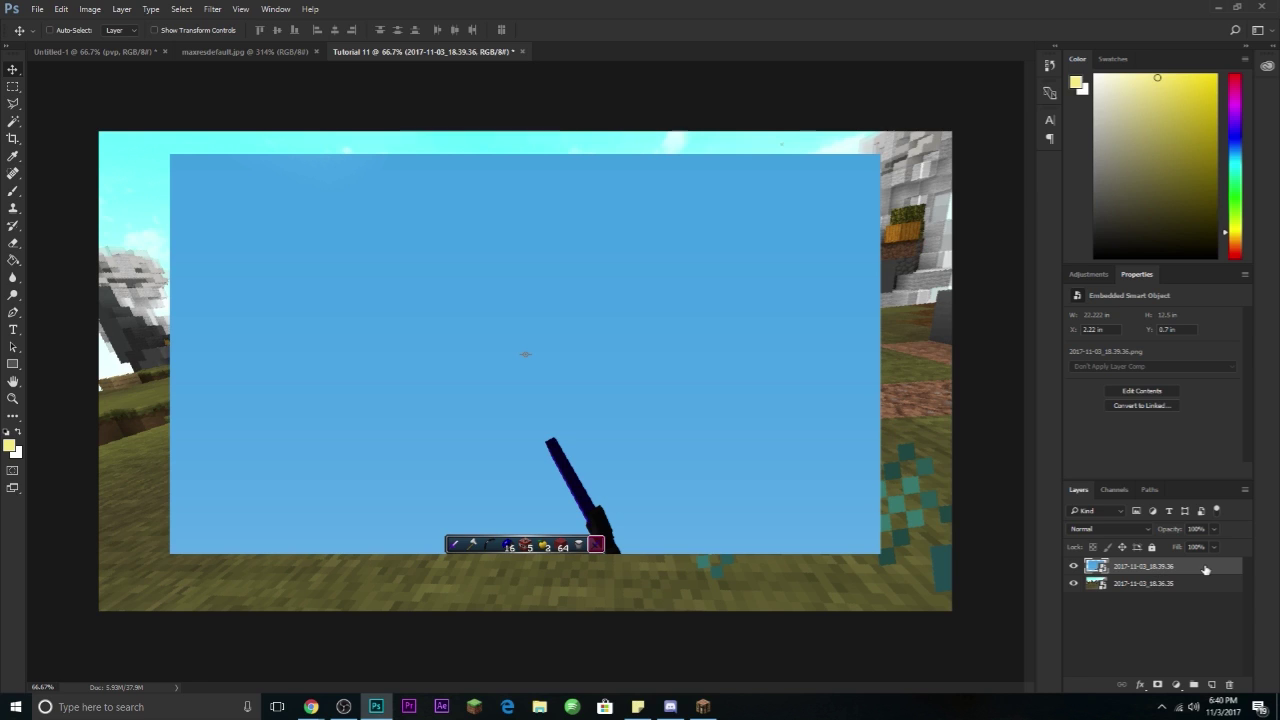
- Rasterize the 2017-11-03_18.39.36 layer and delete a small rectangular selection around its crosshair
right_click(1205, 569)
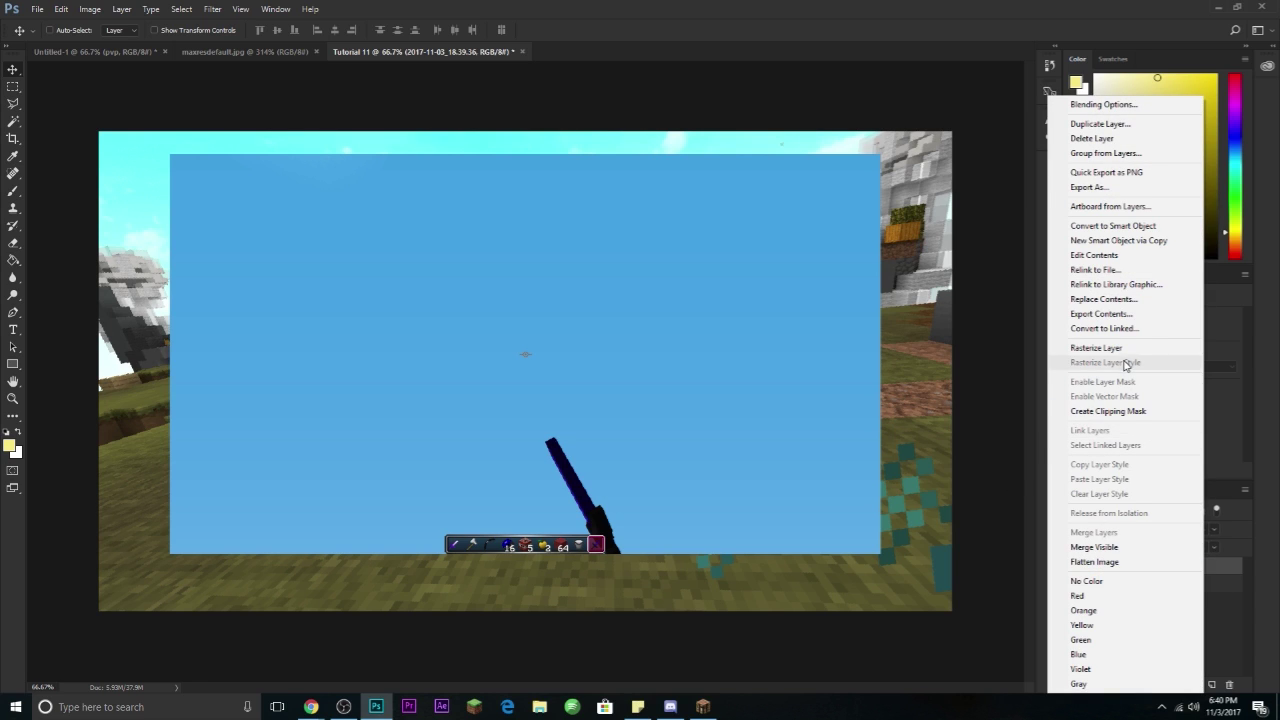
left_click(1117, 352)
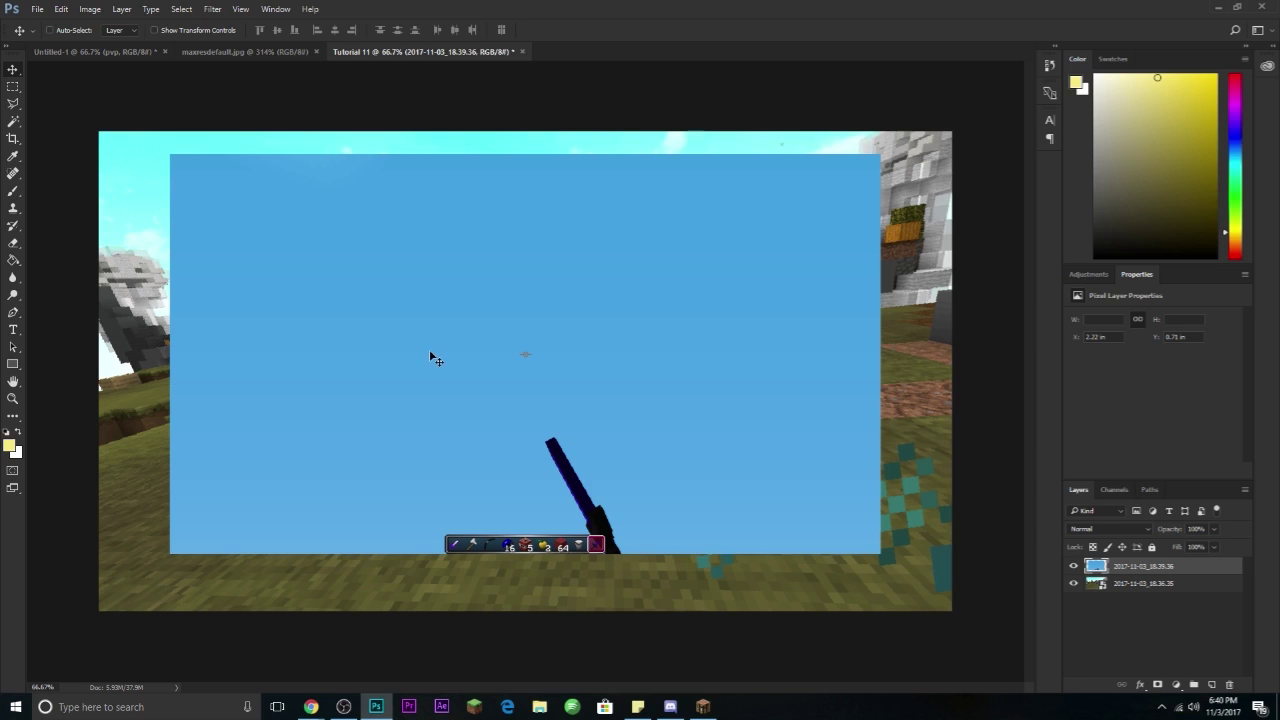
left_click(12, 87)
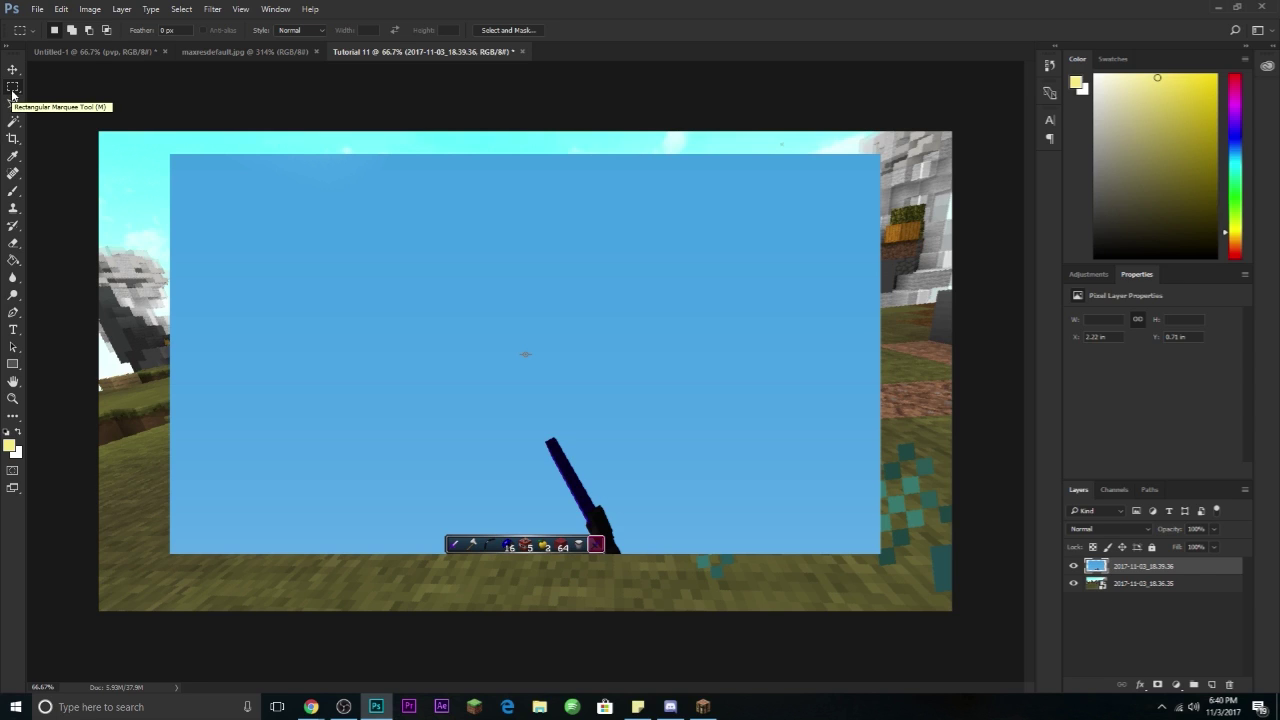
left_click_drag(513, 331, 544, 391)
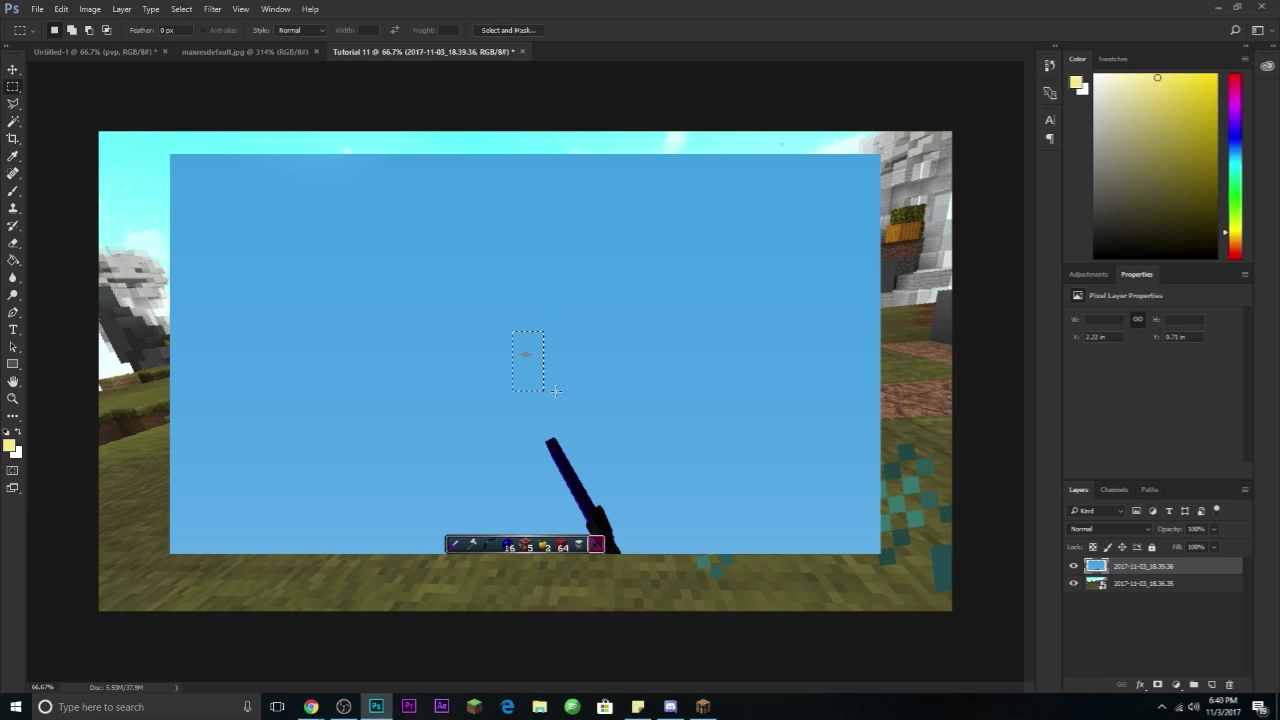
key("Delete")
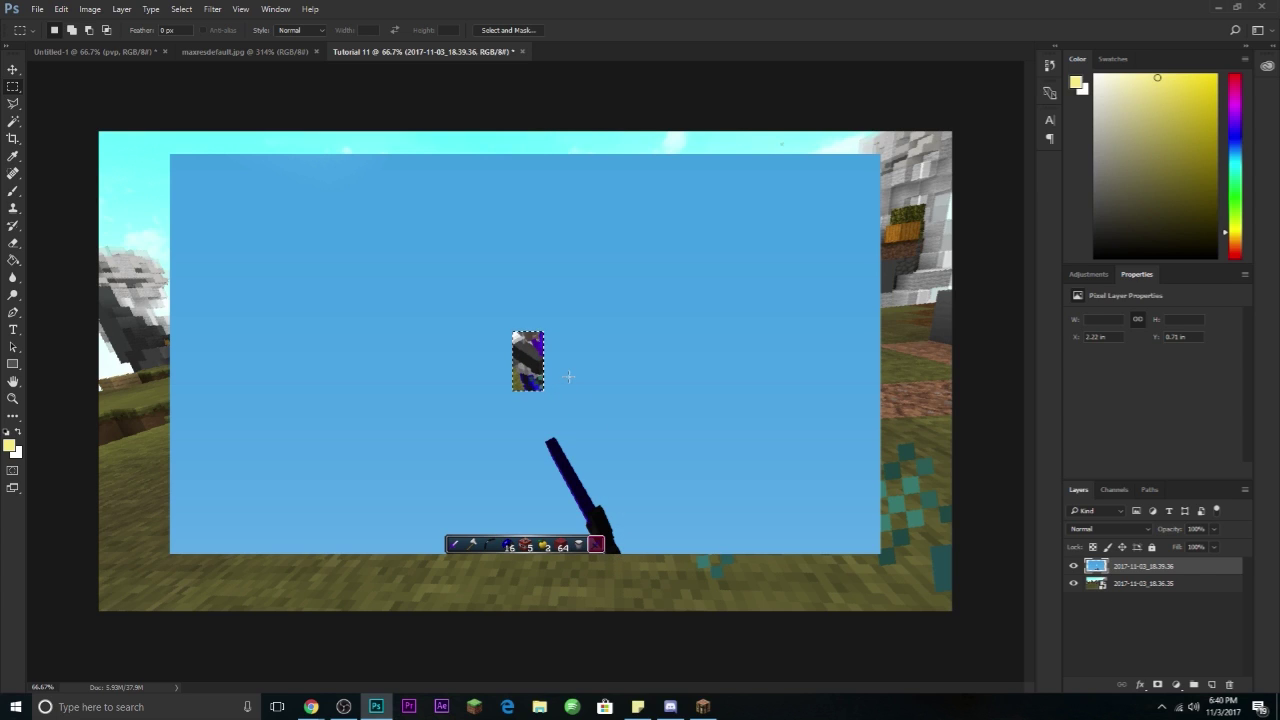
key("ctrl+d")
- Delete the blue sky around the sword and hotbar using Magic Wand selections, and clear the selection
left_click(13, 121)
left_click(433, 270)
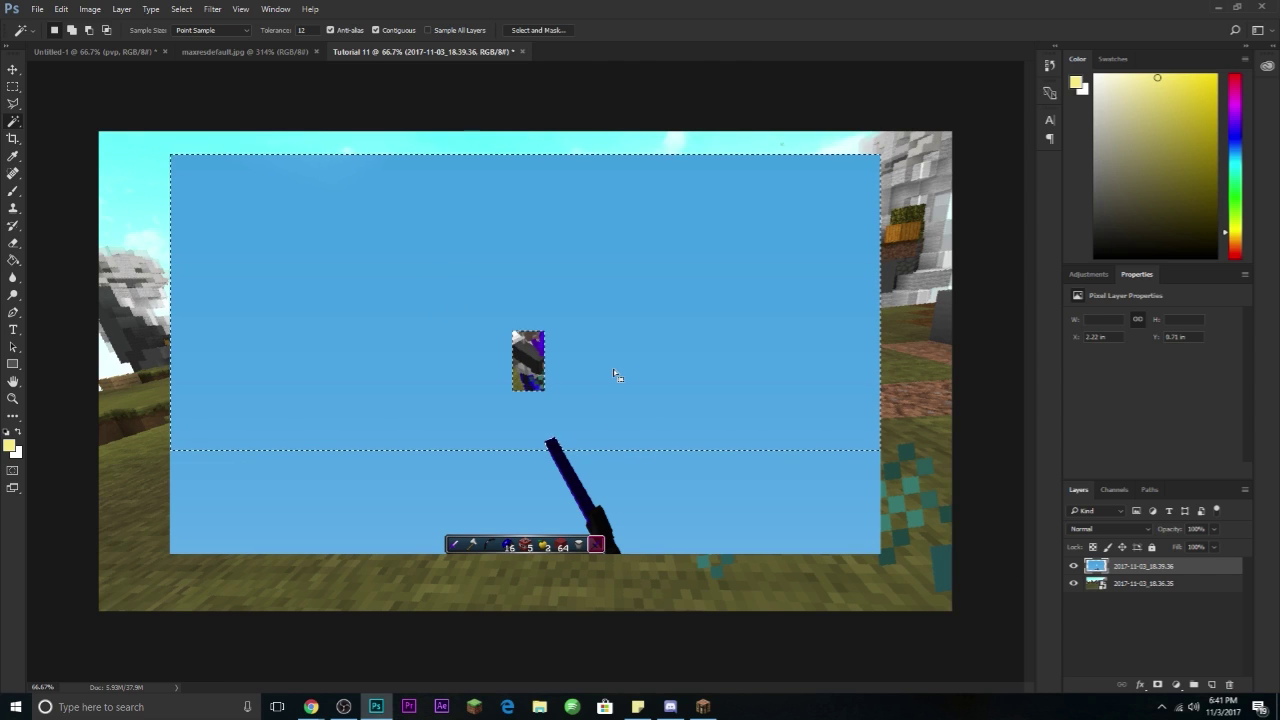
key("Delete")
left_click(662, 483)
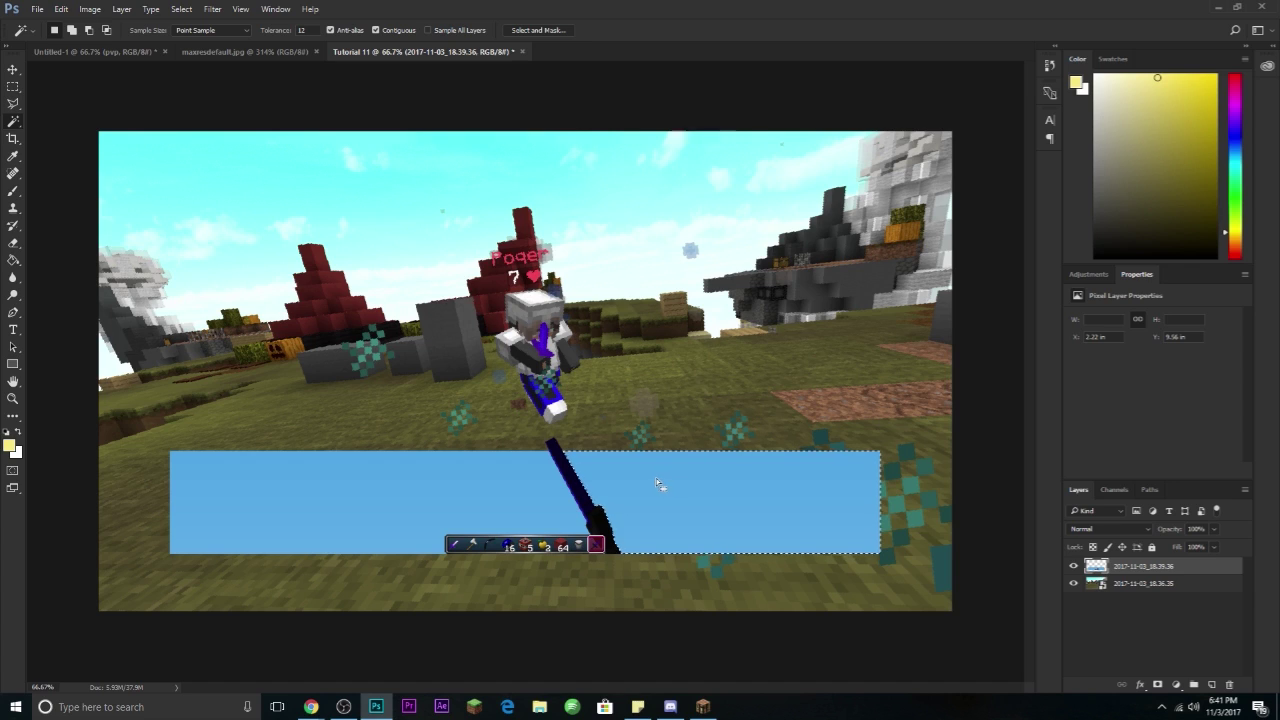
key("Delete")
left_click(489, 486)
key("Delete")
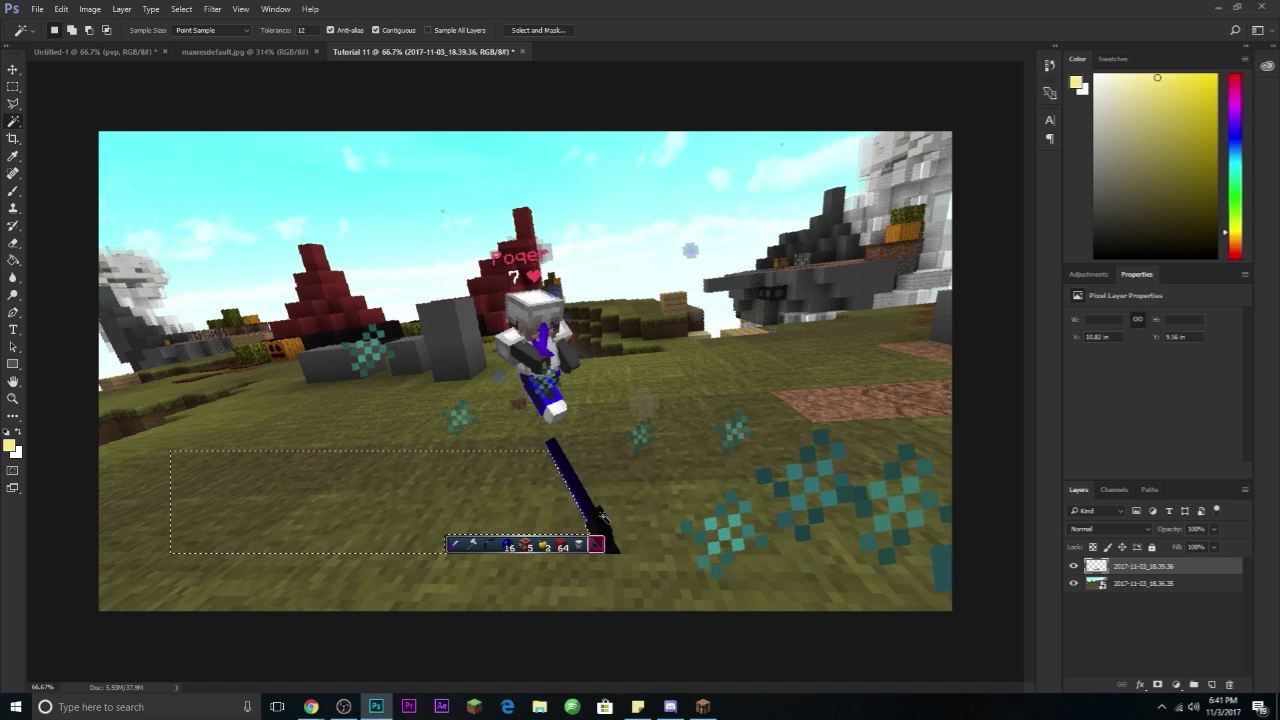
key("ctrl+d")
- Scale the sword and hotbar layer to about 211% and place it along the canvas's lower edge
left_click(12, 74)
left_click_drag(577, 487, 562, 414)
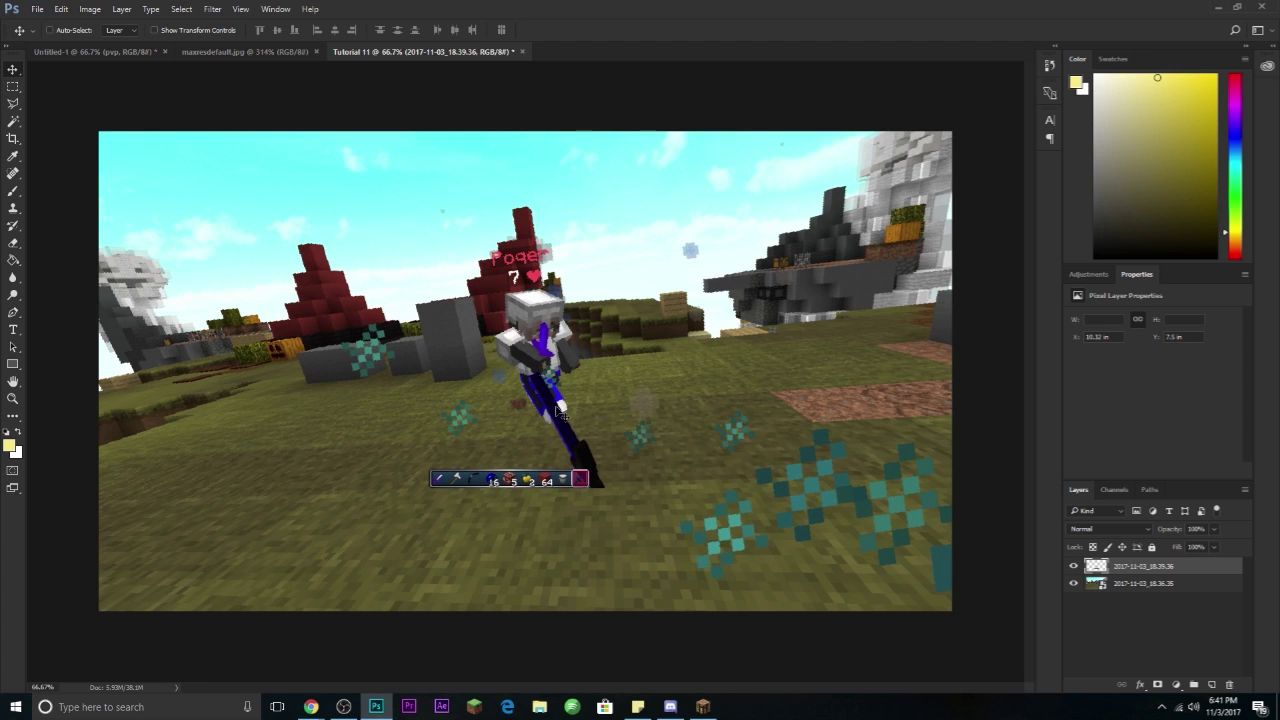
key("ctrl")
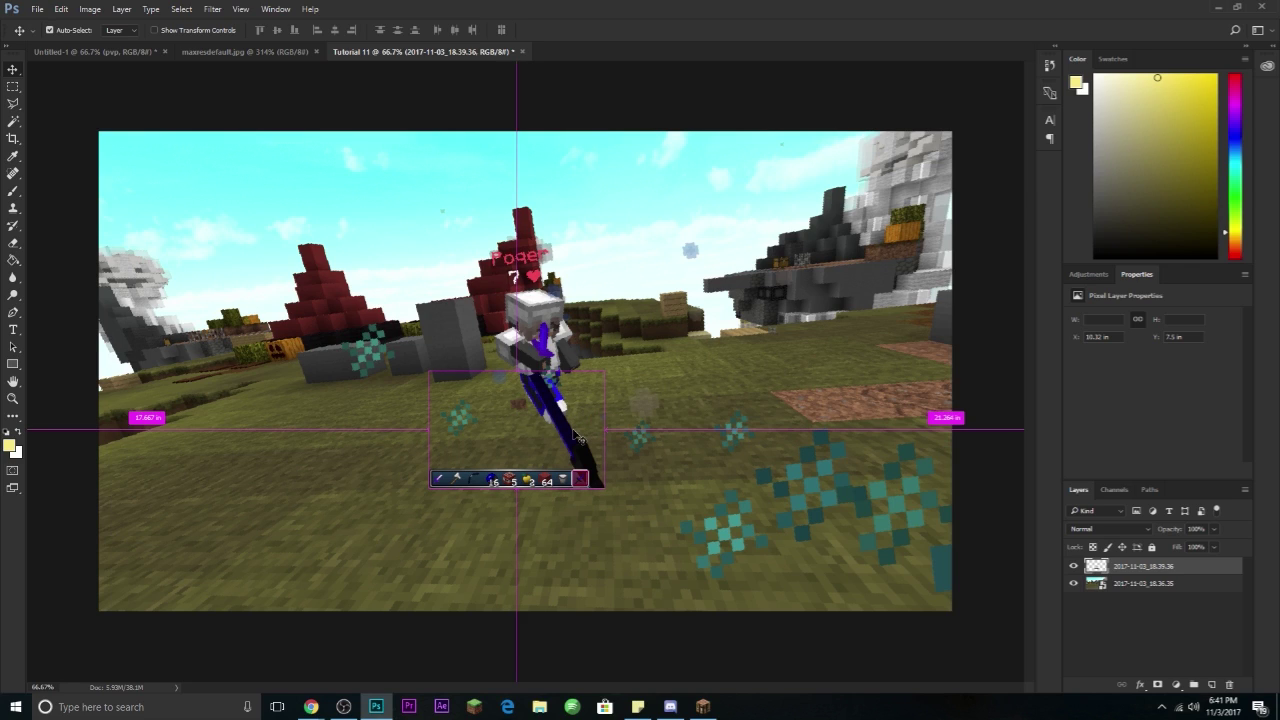
key("ctrl+t")
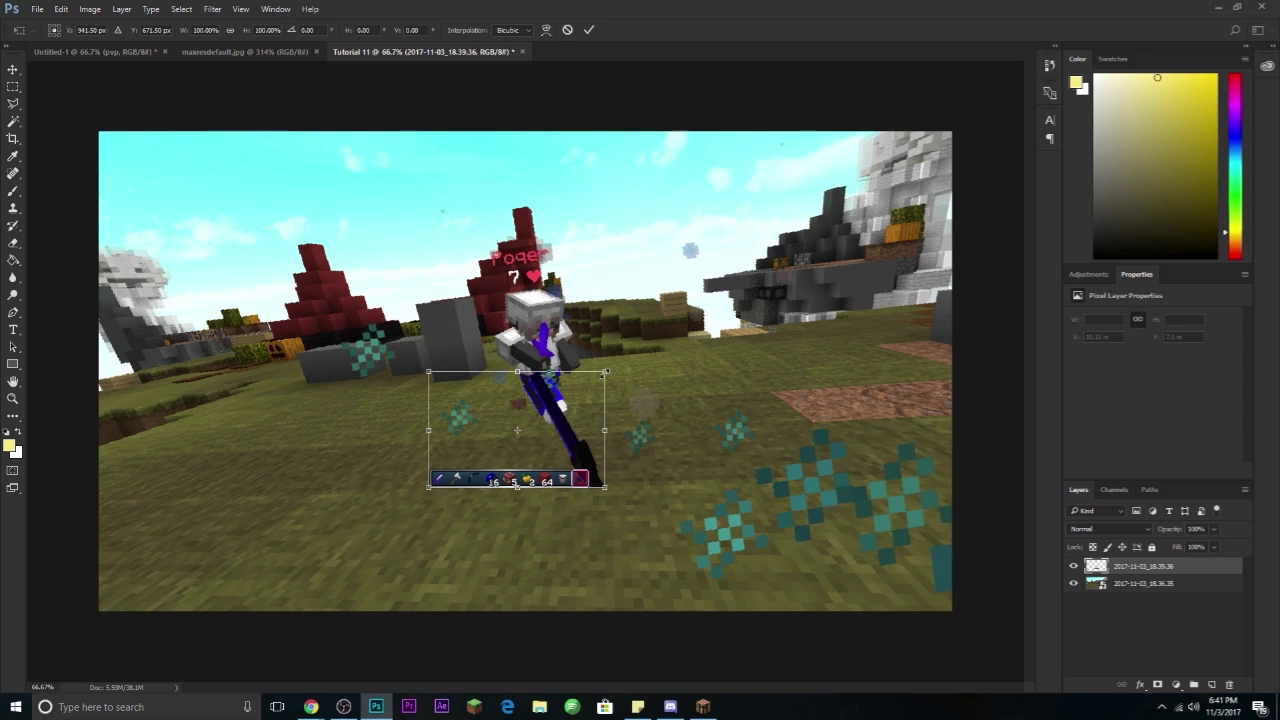
left_click_drag(607, 369, 800, 248)
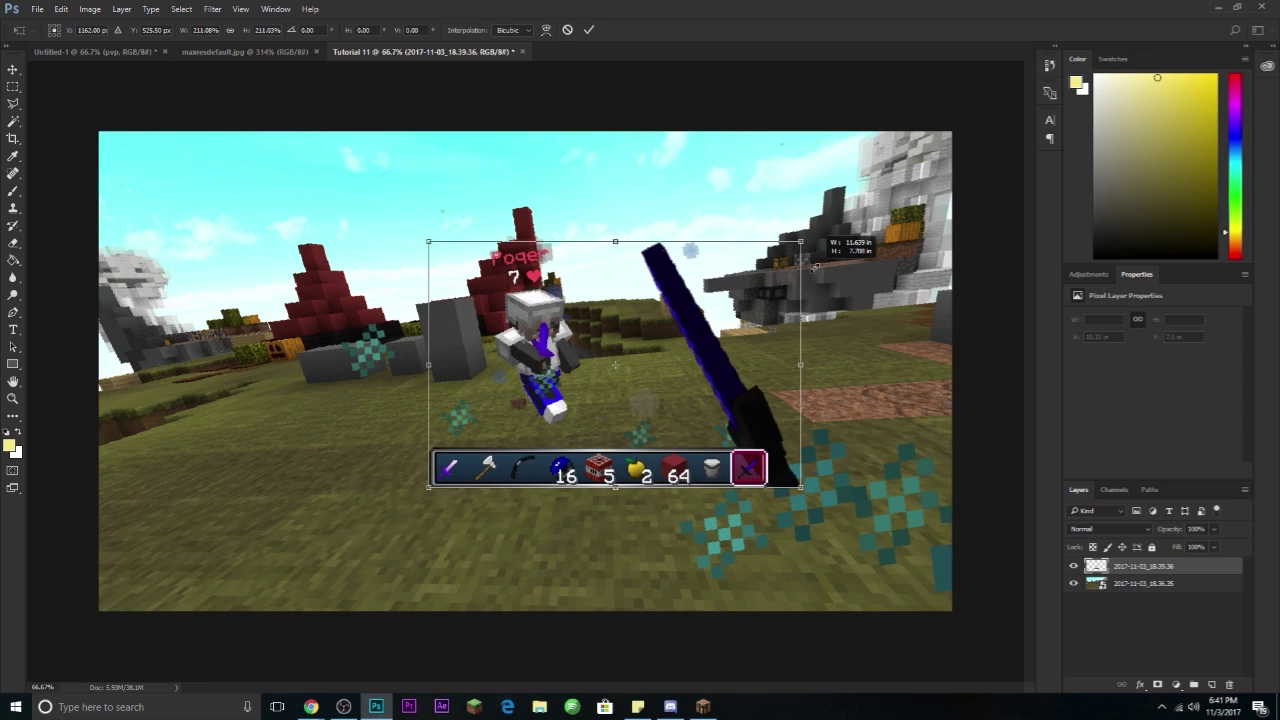
left_click_drag(638, 382, 593, 487)
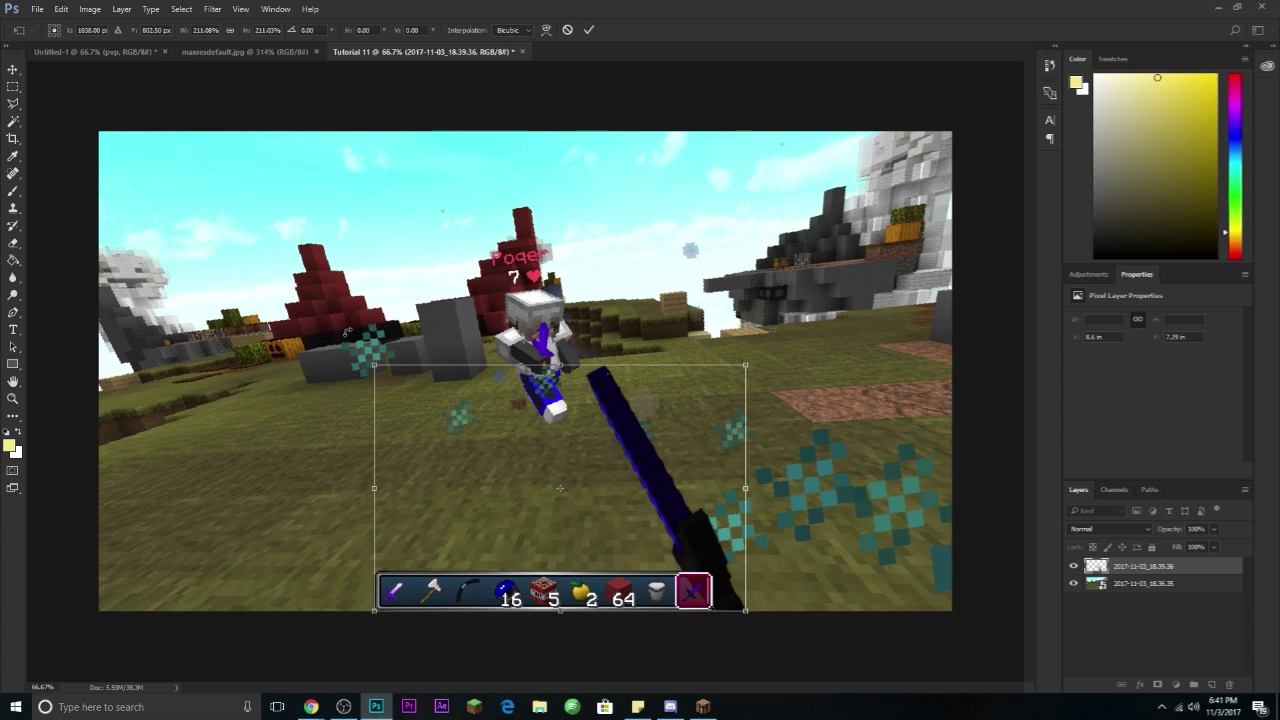
- Enlarge the sword and hotbar to about 239%, rotate them to about -2.8°, and shift them right of the player
left_click_drag(346, 332, 323, 367)
left_click_drag(660, 462, 648, 466)
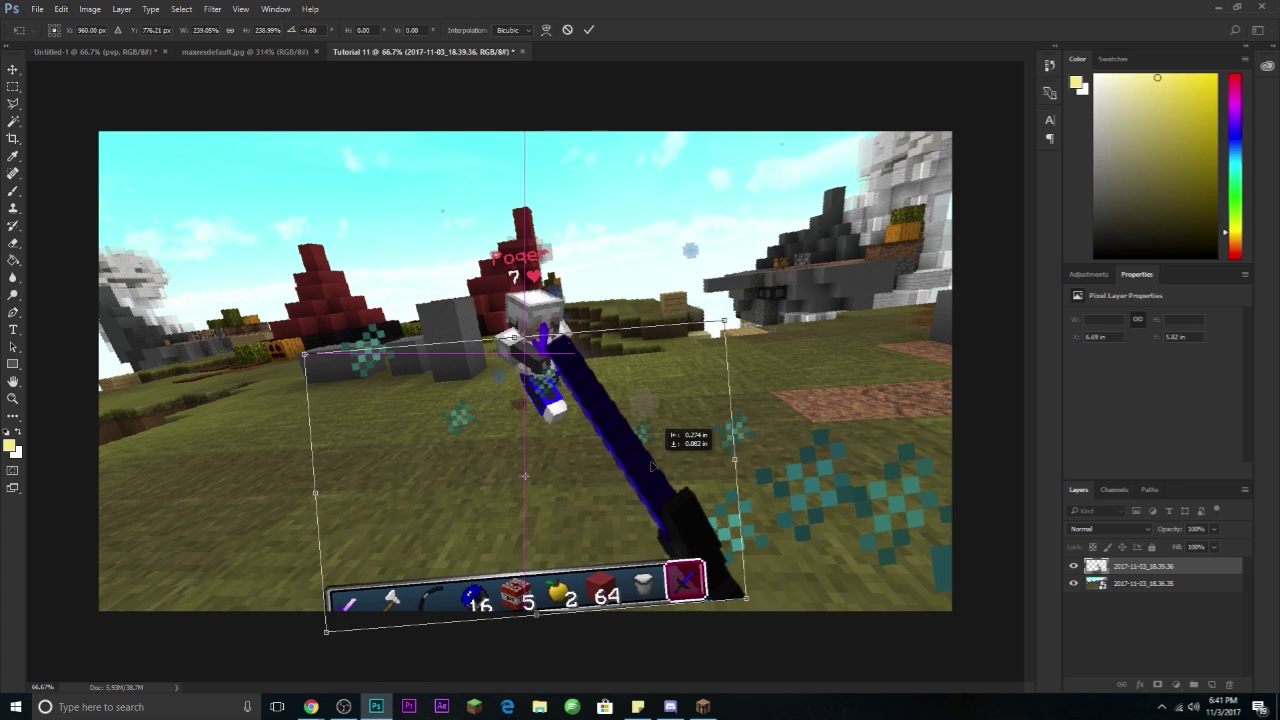
left_click_drag(752, 336, 748, 312)
left_click_drag(702, 449, 702, 461)
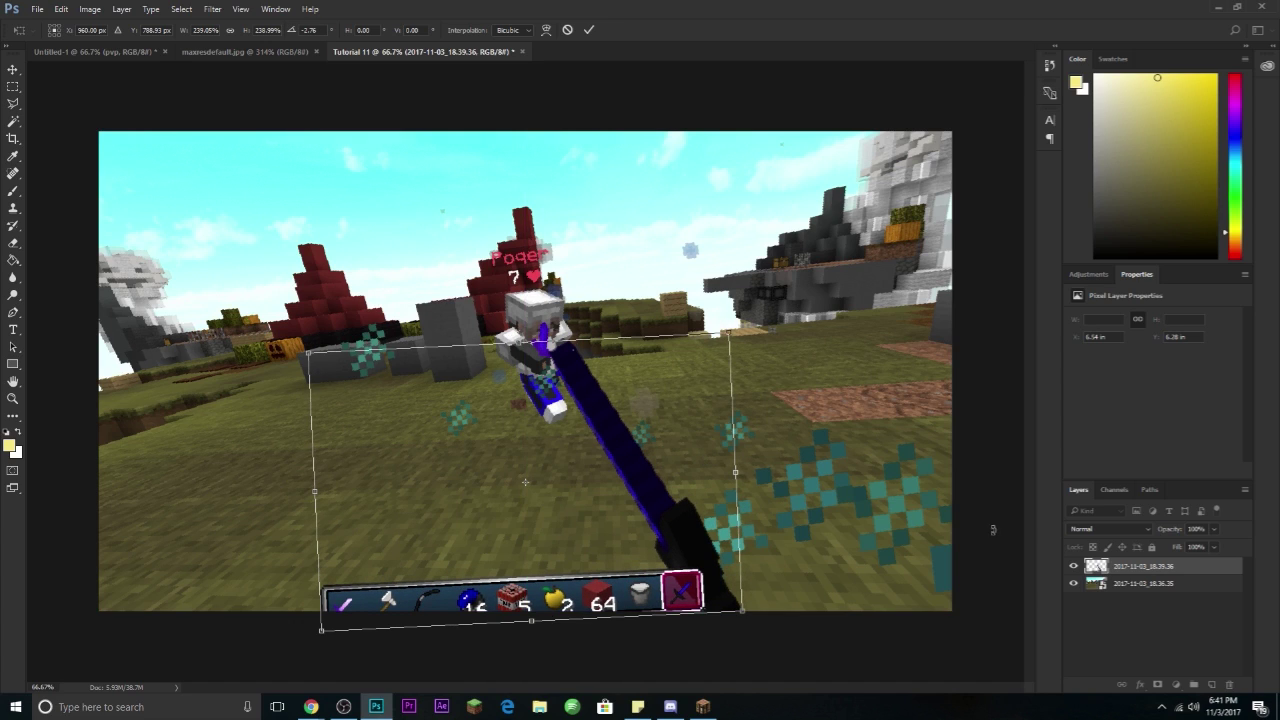
left_click_drag(671, 533, 743, 533)
key("Return")
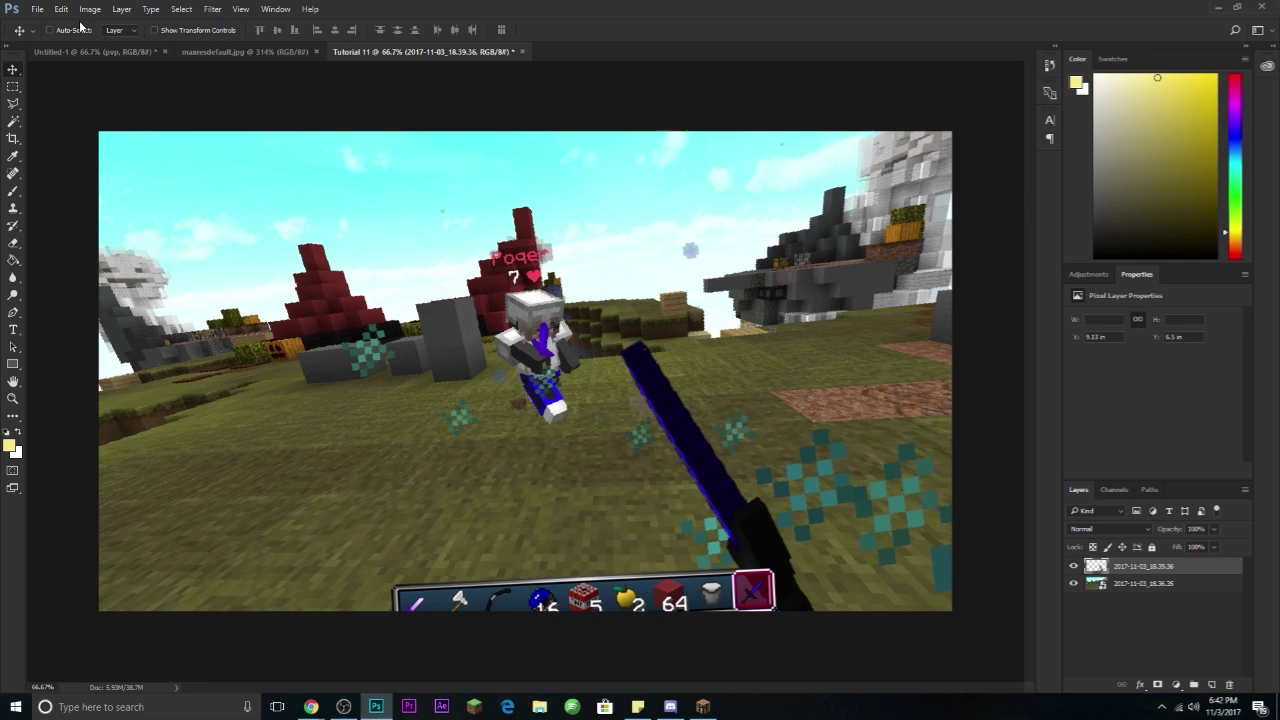
- Draw a rectangle shape of about 1582 x 807 px over the scene and set its stroke to no color
left_click(14, 366)
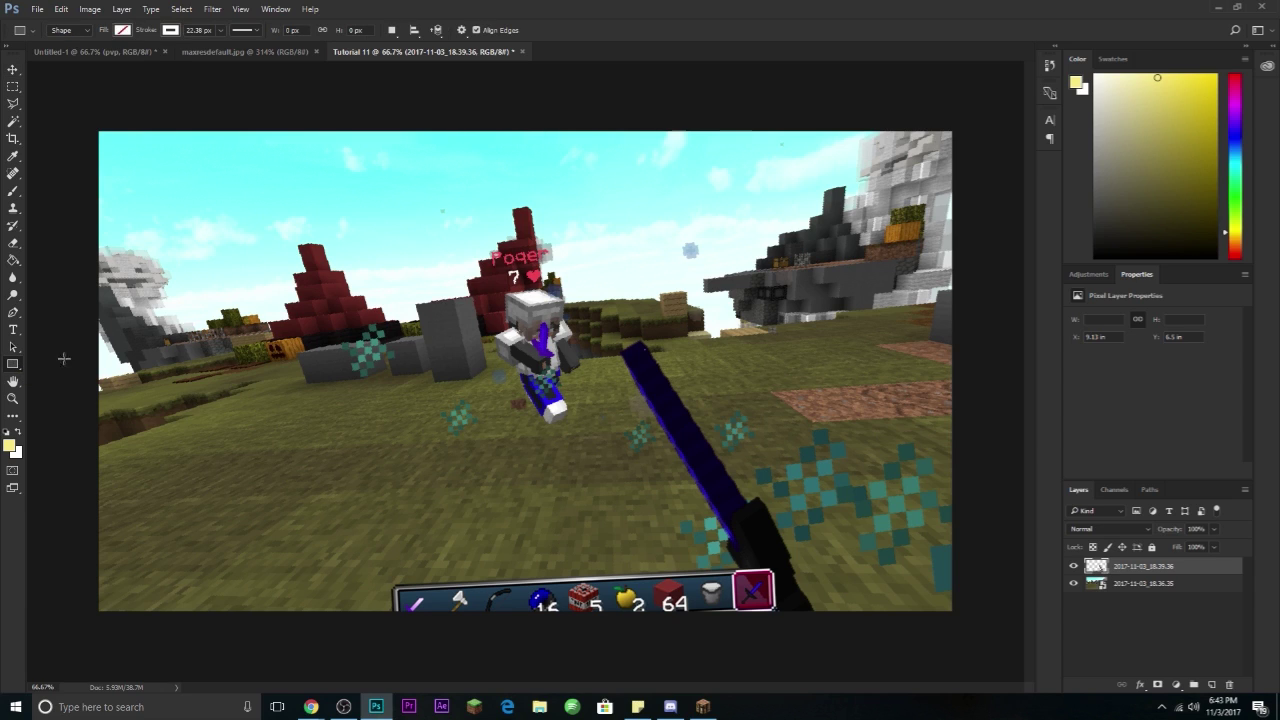
mouse_move(694, 498)
left_mouse_down()
mouse_move(625, 451)
mouse_move(494, 418)
mouse_move(410, 290)
mouse_move(310, 297)
left_mouse_up()
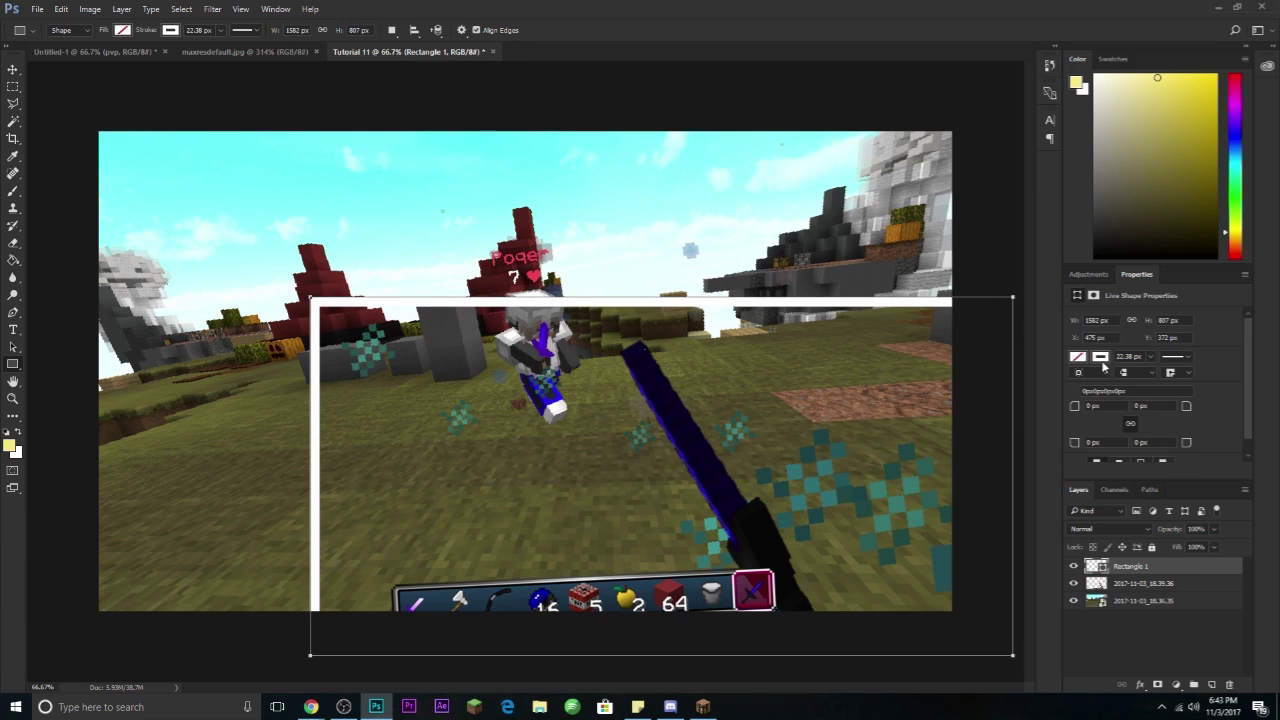
left_click(1102, 357)
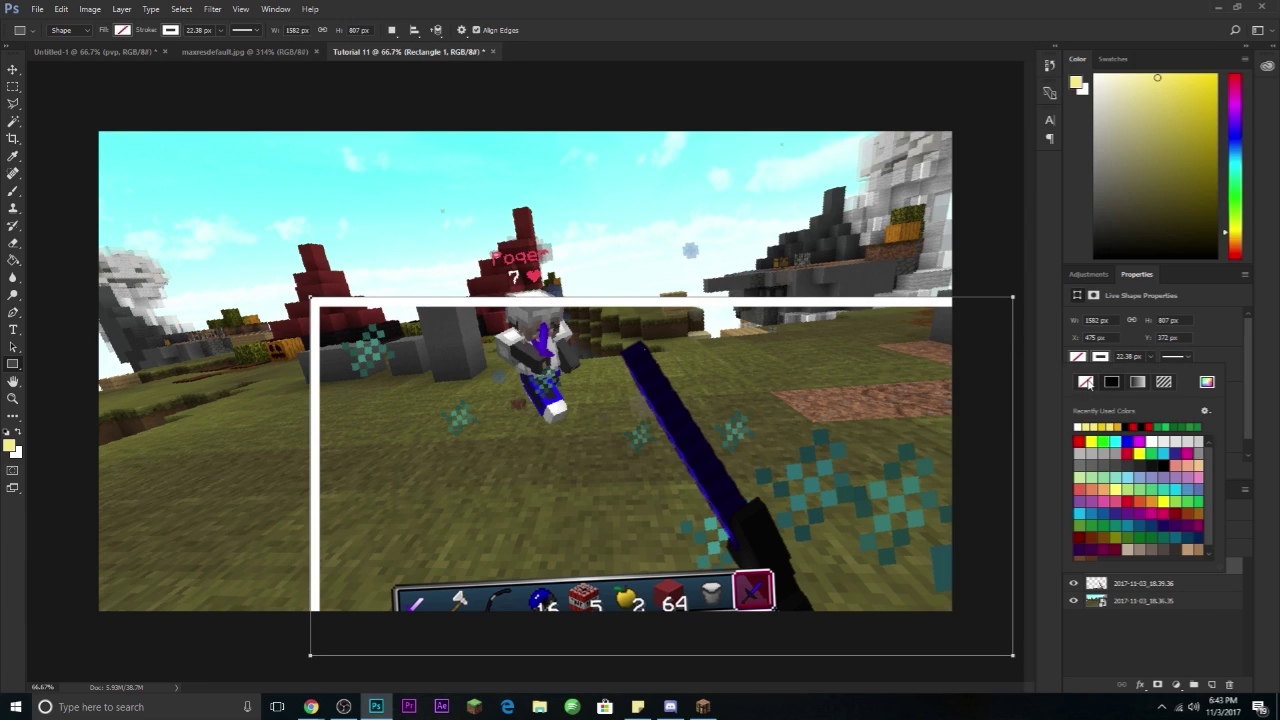
left_click(1087, 383)
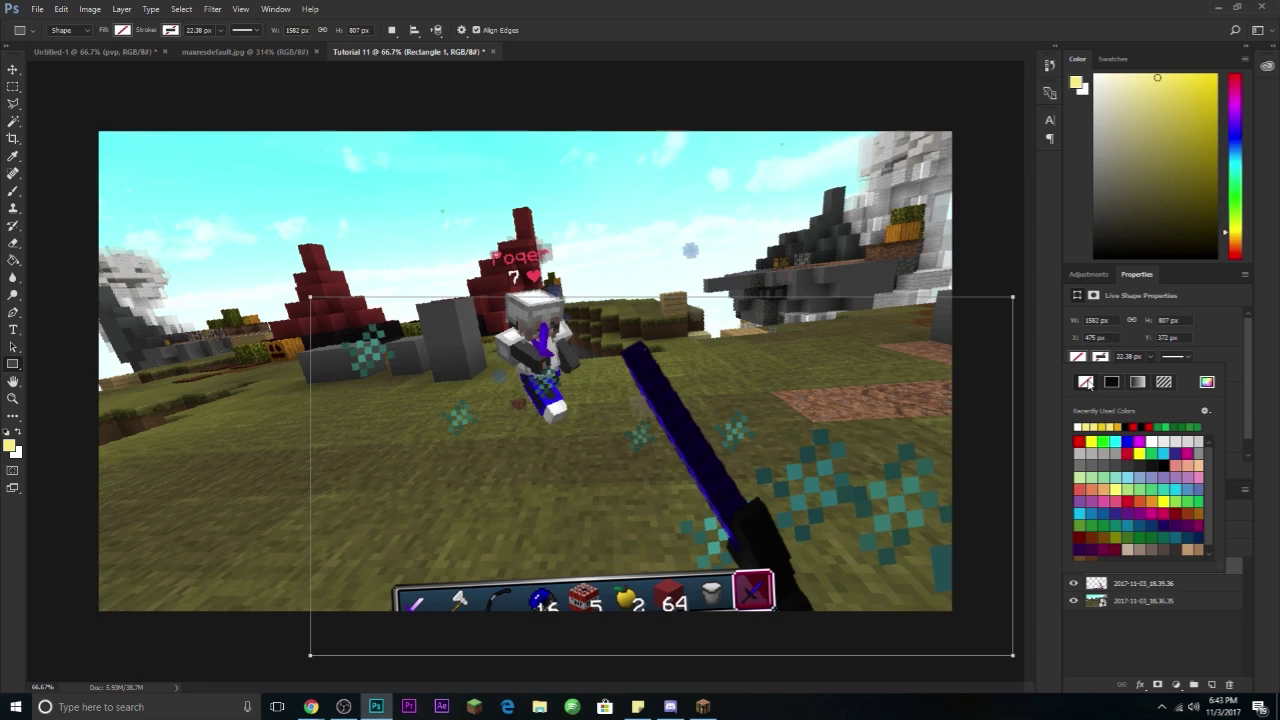
left_click(883, 106)
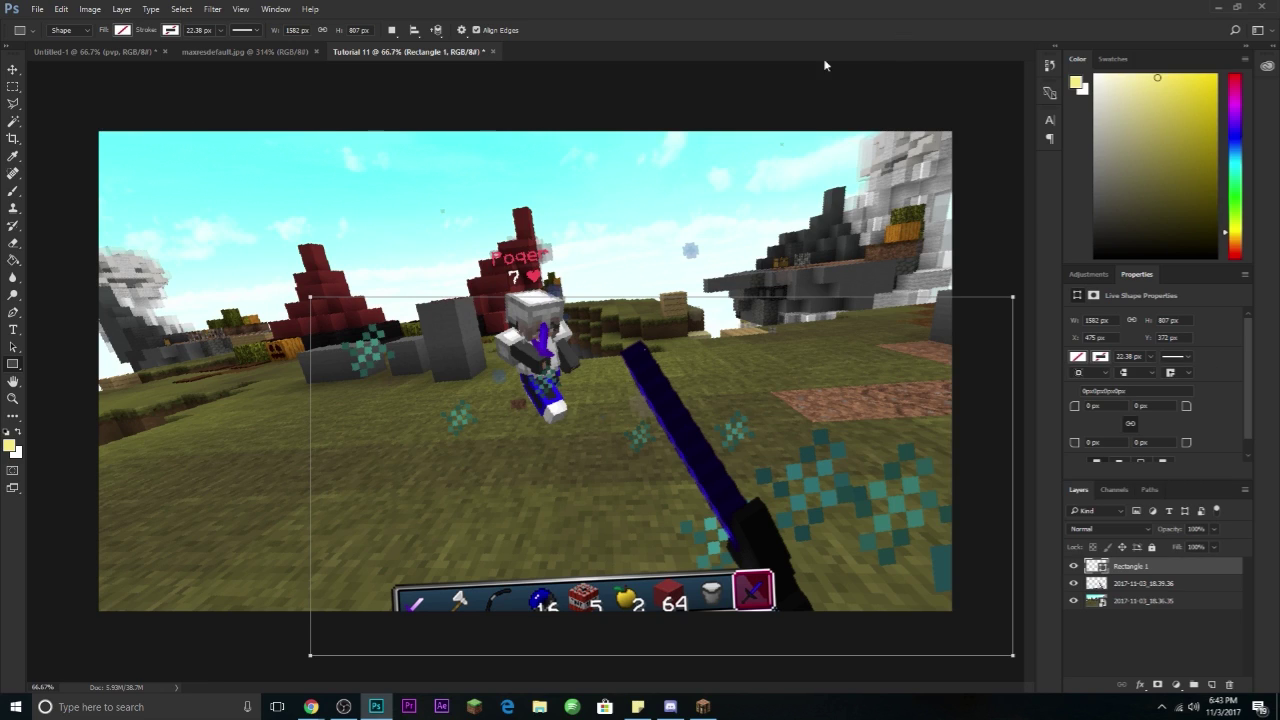
- Move and stretch the rectangle to cover the whole canvas at 1920 x 1080 px
left_click(14, 70)
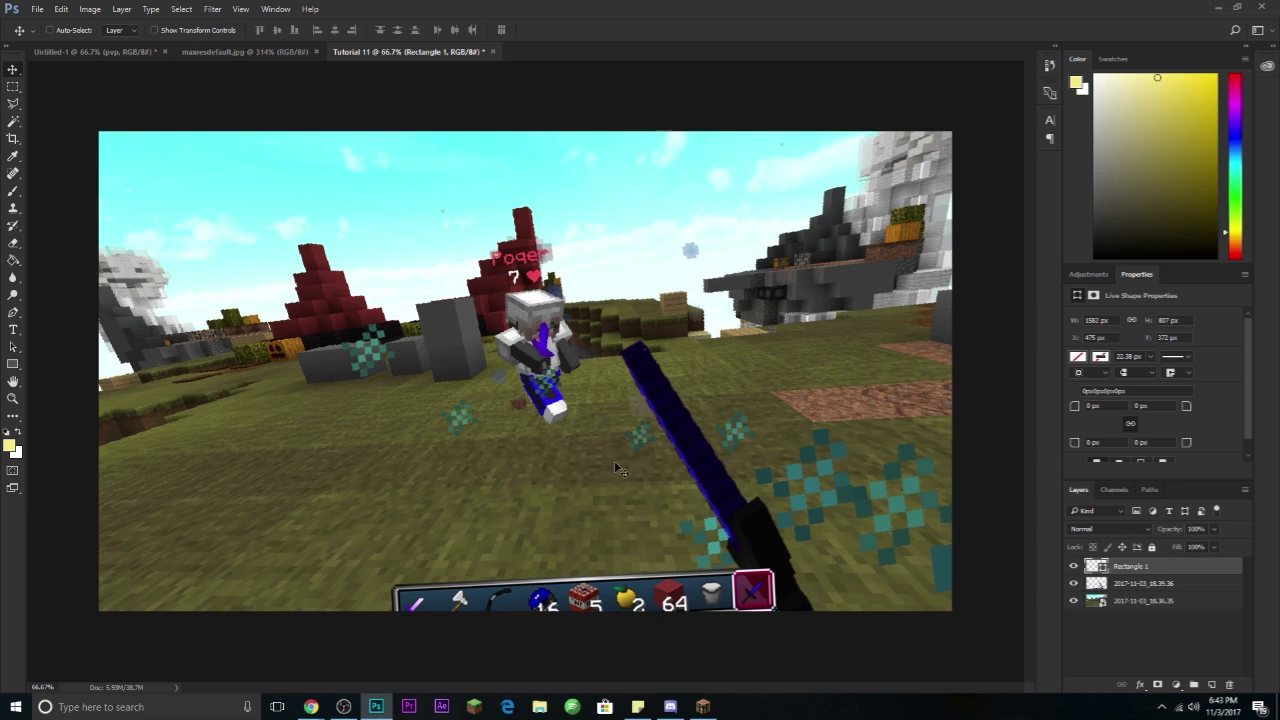
left_click_drag(629, 477, 513, 372)
key("ctrl+t")
left_click_drag(673, 323, 577, 258)
left_click_drag(805, 492, 956, 611)
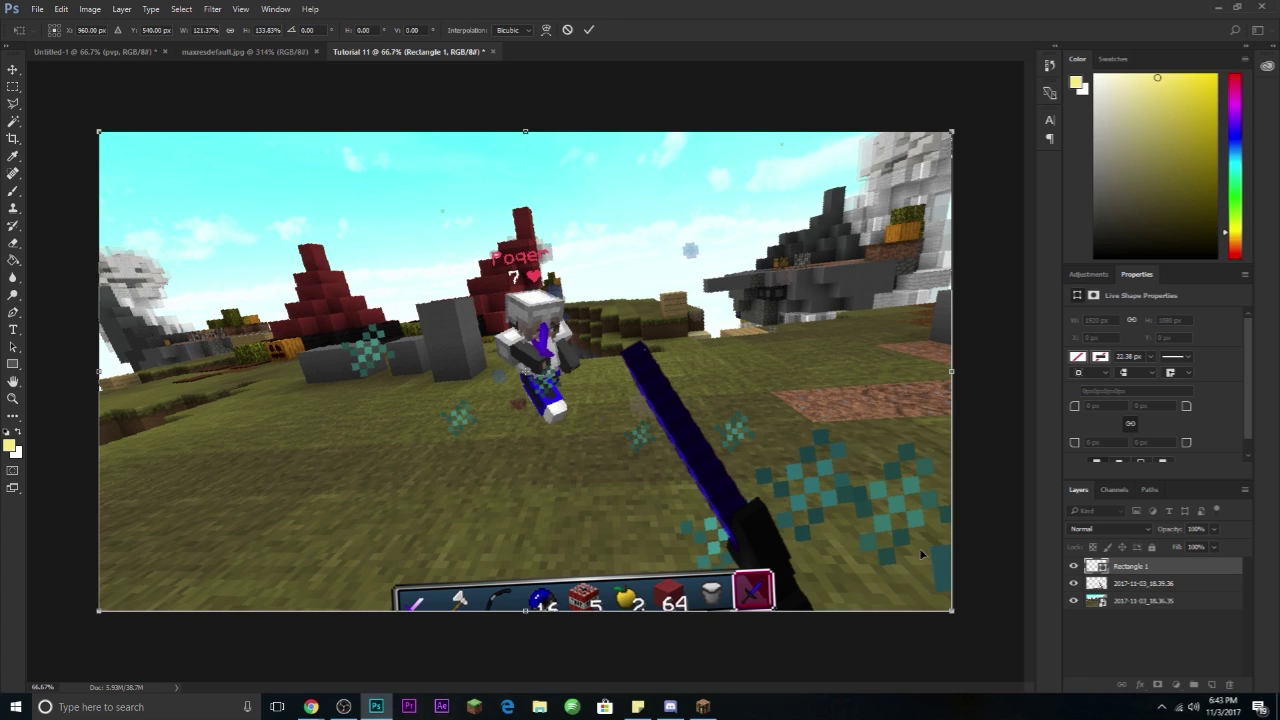
key("Return")
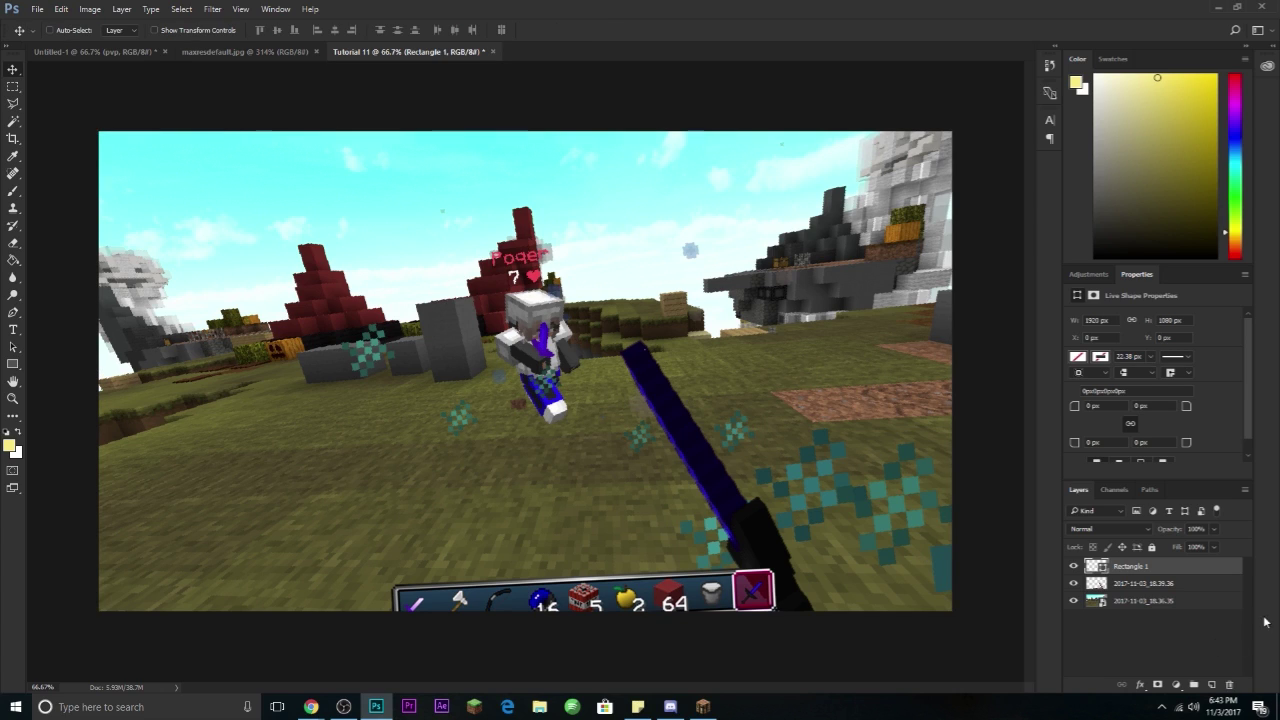
- Add an Inner Glow effect to the full-canvas rectangle and open its settings
double_click(1205, 576)
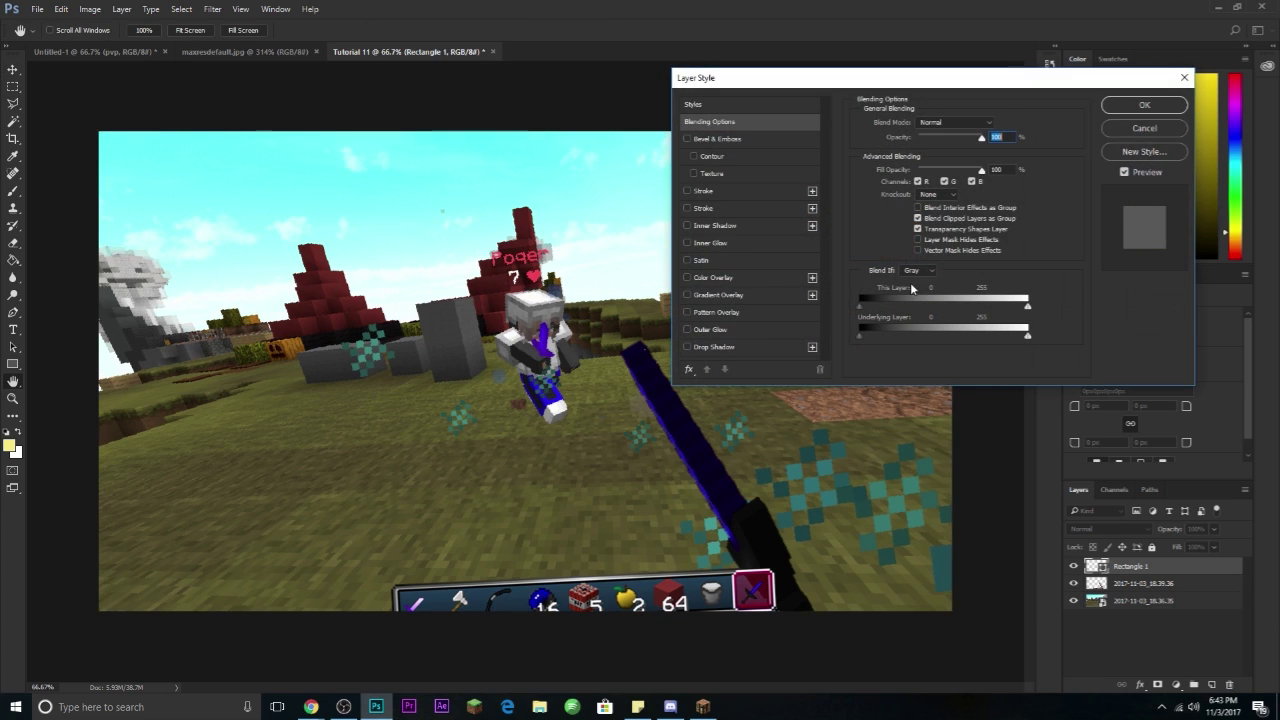
left_click(688, 245)
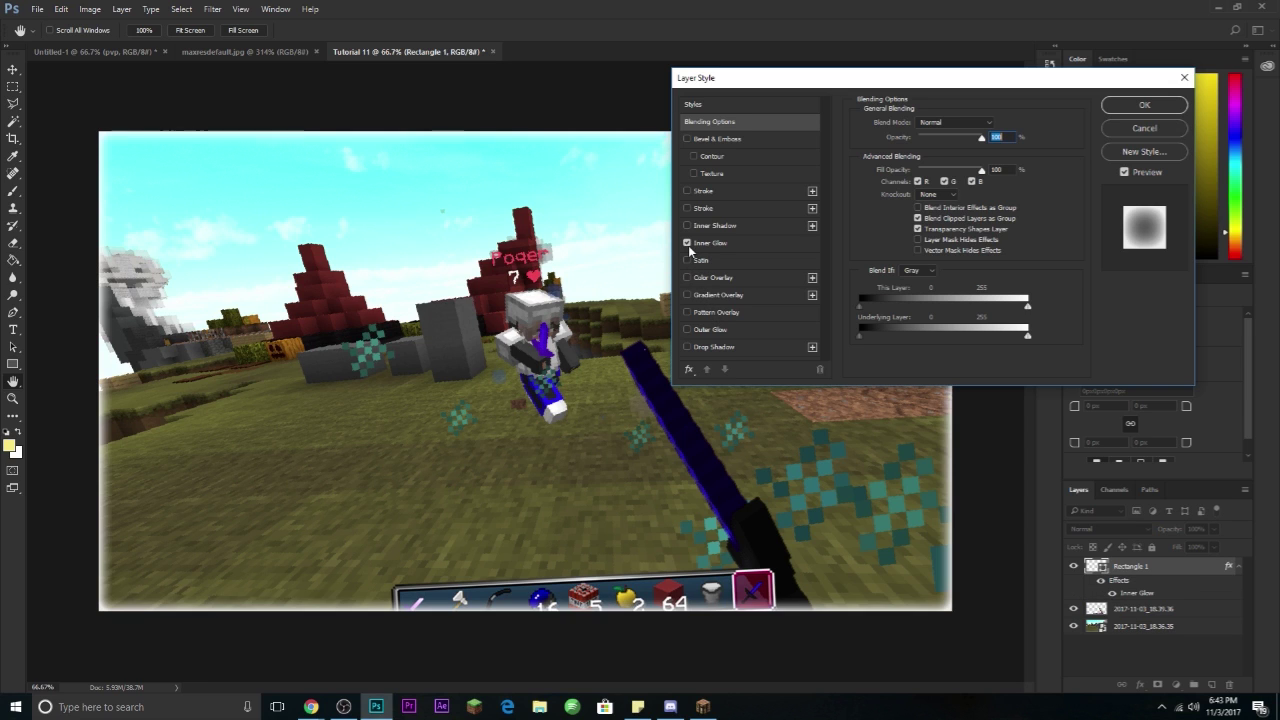
left_click_drag(795, 80, 823, 176)
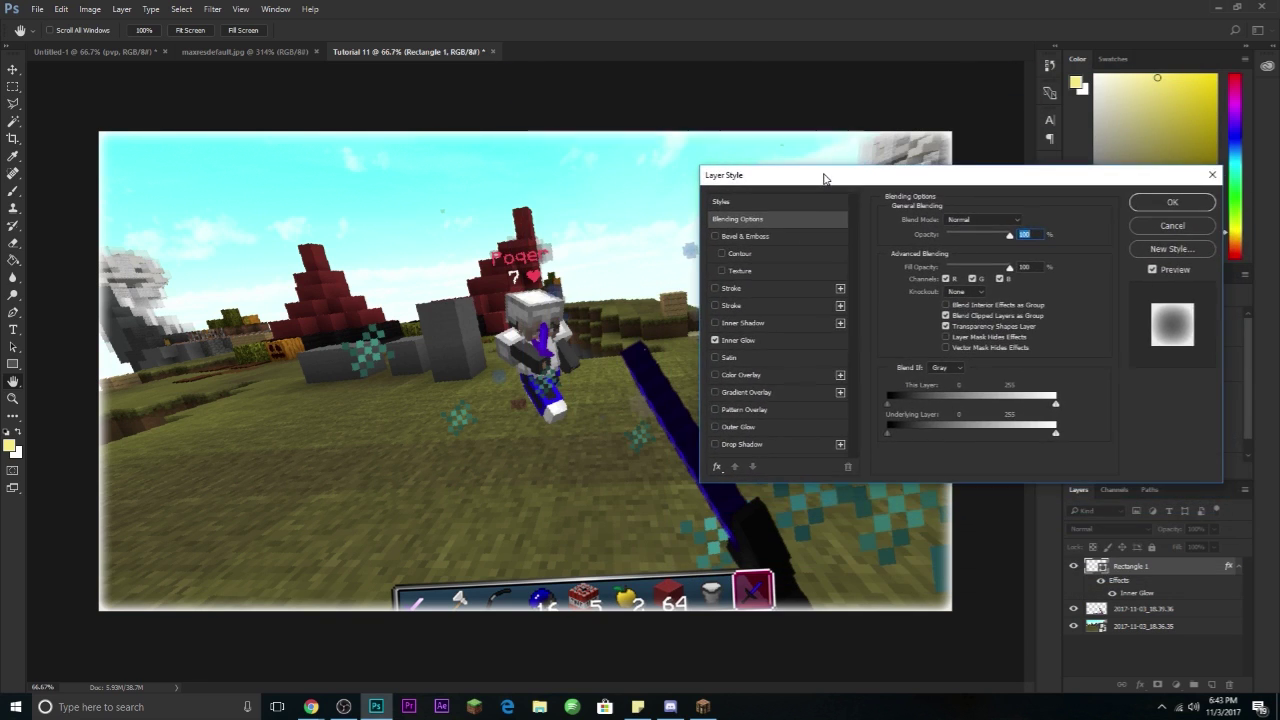
left_click(777, 340)
- Set the rectangle's inner glow color to teal #2cc3d0
left_click(918, 266)
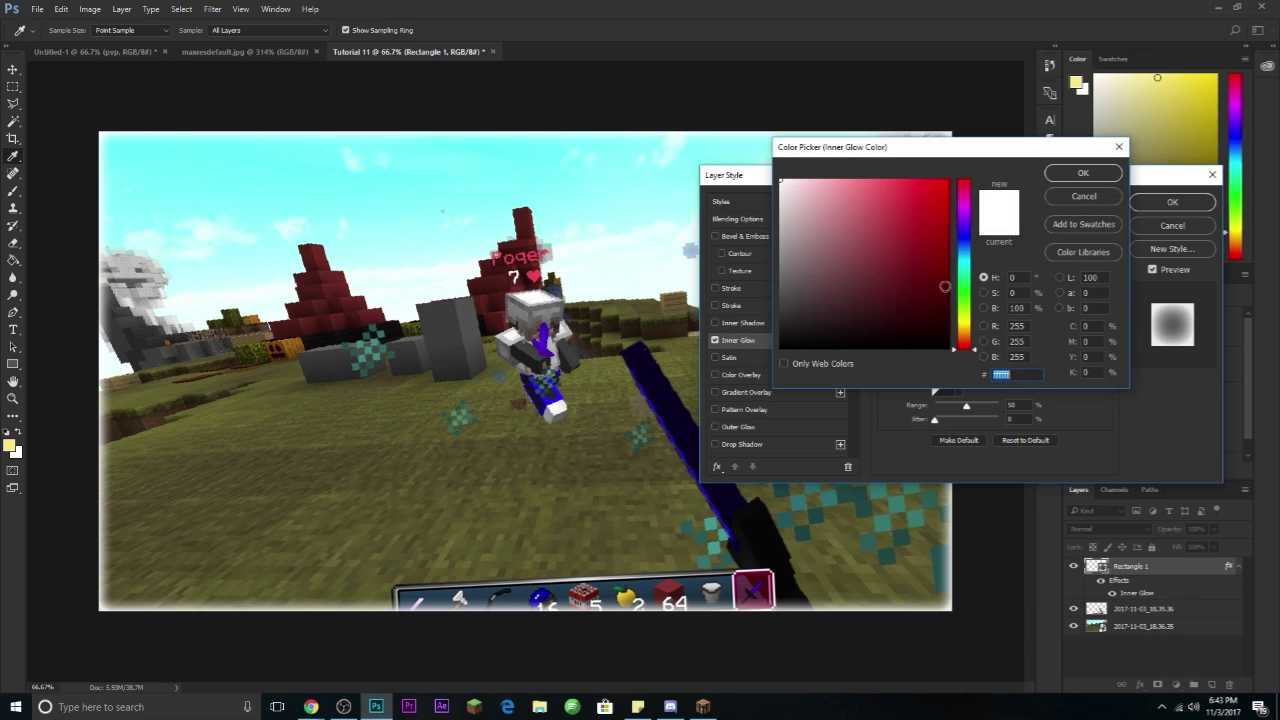
left_click(976, 347)
left_click_drag(976, 347, 976, 265)
left_click(948, 182)
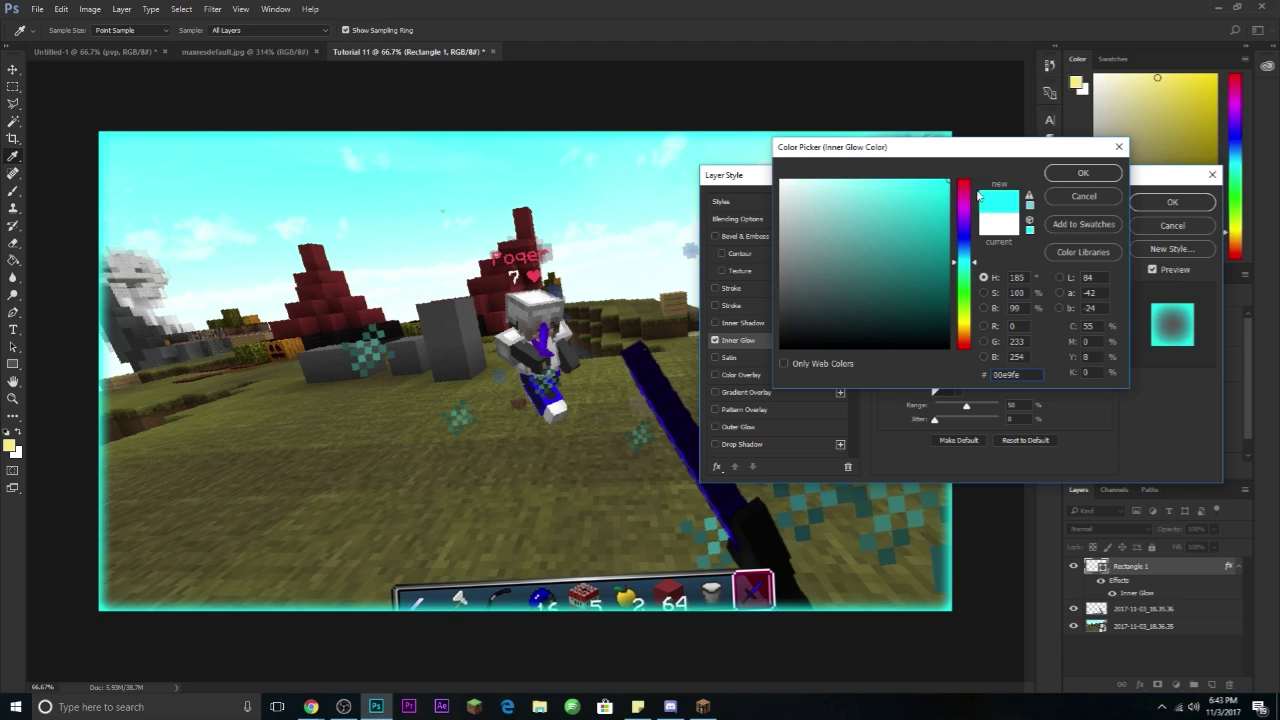
mouse_move(947, 196)
left_mouse_down()
mouse_move(952, 210)
mouse_move(913, 210)
left_mouse_up()
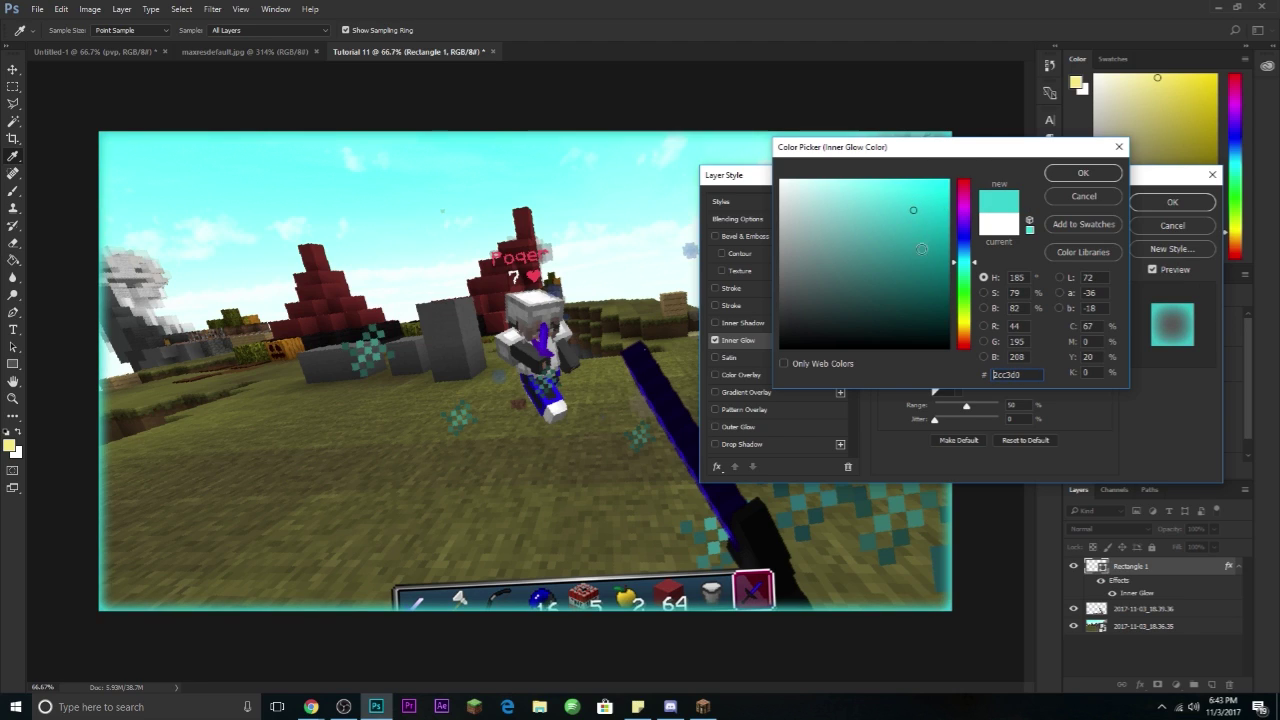
left_click(1083, 173)
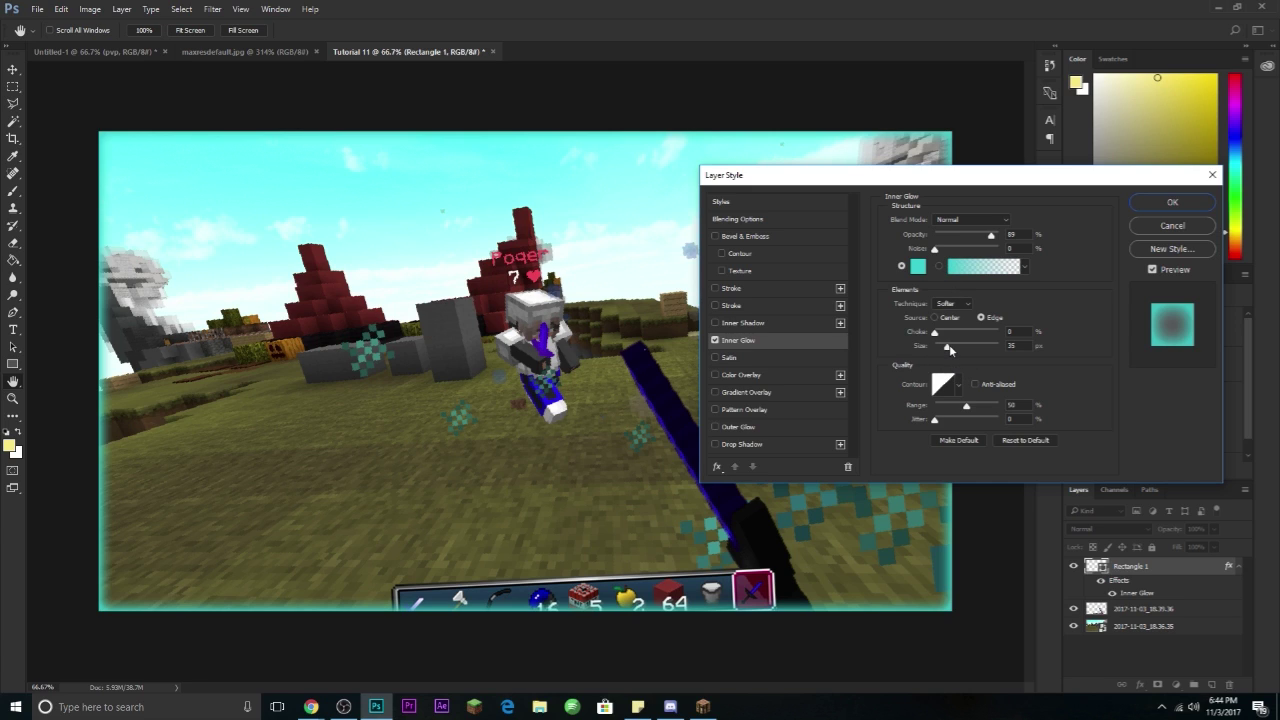
- Tune the rectangle's inner glow to 28% opacity, 13% choke, 213 px size and 59% range, and apply it
left_click_drag(950, 349, 978, 361)
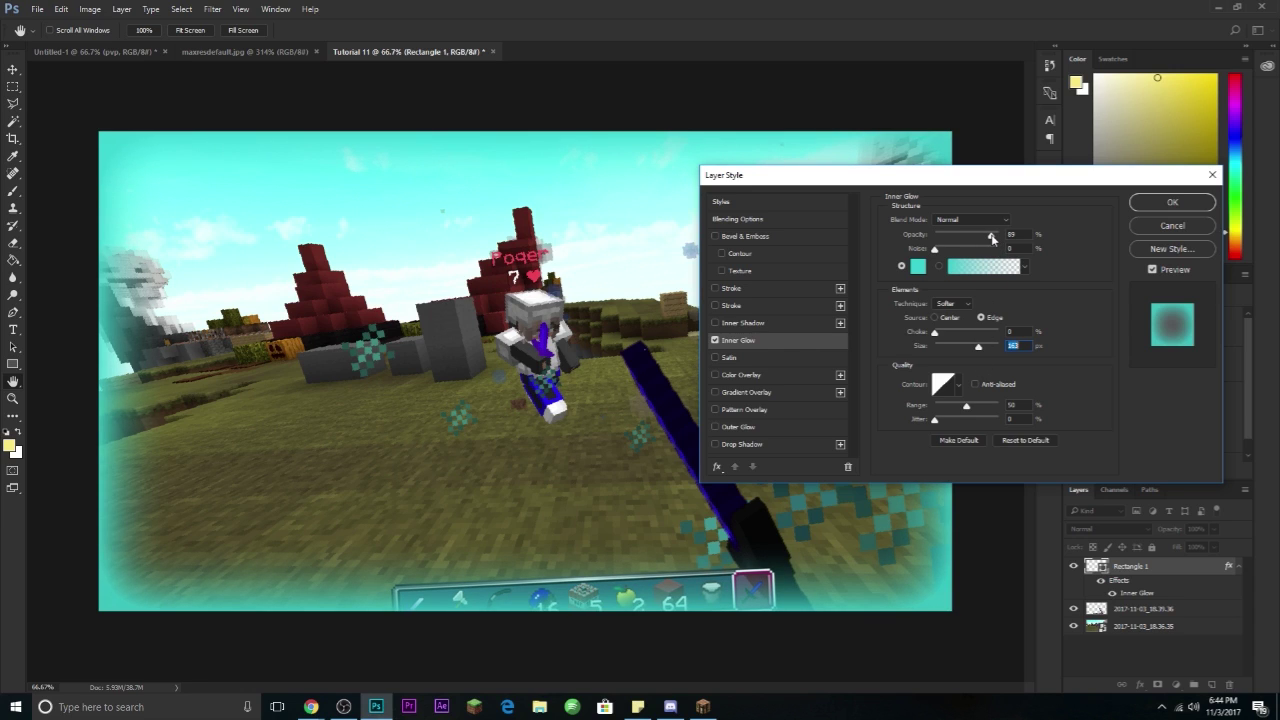
left_click_drag(993, 238, 957, 241)
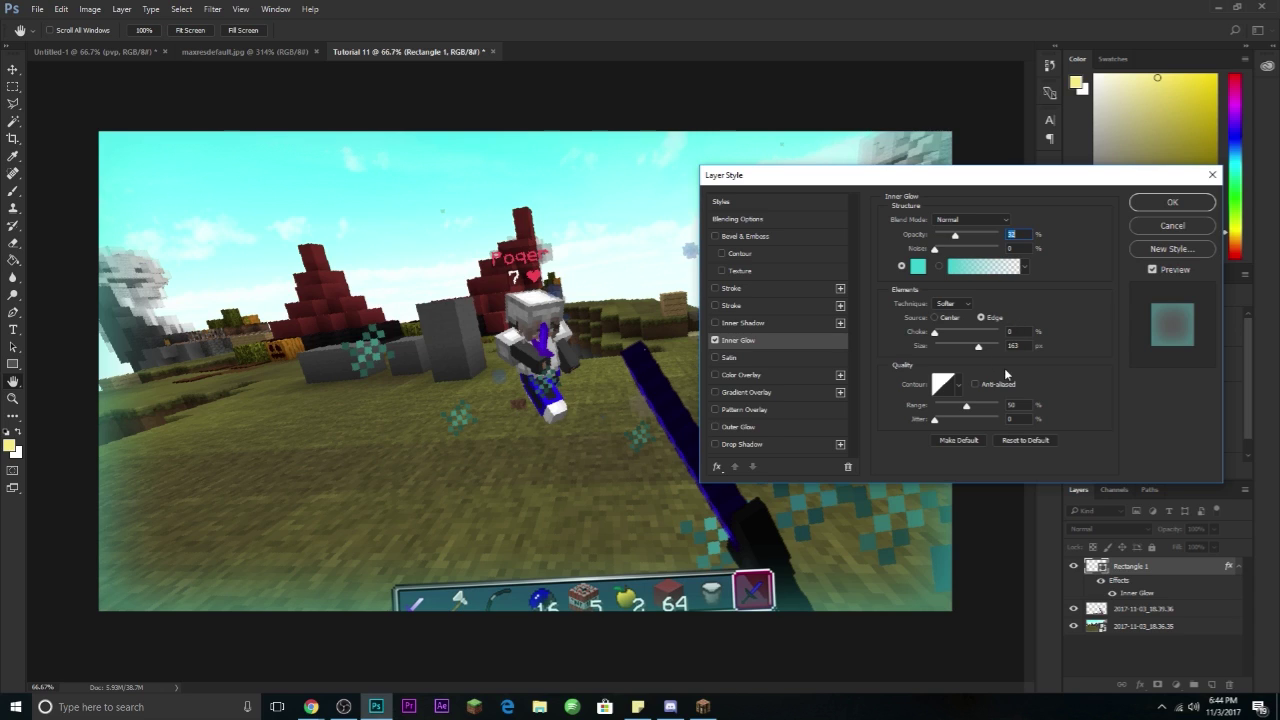
left_click_drag(979, 346, 992, 350)
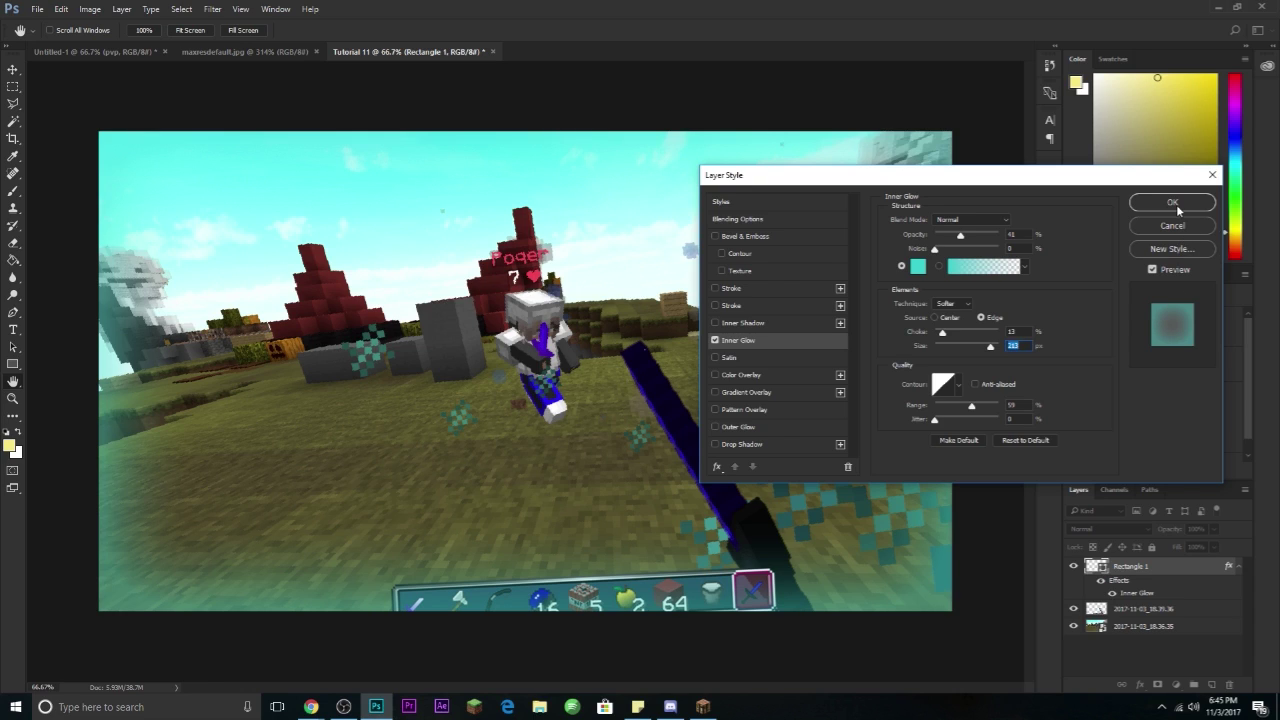
left_click_drag(964, 234, 955, 243)
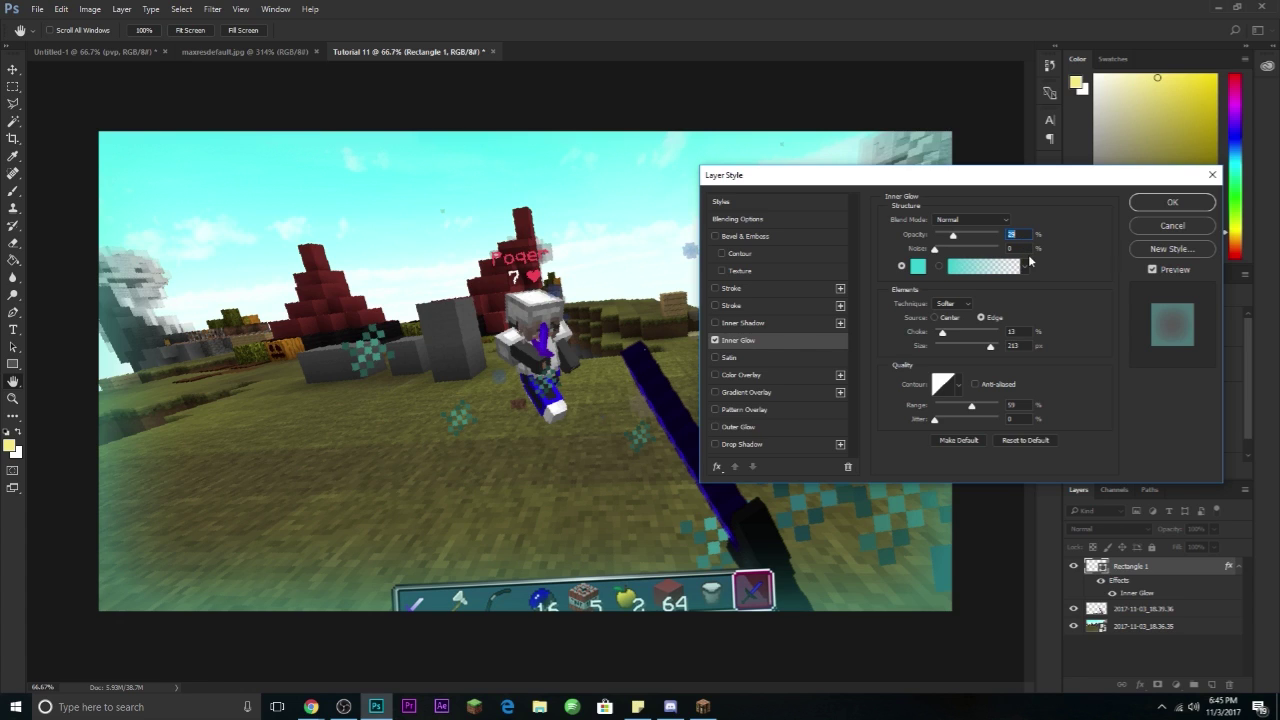
left_click(1165, 204)
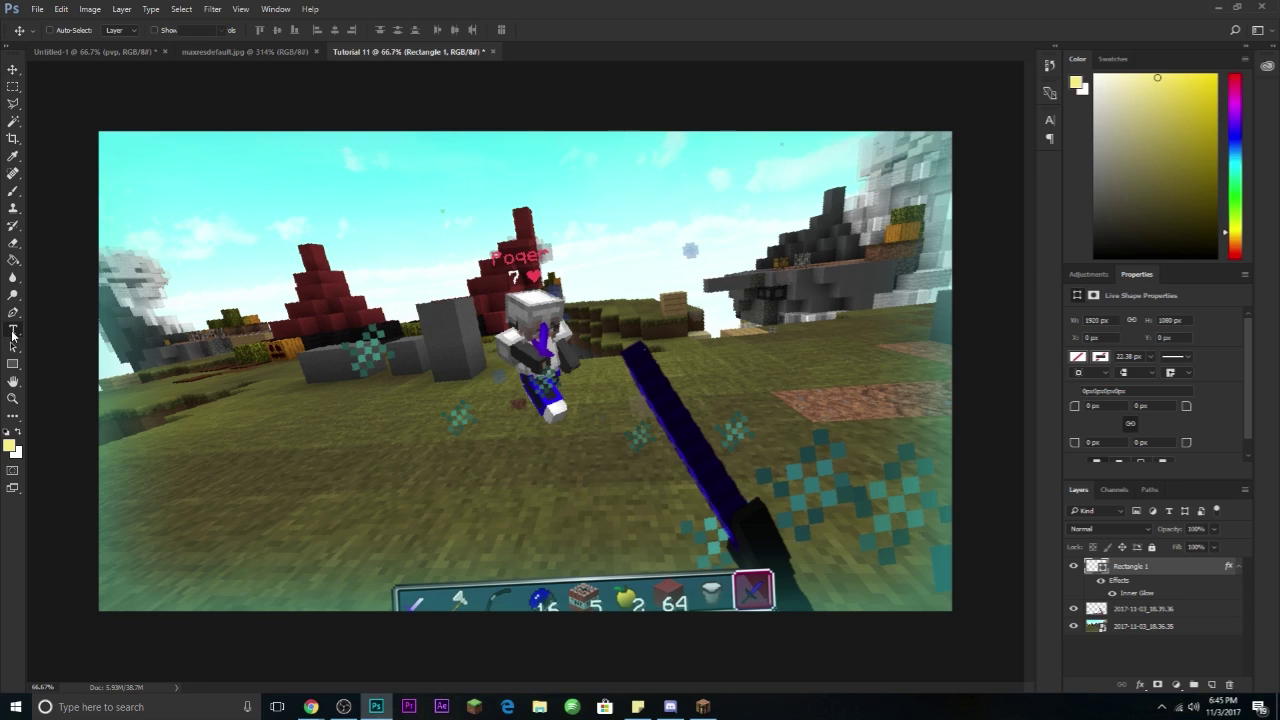
- Add the title word "INSANE" in white GROBOLD at 372 pt across the upper part of the canvas
left_click(13, 331)
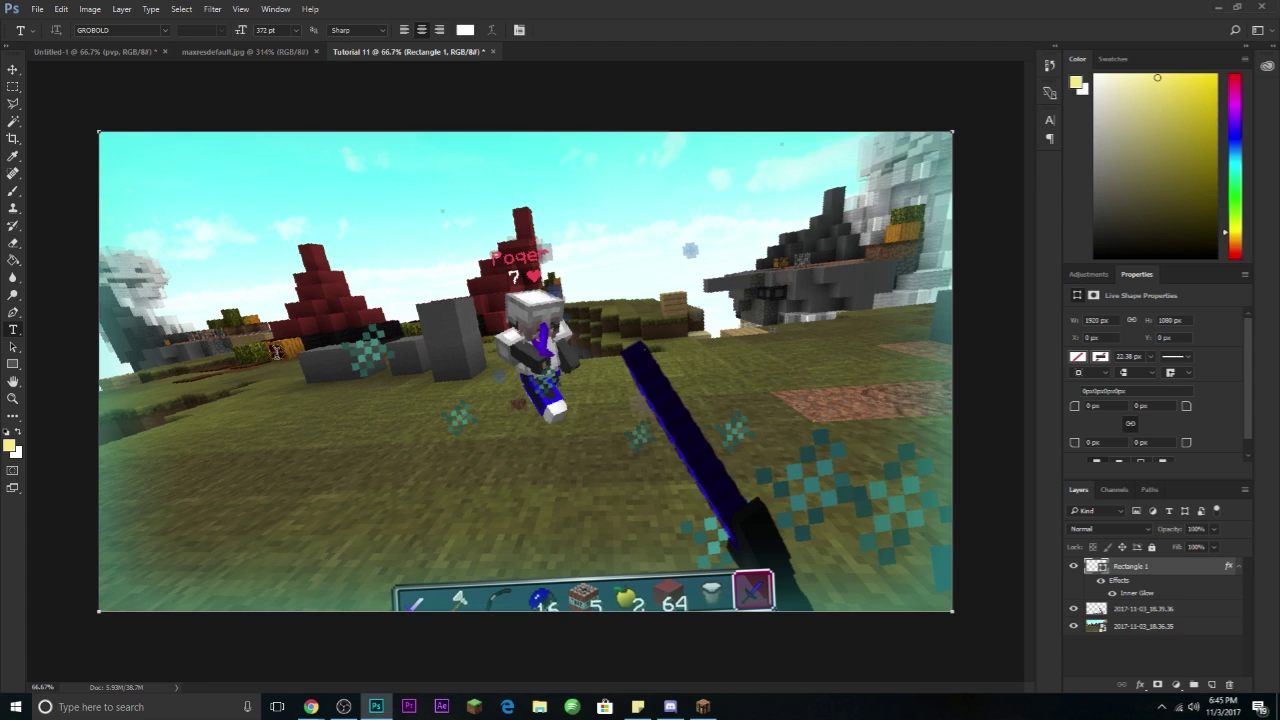
left_click(266, 366)
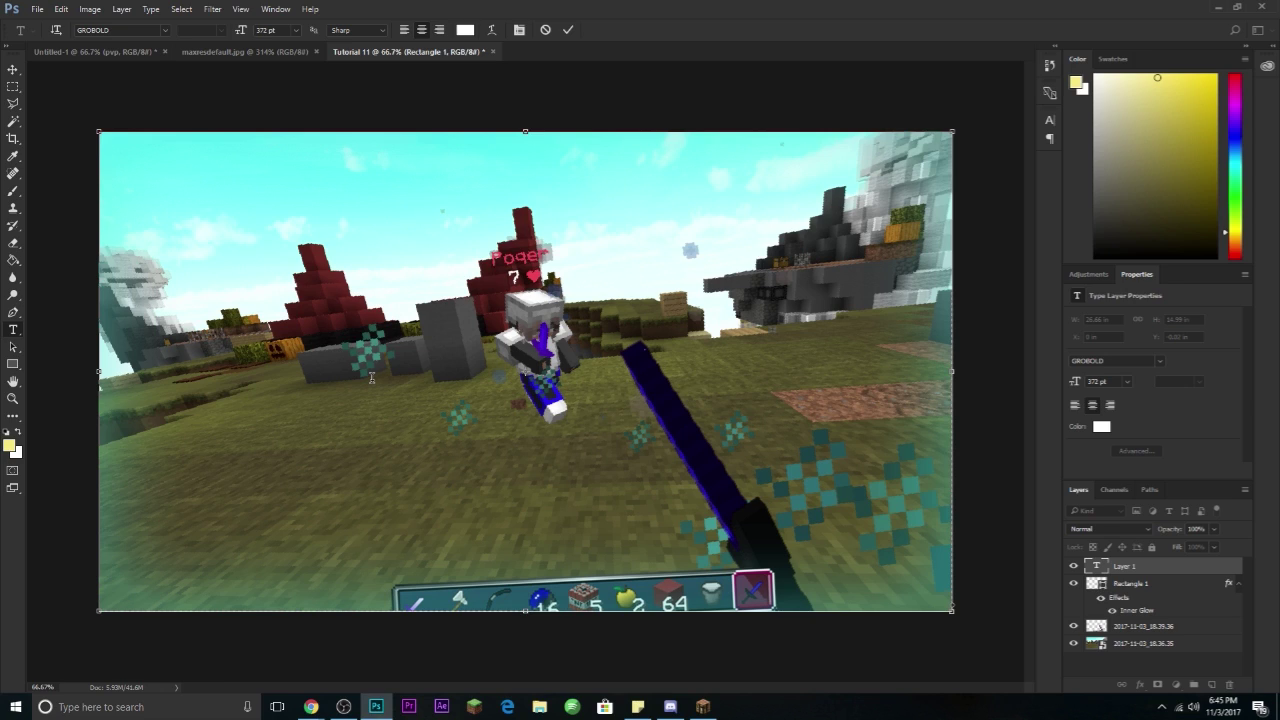
type("INSANE")
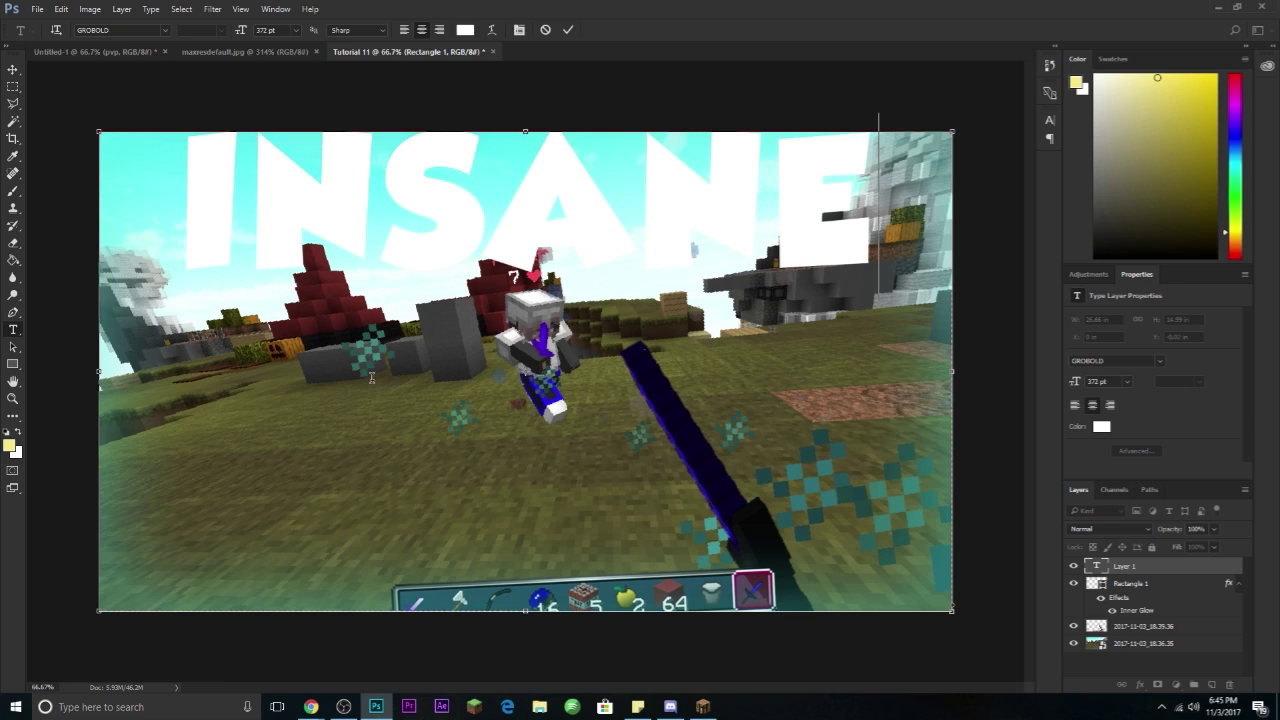
left_click(557, 108)
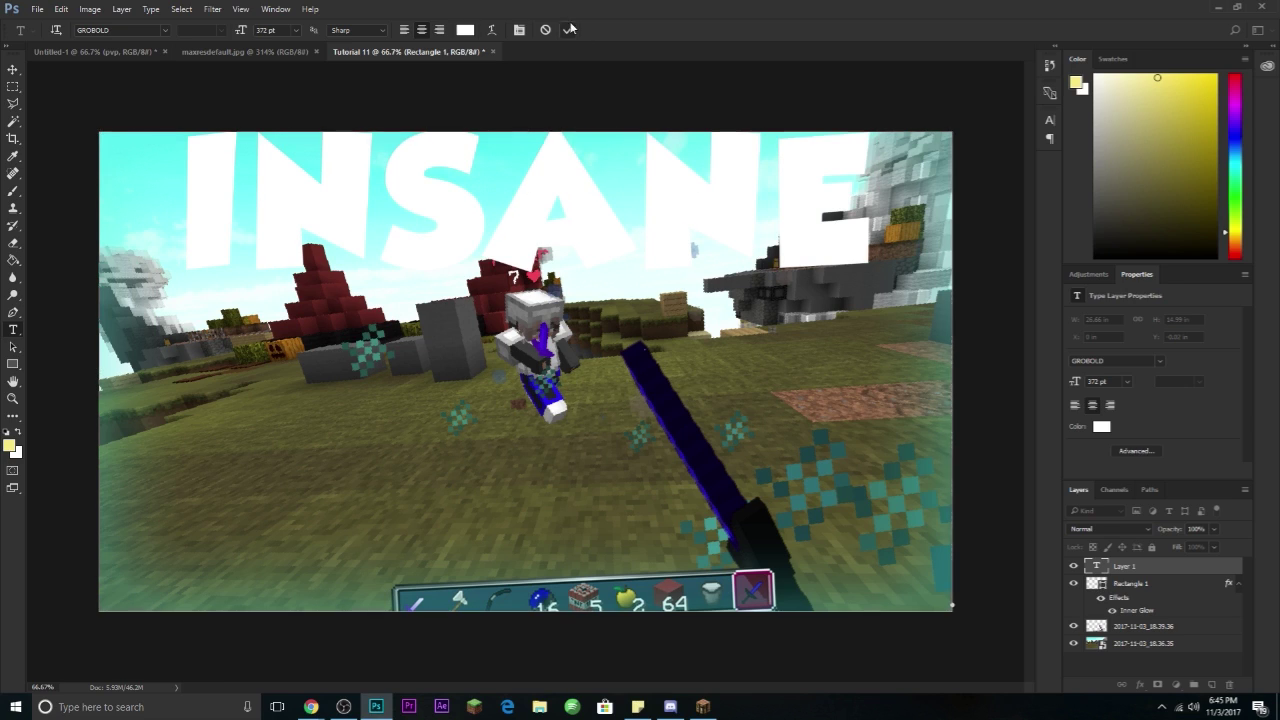
- Add a separate "COMBO" text layer in white GROBOLD at 372 pt beneath "INSANE", without an exclamation mark
left_click(462, 415)
type("COMBO")
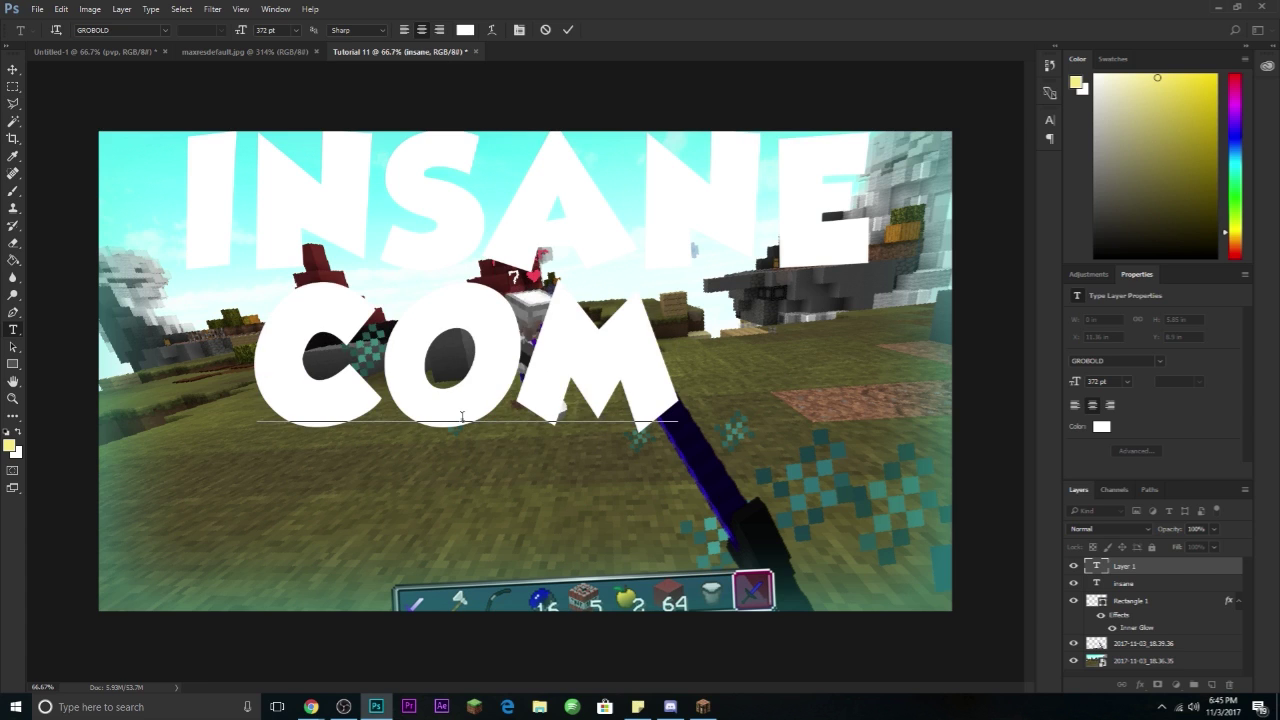
type("!")
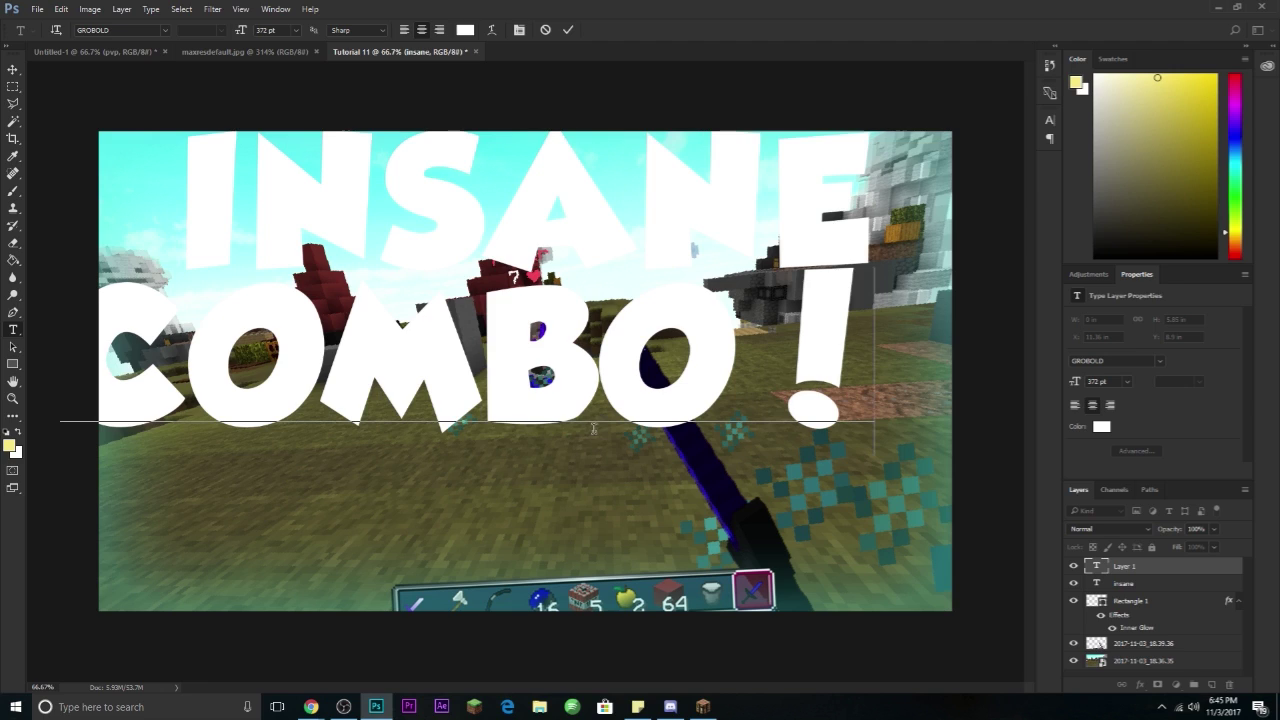
key("BackSpace")
key("BackSpace")
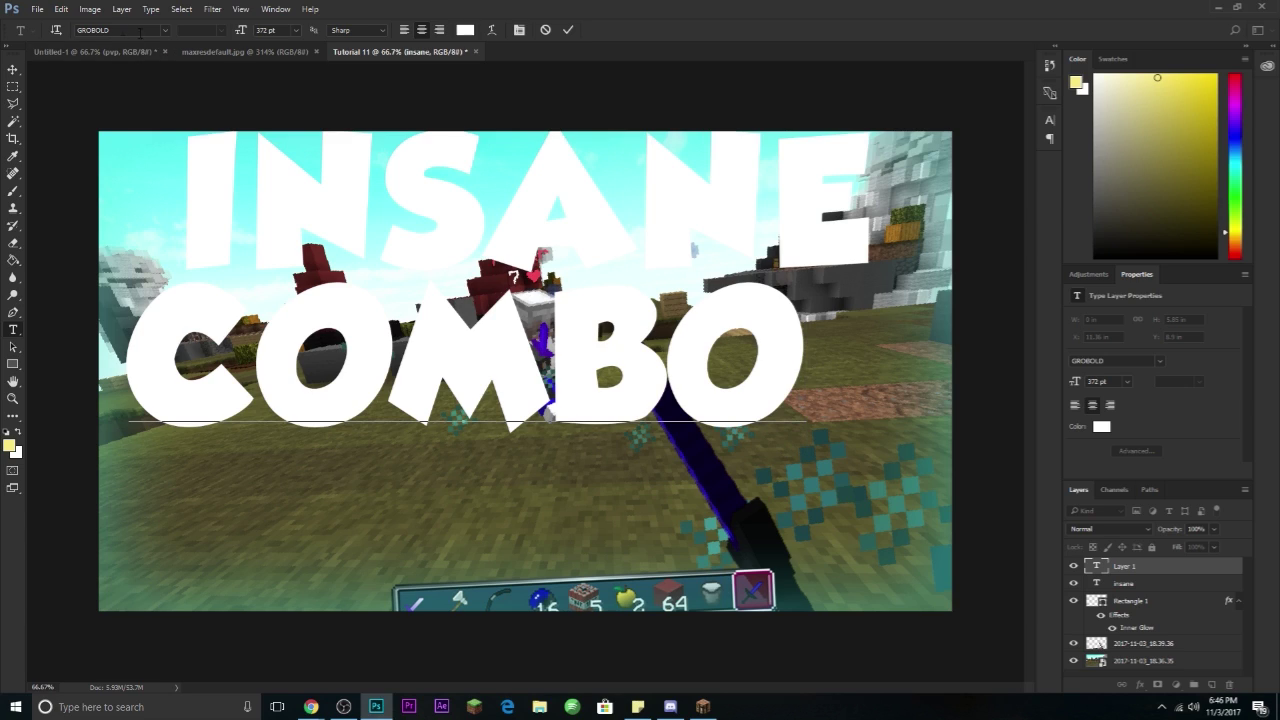
left_click(570, 30)
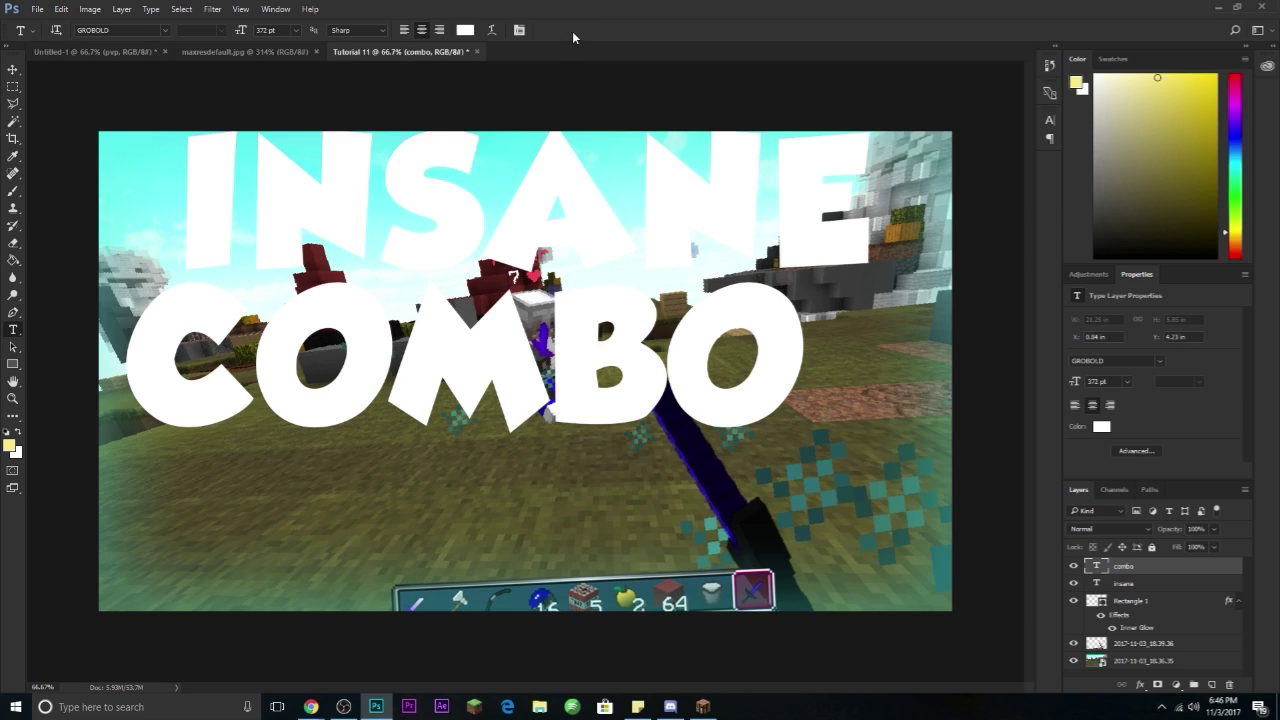
- Scale both text layers together to 56.78% and move them to the upper-left corner of the canvas
left_click(1174, 586)
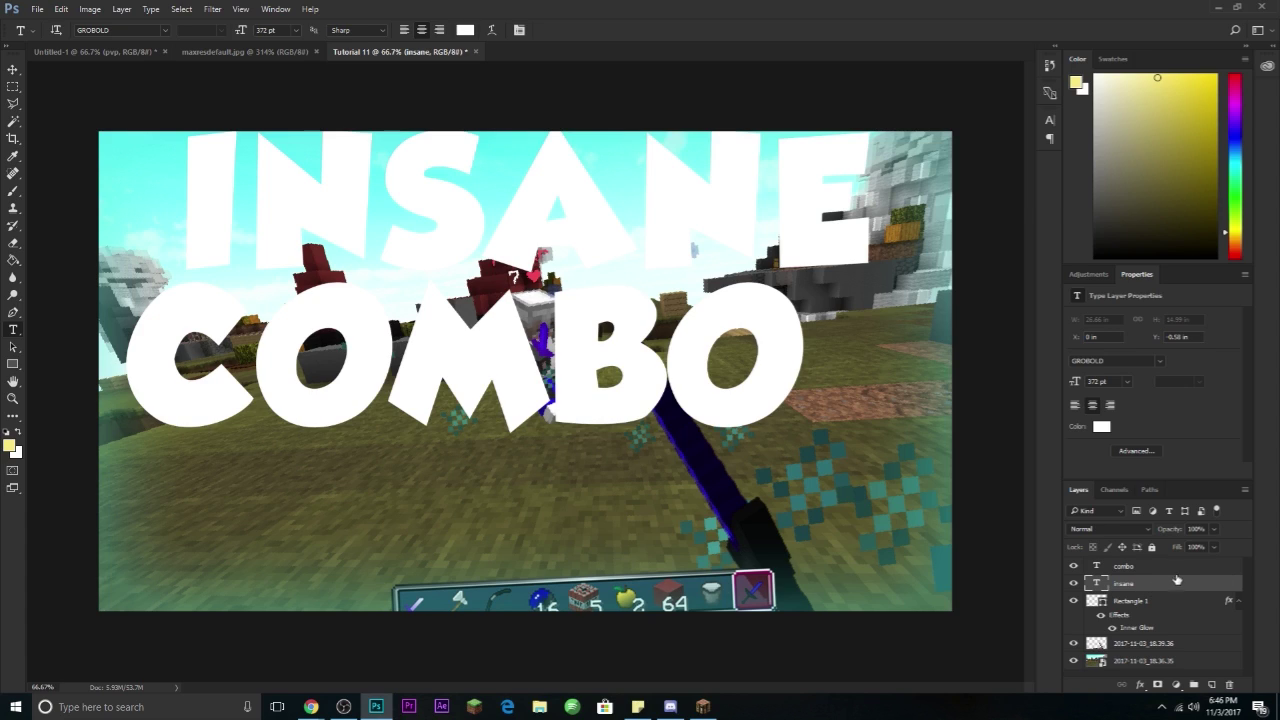
left_click(1154, 568, "shift")
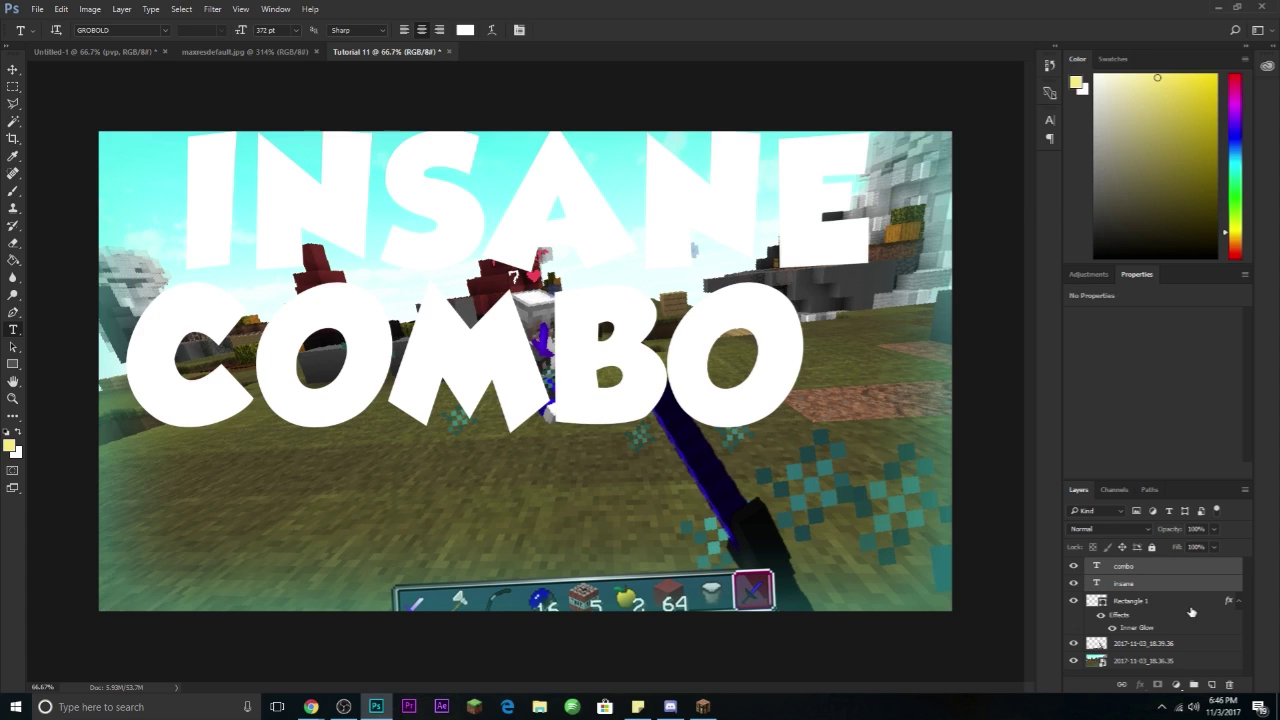
key("ctrl+t")
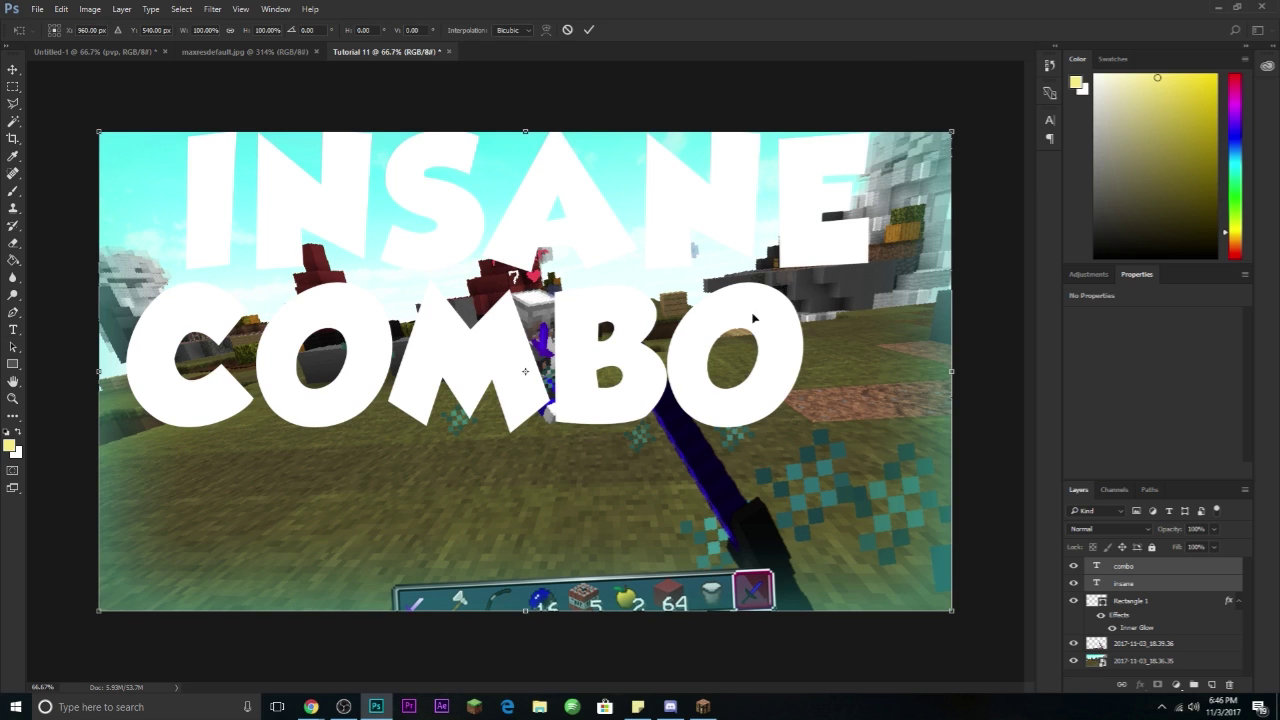
left_click_drag(952, 128, 582, 338)
left_click_drag(481, 443, 479, 276)
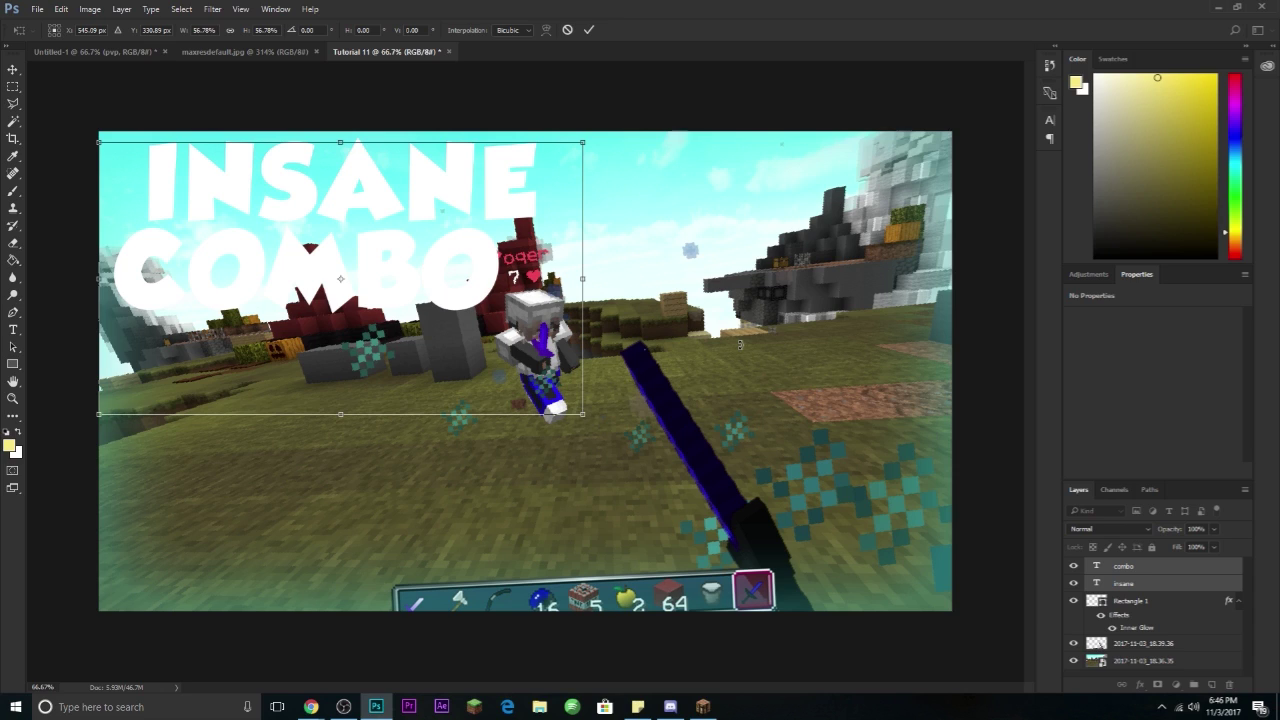
key("Return")
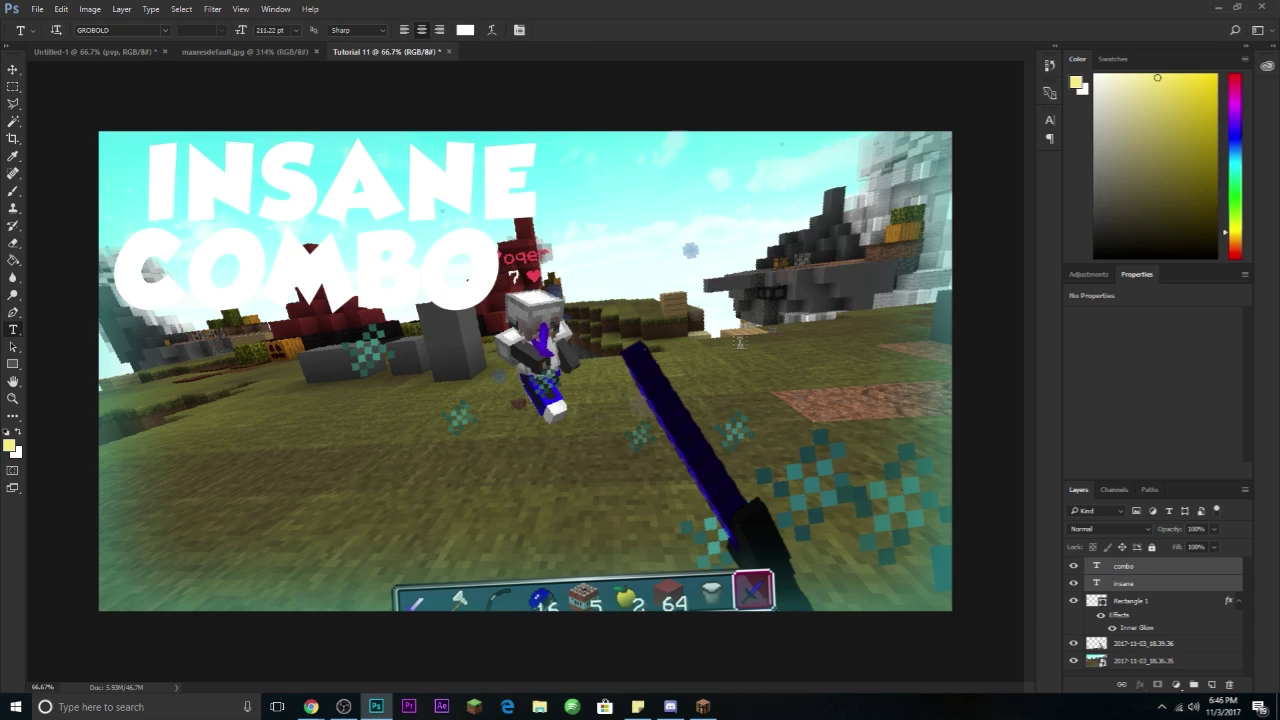
- Shift the "INSANE" text slightly left so it sits closer to the canvas's left edge
left_click(1160, 585)
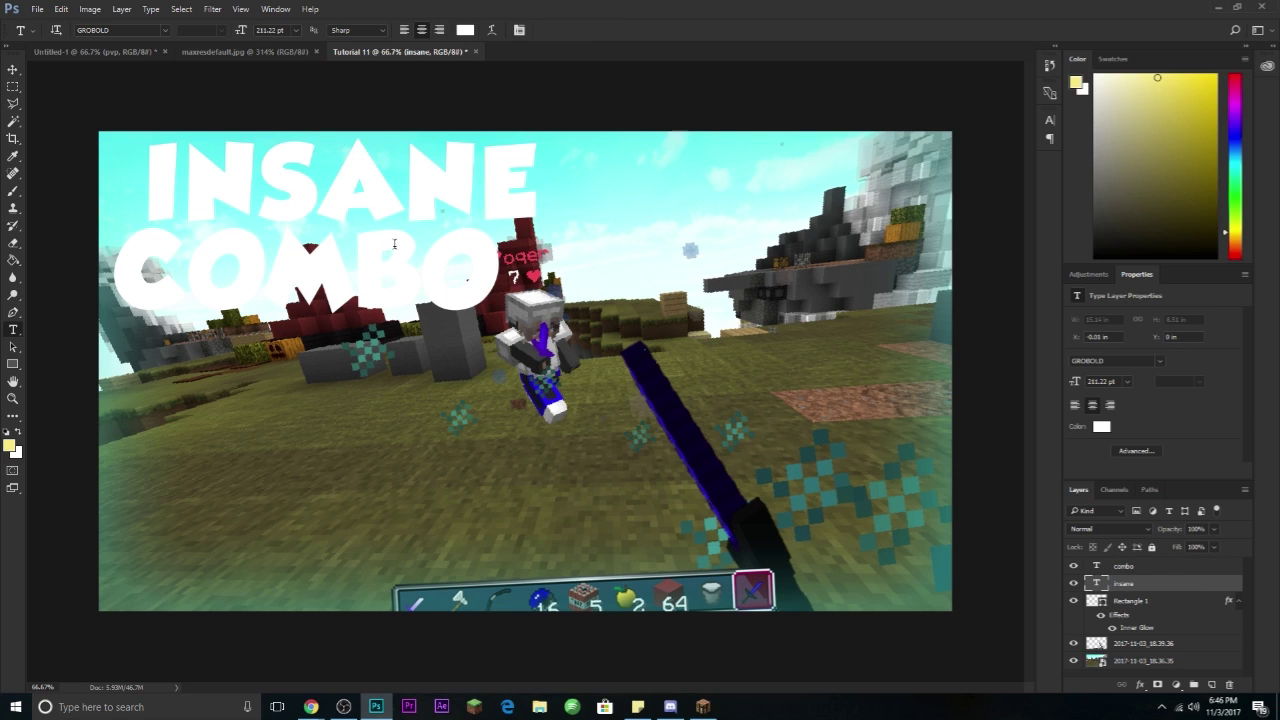
left_click(13, 69)
left_click_drag(350, 205, 329, 202)
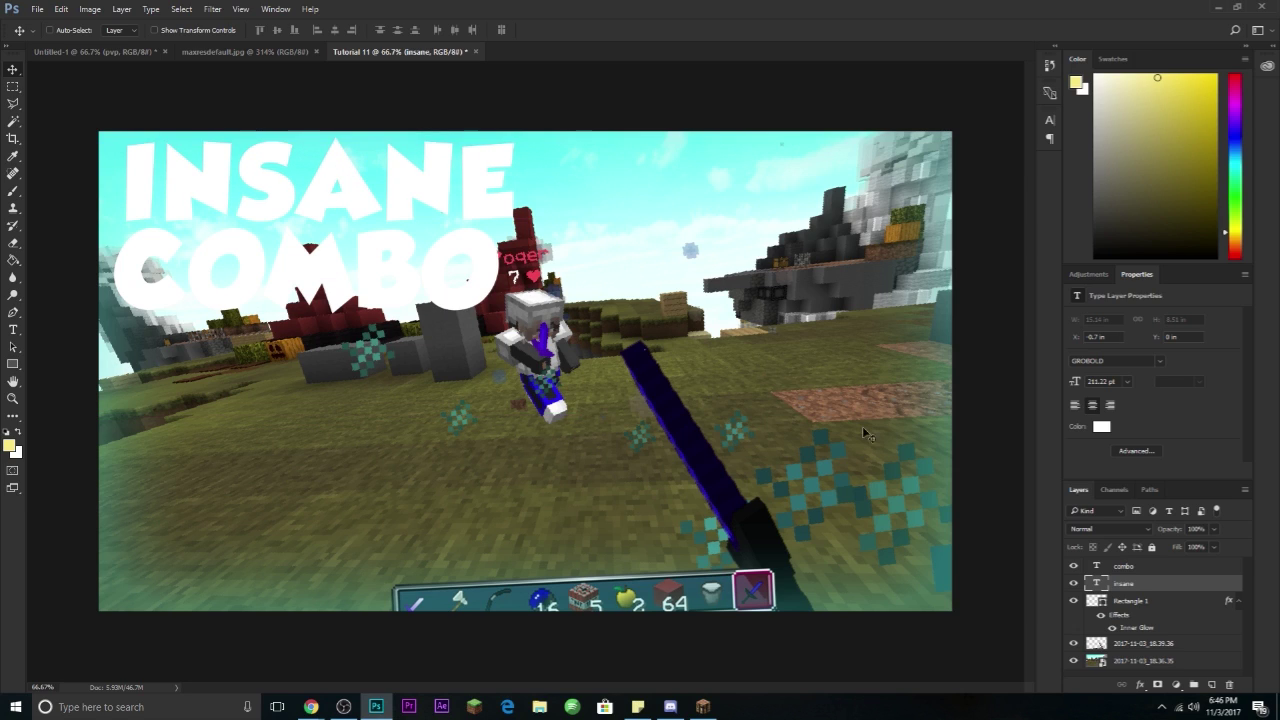
- Line up "COMBO" beneath "INSANE" with more space between the words, and nudge "INSANE" slightly down from the canvas's upper edge
left_click(1176, 567)
mouse_move(302, 294)
left_mouse_down()
mouse_move(315, 287)
mouse_move(300, 295)
left_mouse_up()
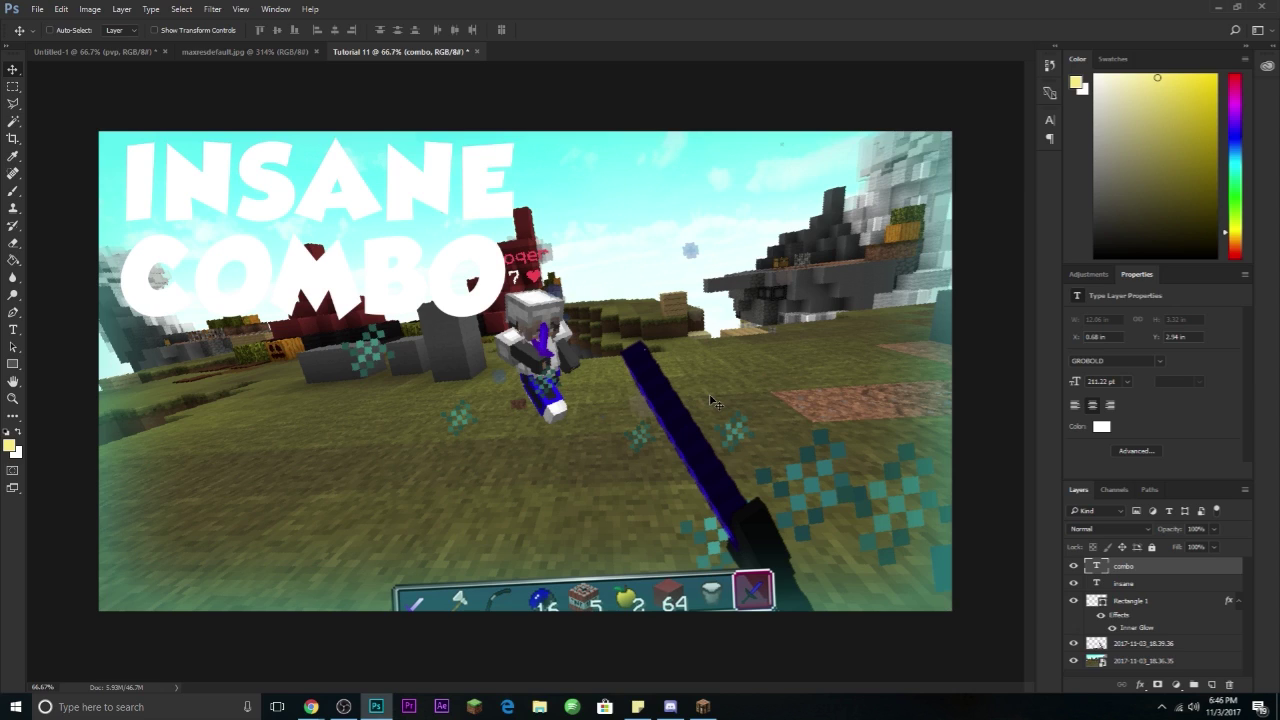
key("shift+Down")
key("shift+Down")
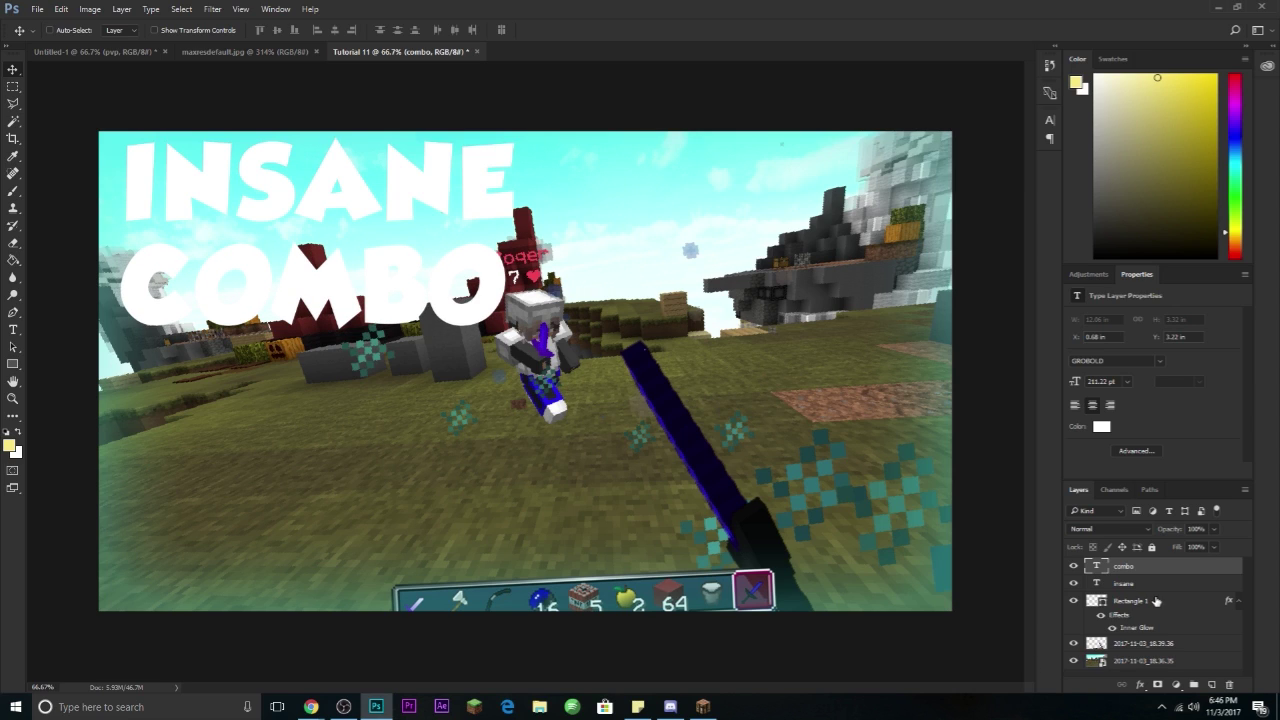
left_click(1154, 585)
key("shift+Down")
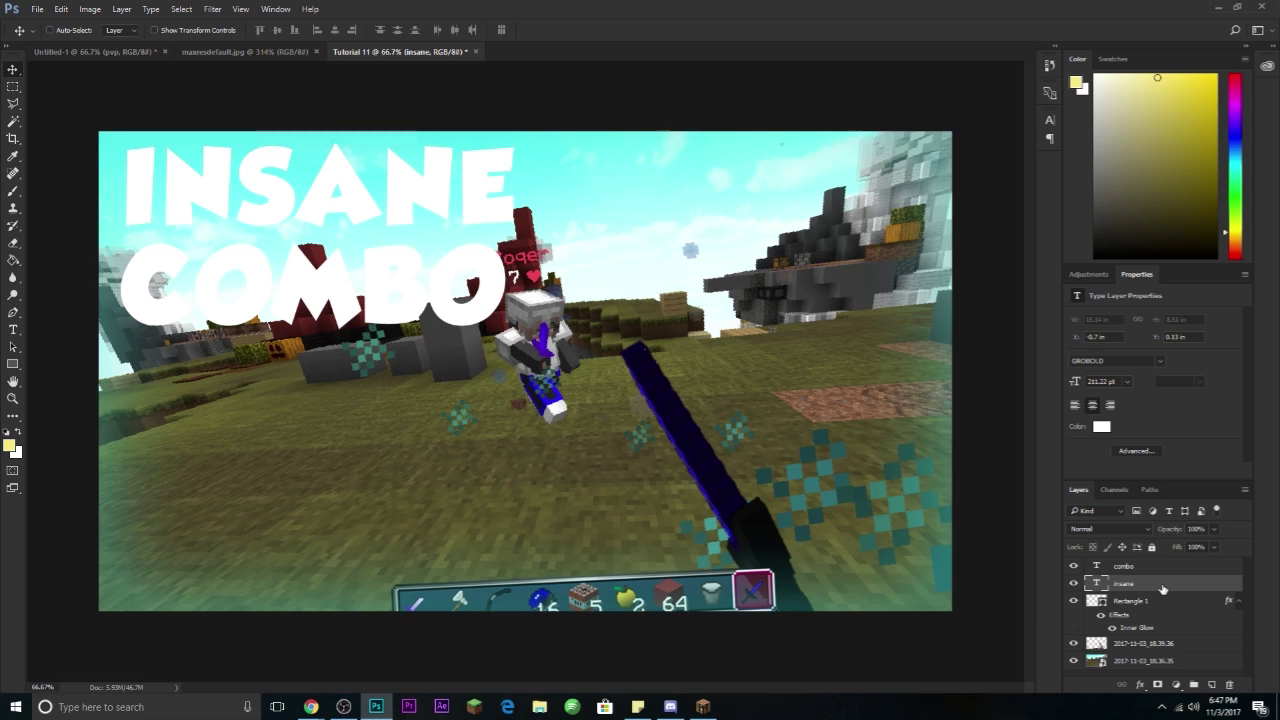
- Add a Drop Shadow effect to the "INSANE" text layer
double_click(1184, 588)
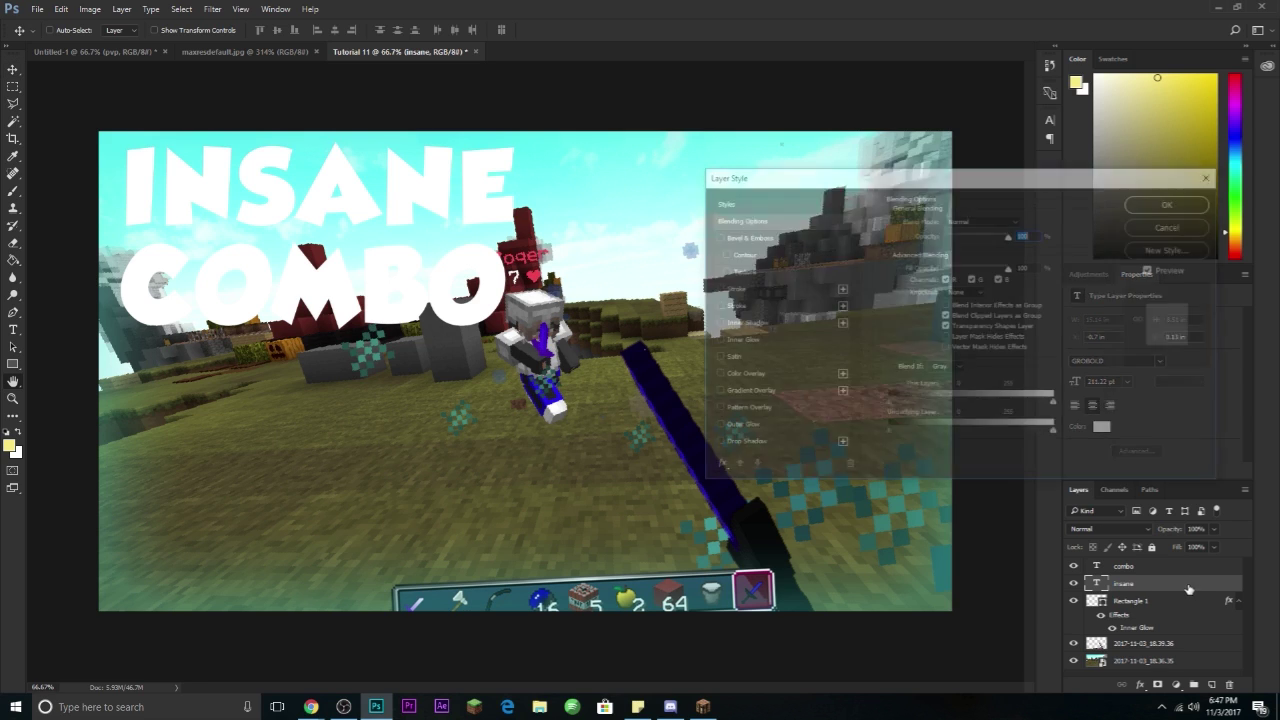
left_click_drag(839, 185, 866, 100)
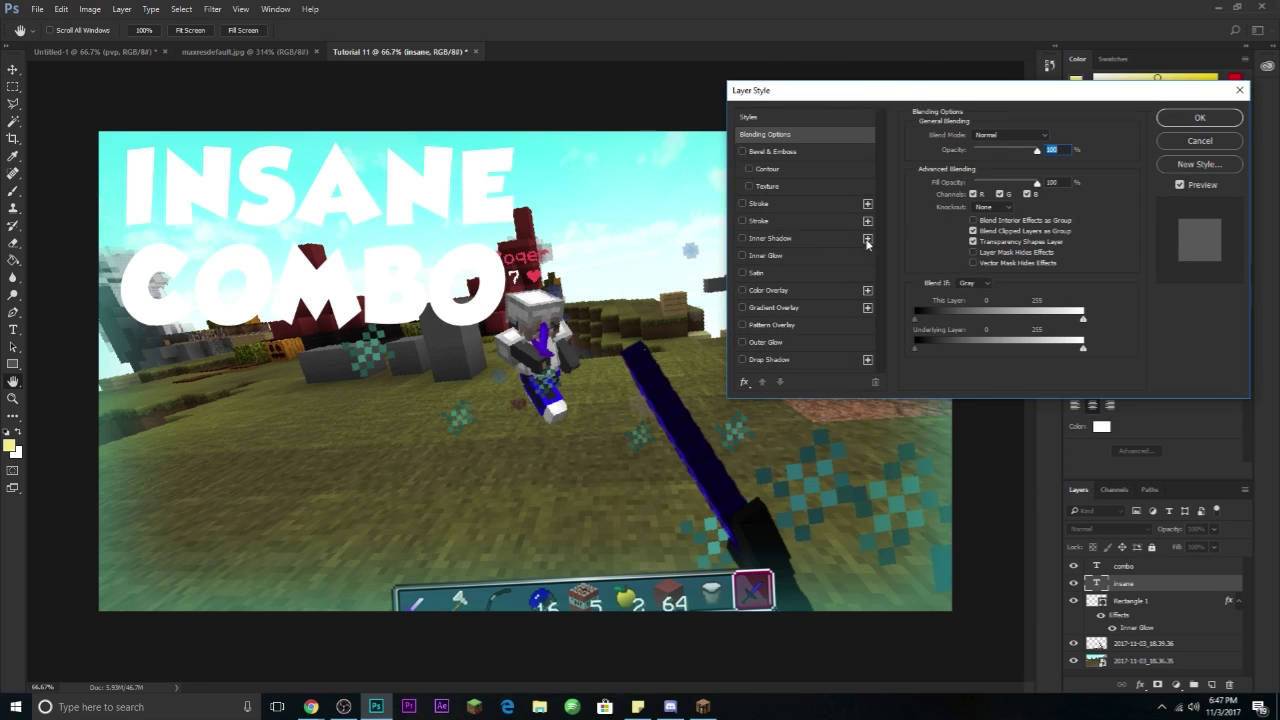
left_click(766, 360)
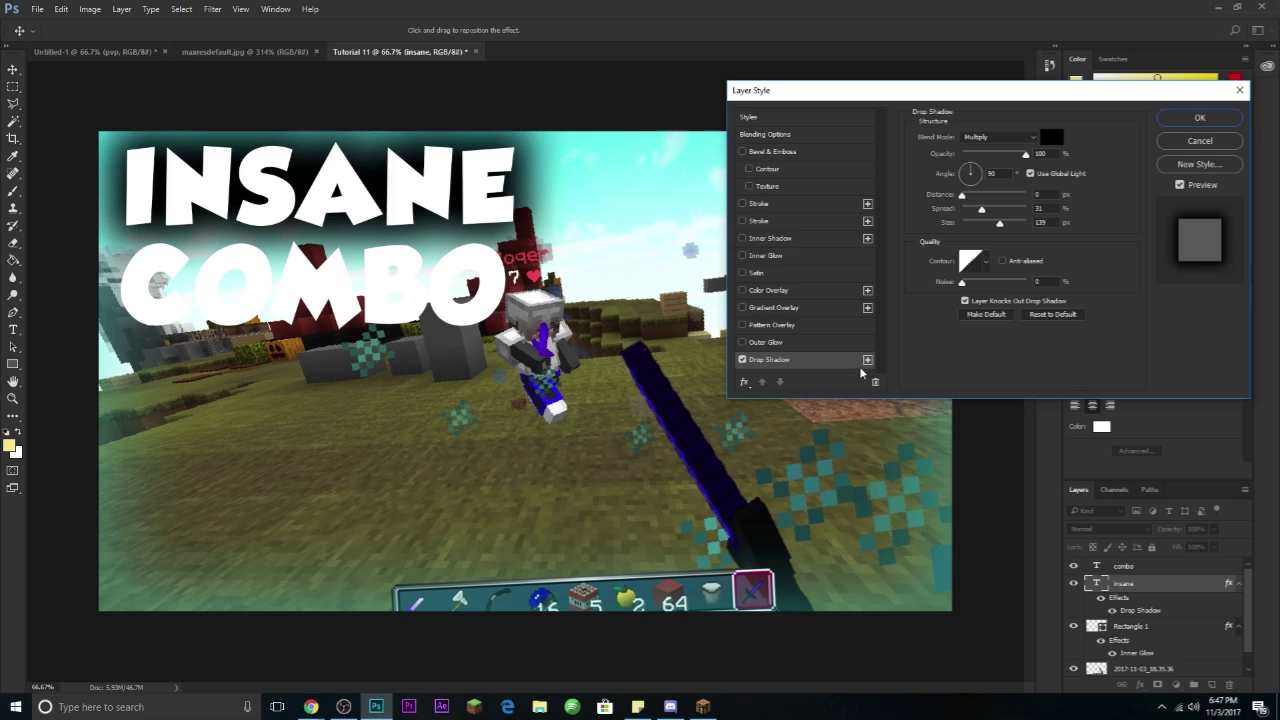
- Add a white (ffffff) Inner Glow to the "INSANE" text layer and reduce its size to about 49 px
left_click(765, 256)
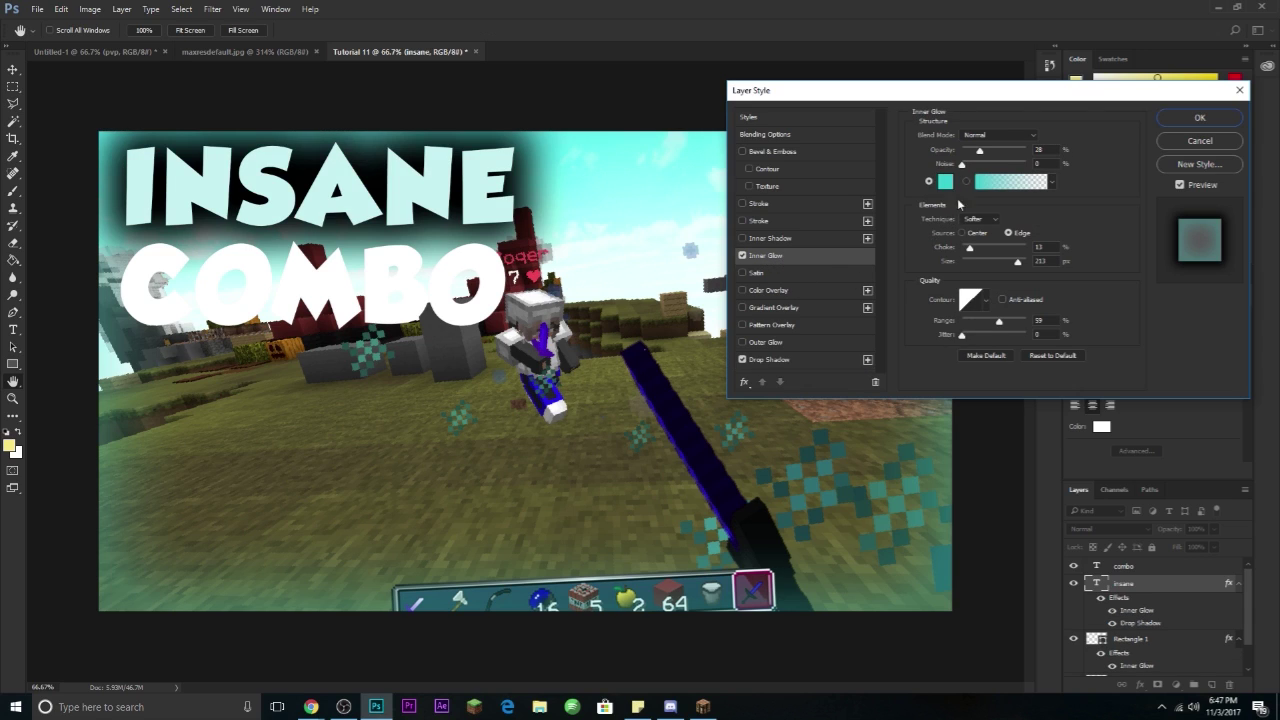
left_click(944, 181)
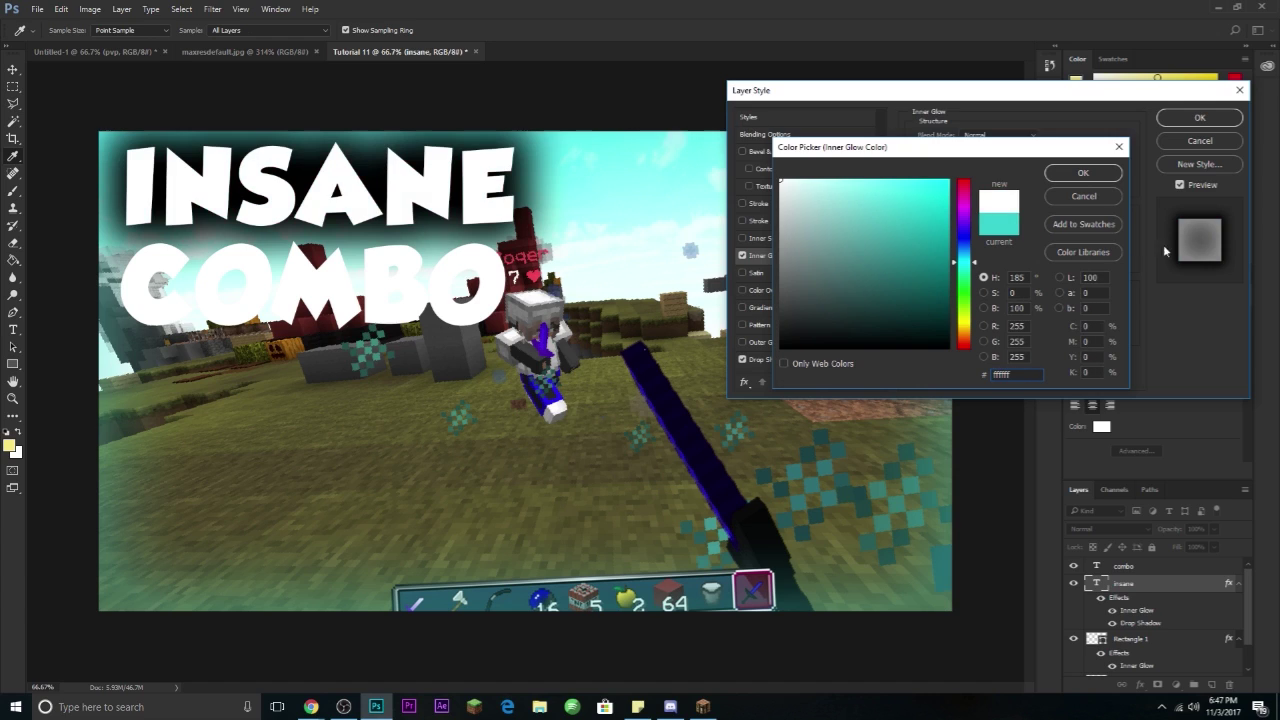
left_click(1083, 173)
left_click_drag(1019, 265, 977, 267)
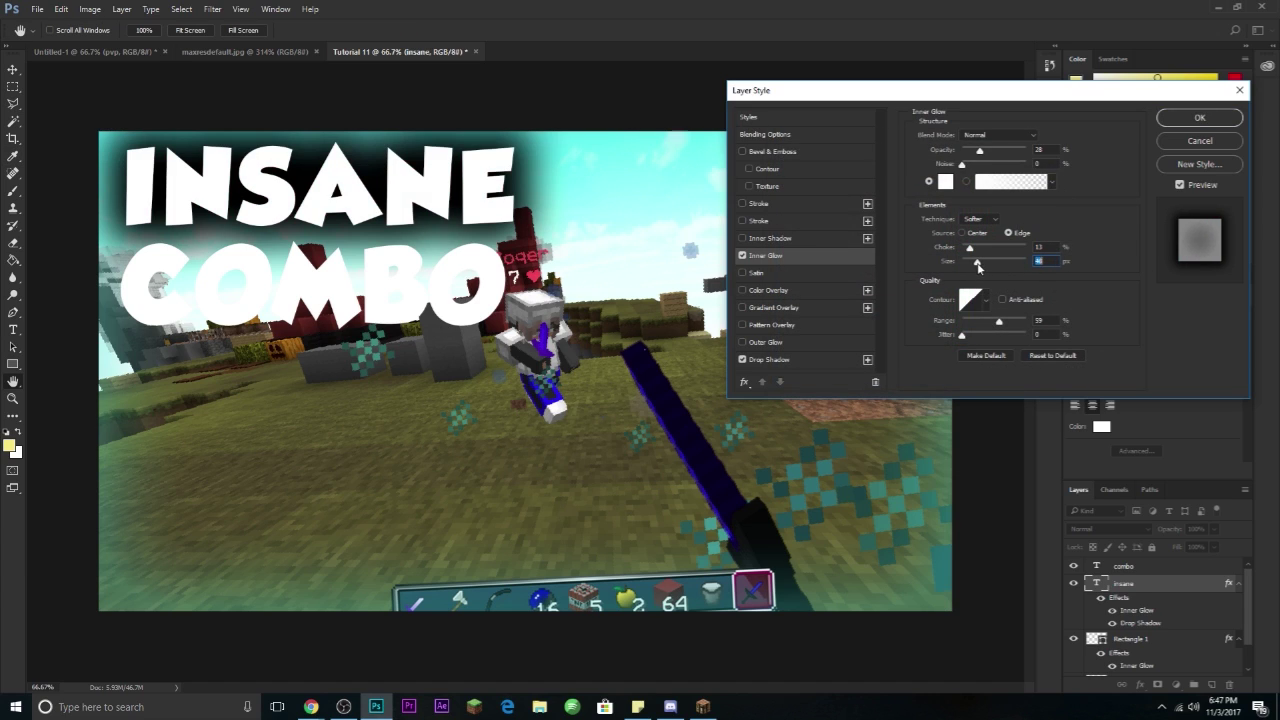
- Add a linear Gradient Overlay to "INSANE" running from golden yellow f5c302 to pale yellow fbe679
left_click(770, 308)
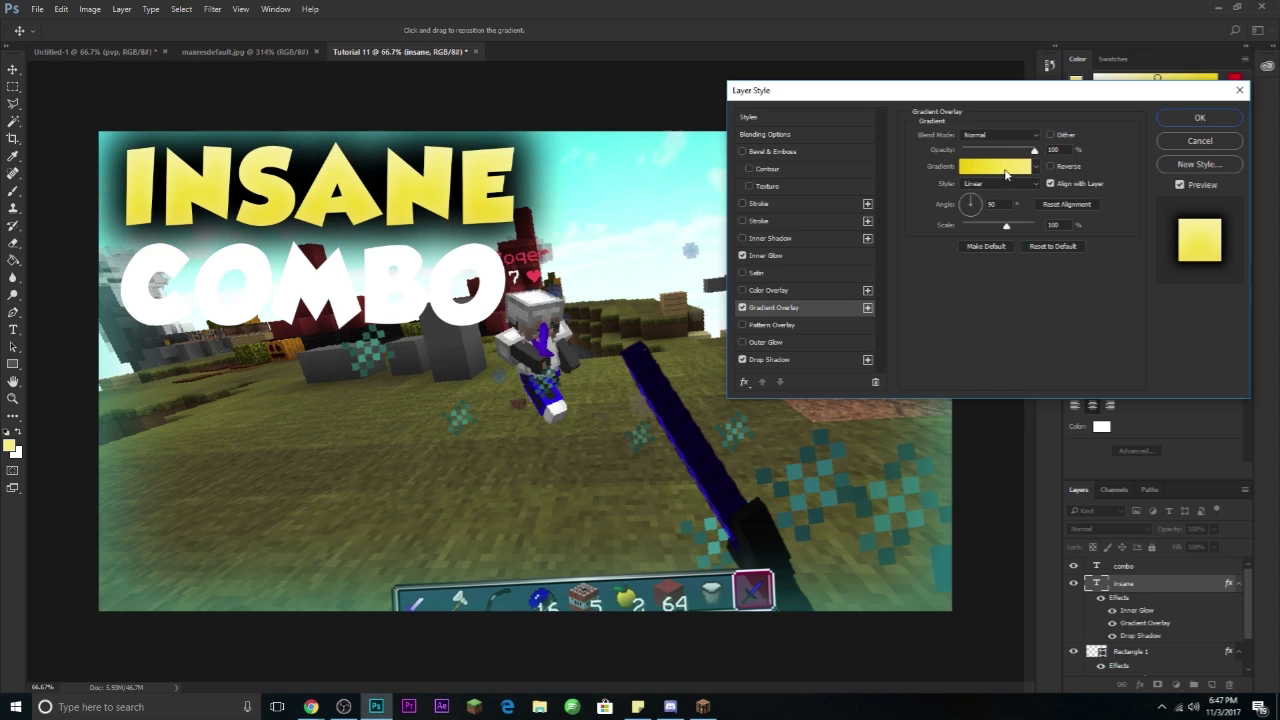
left_click(1005, 170)
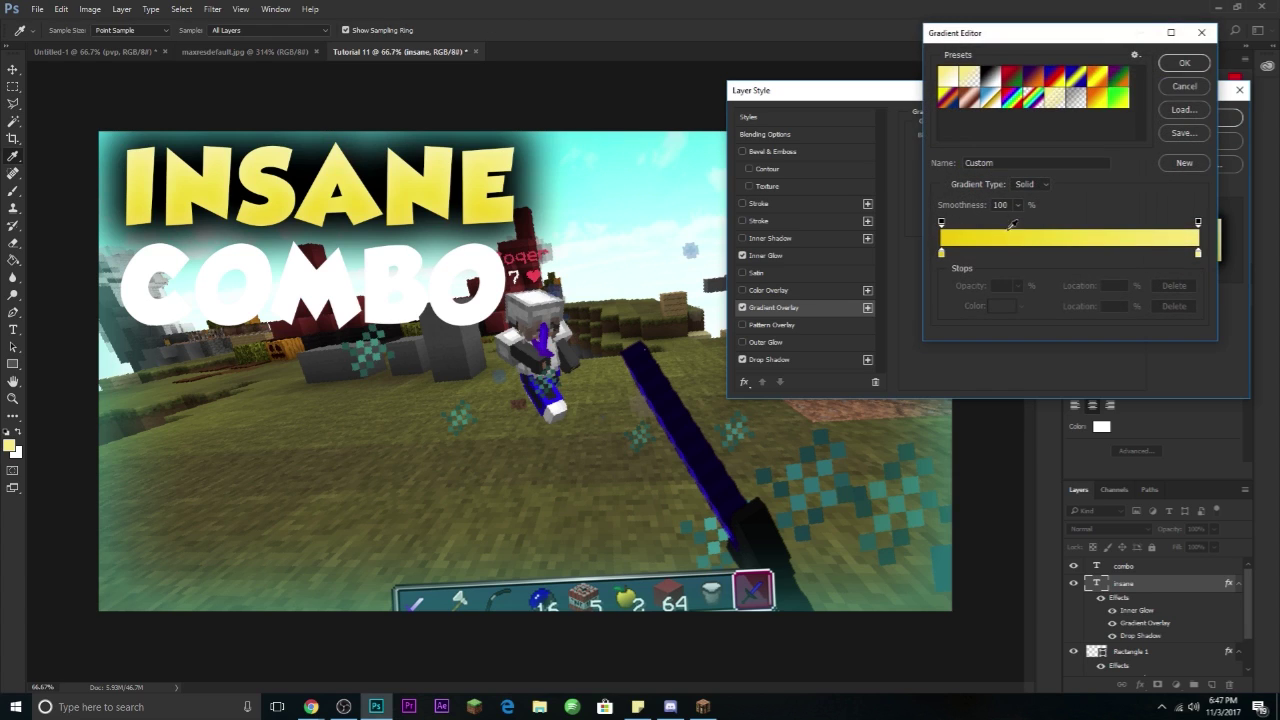
double_click(941, 254)
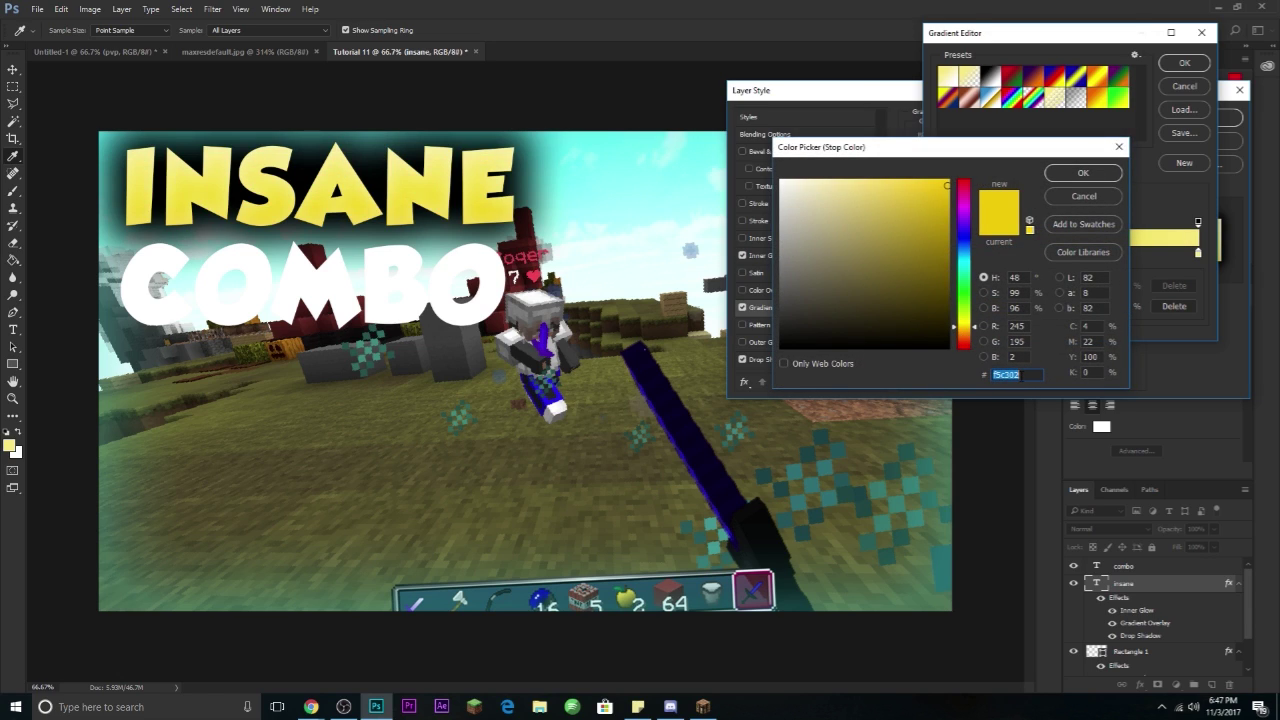
left_click(1090, 172)
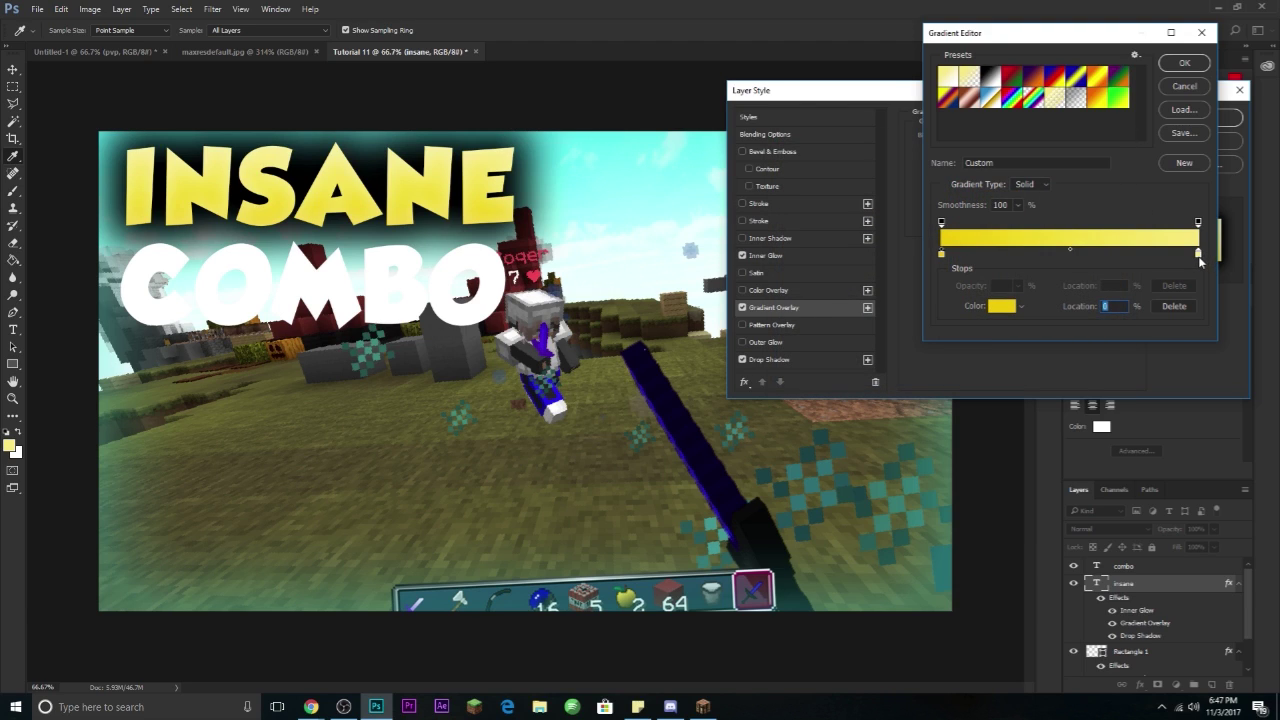
double_click(1199, 254)
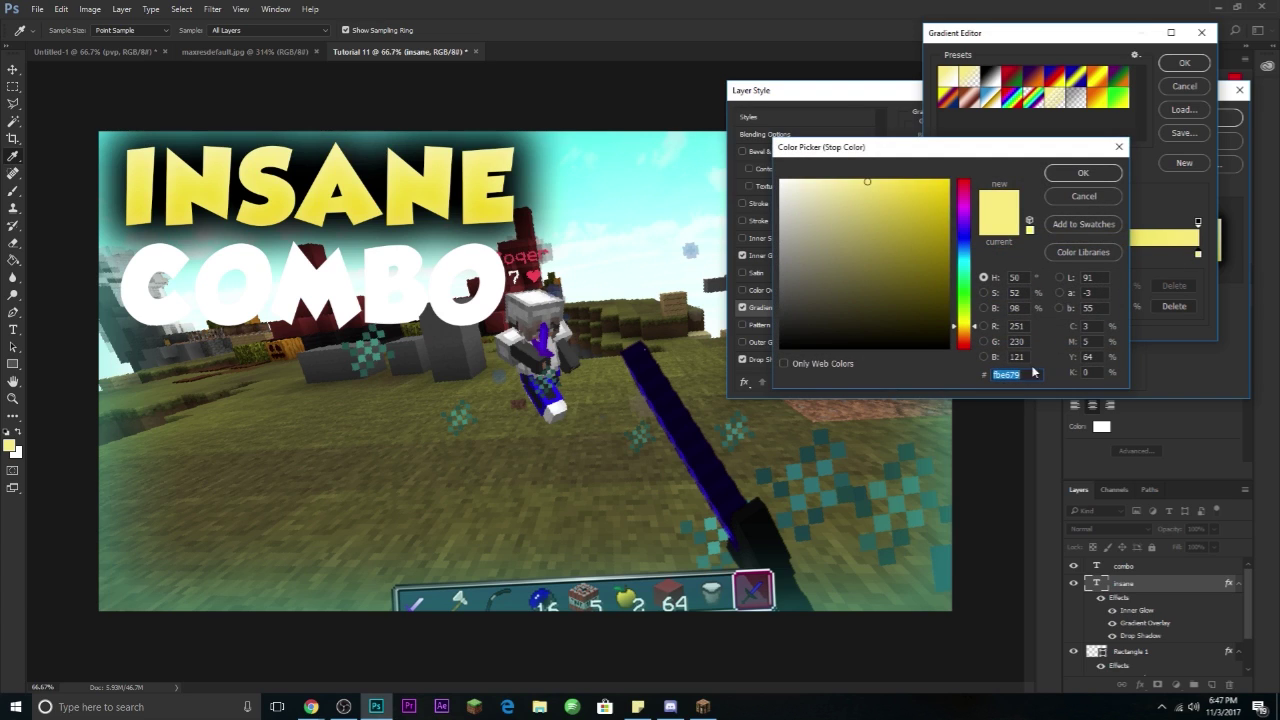
left_click(1080, 175)
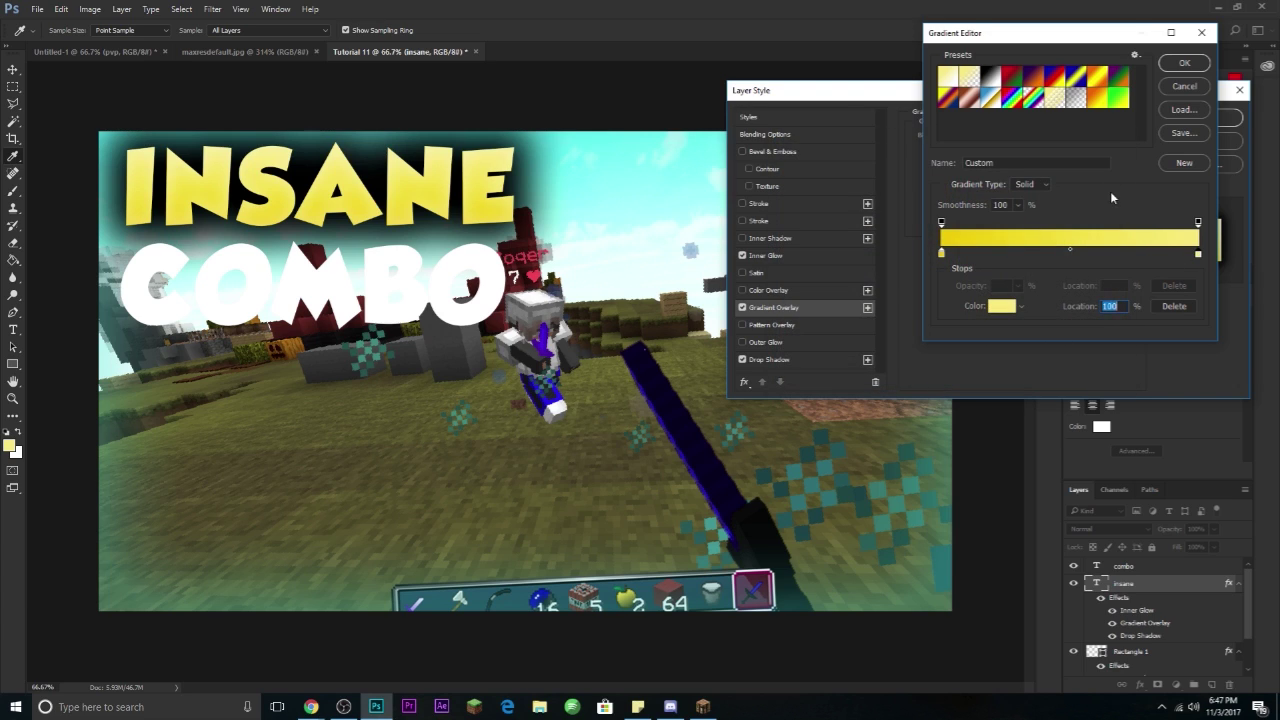
left_click(1185, 64)
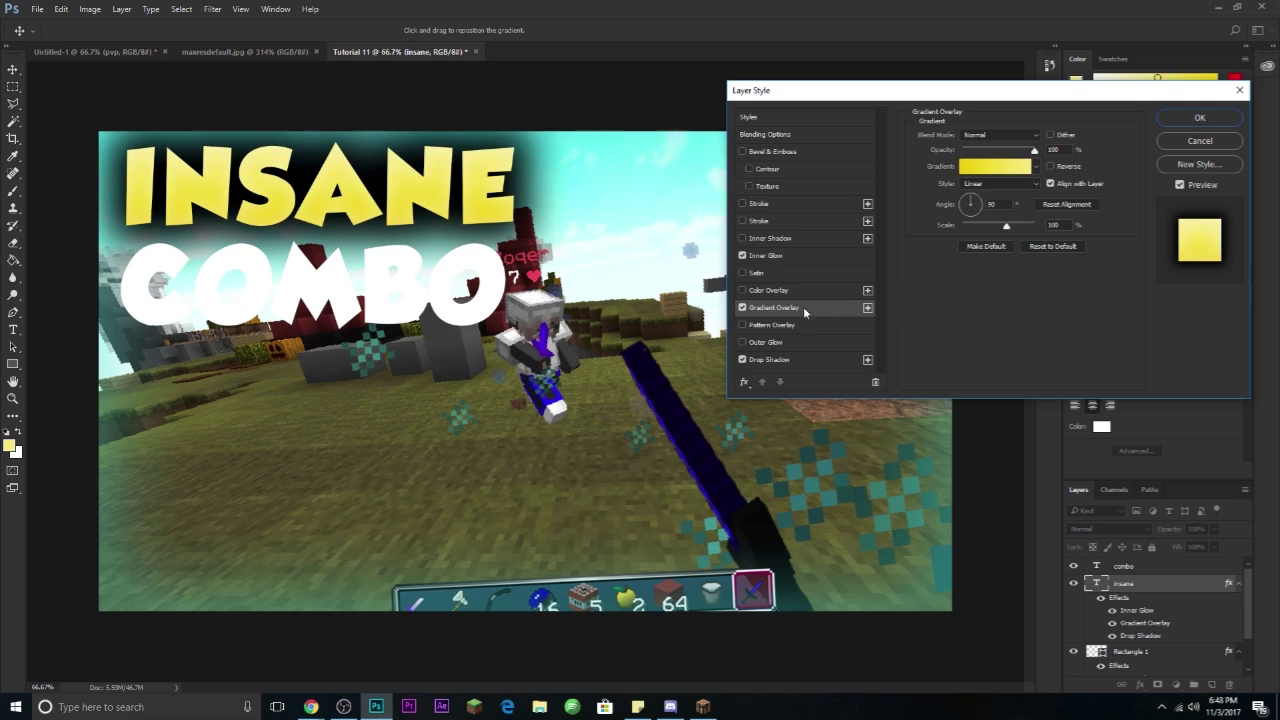
- Raise the Inner Glow's opacity slightly above 47%, reduce its size a little, and apply the layer style to "INSANE"
left_click(793, 255)
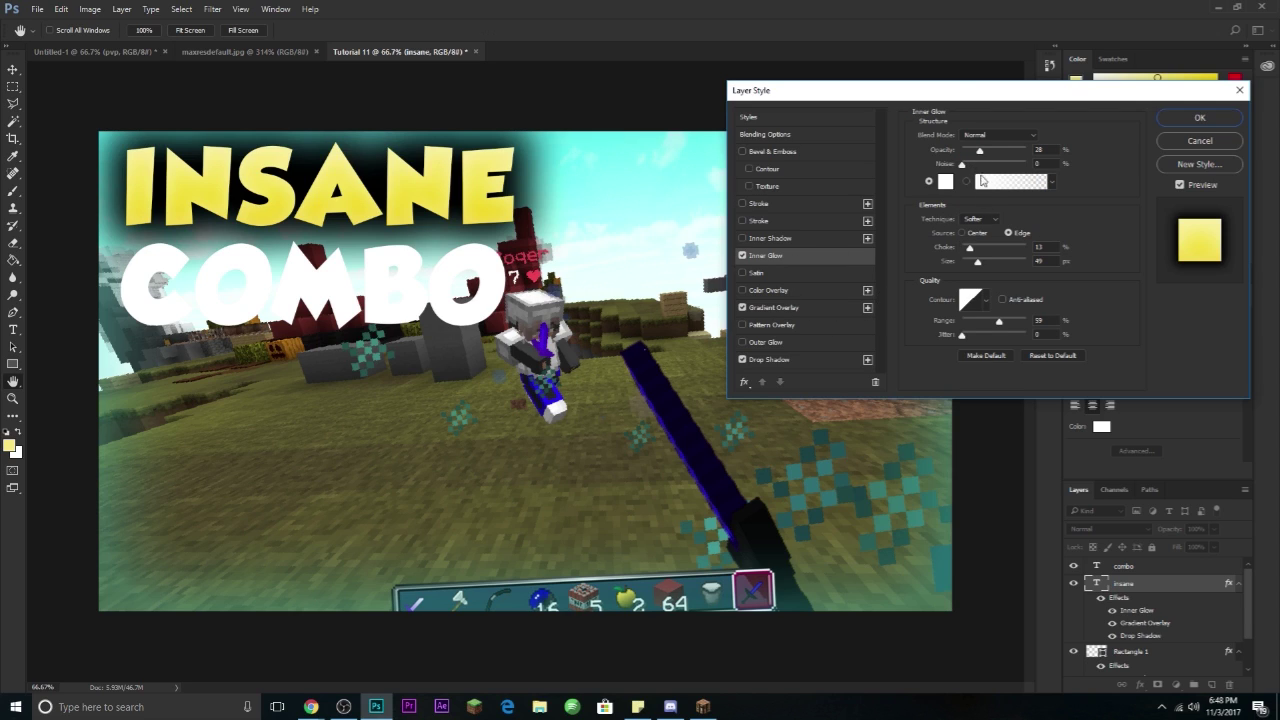
left_click_drag(980, 150, 995, 158)
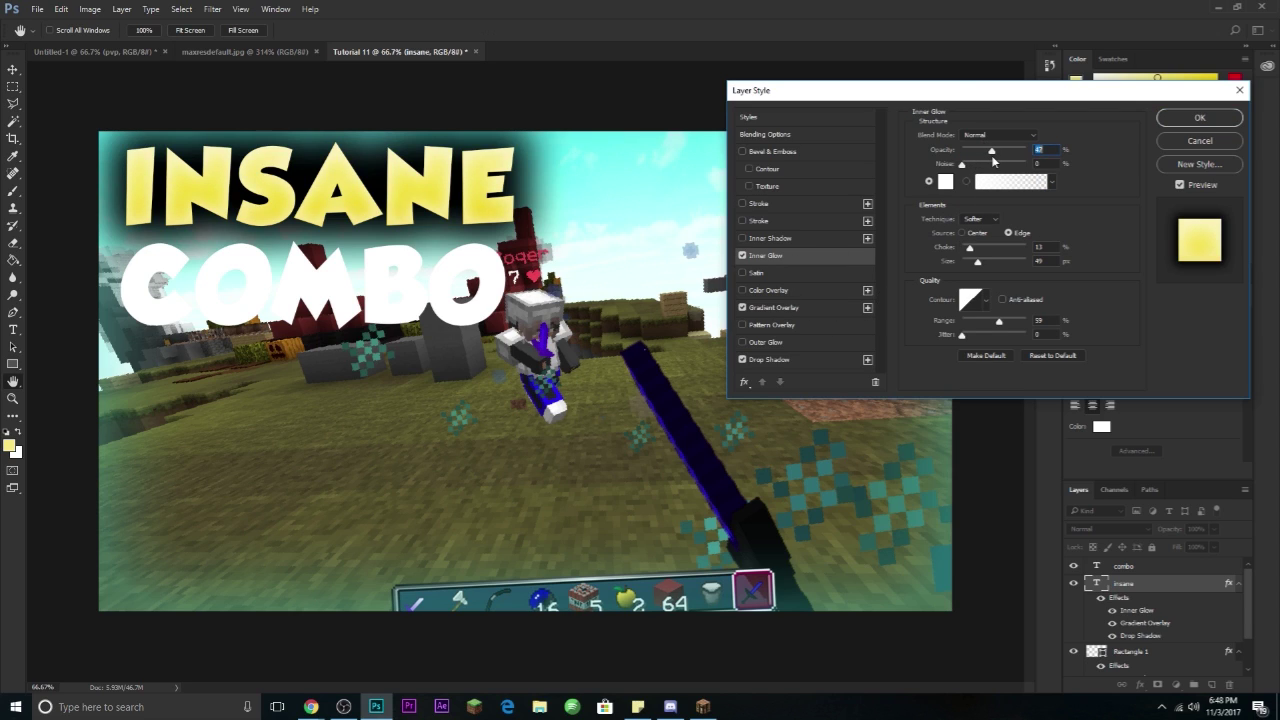
mouse_move(979, 266)
left_mouse_down()
mouse_move(990, 267)
mouse_move(974, 269)
left_mouse_up()
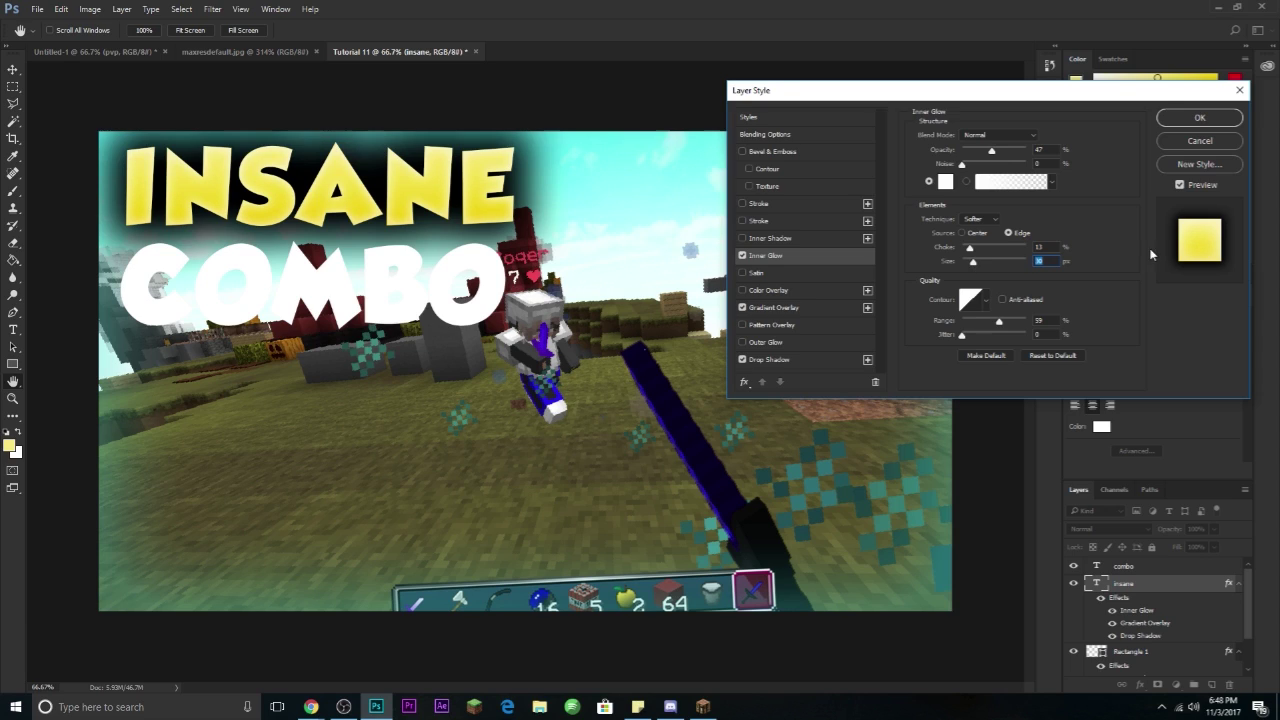
left_click_drag(992, 156, 997, 157)
left_click(1199, 118)
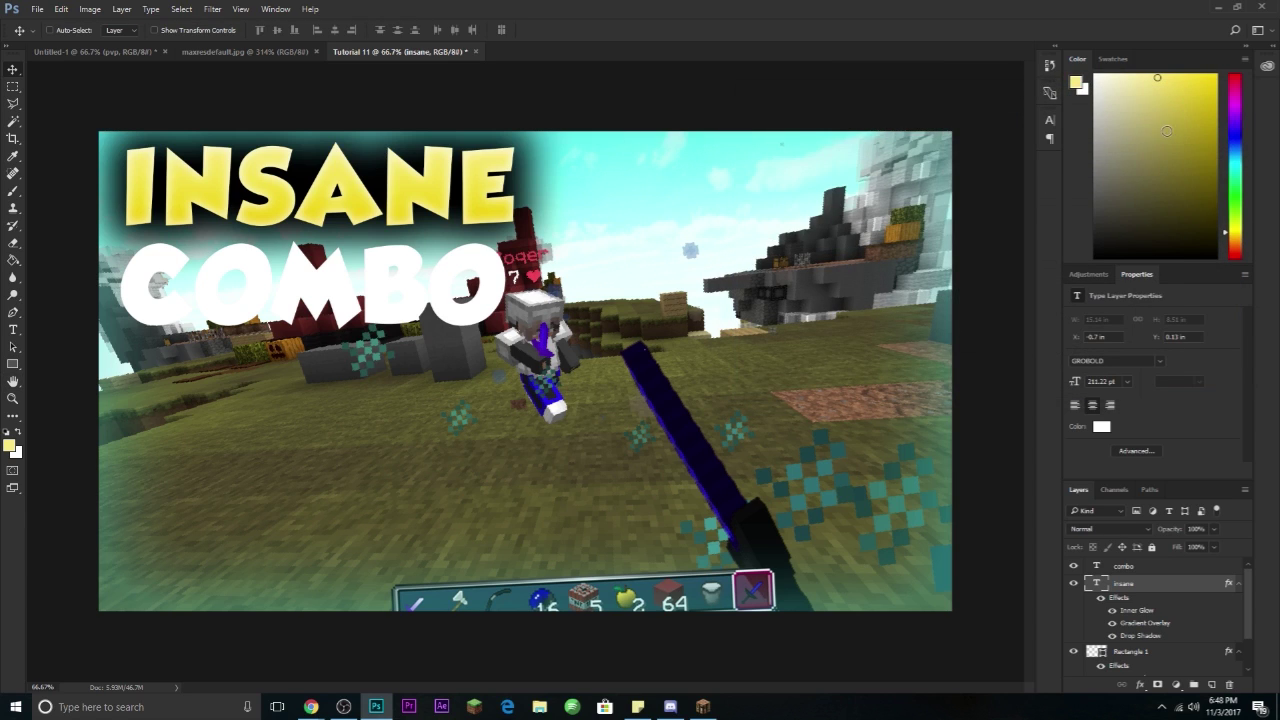
- Copy the "INSANE" layer style and paste it onto the "COMBO" text layer
right_click(1142, 583)
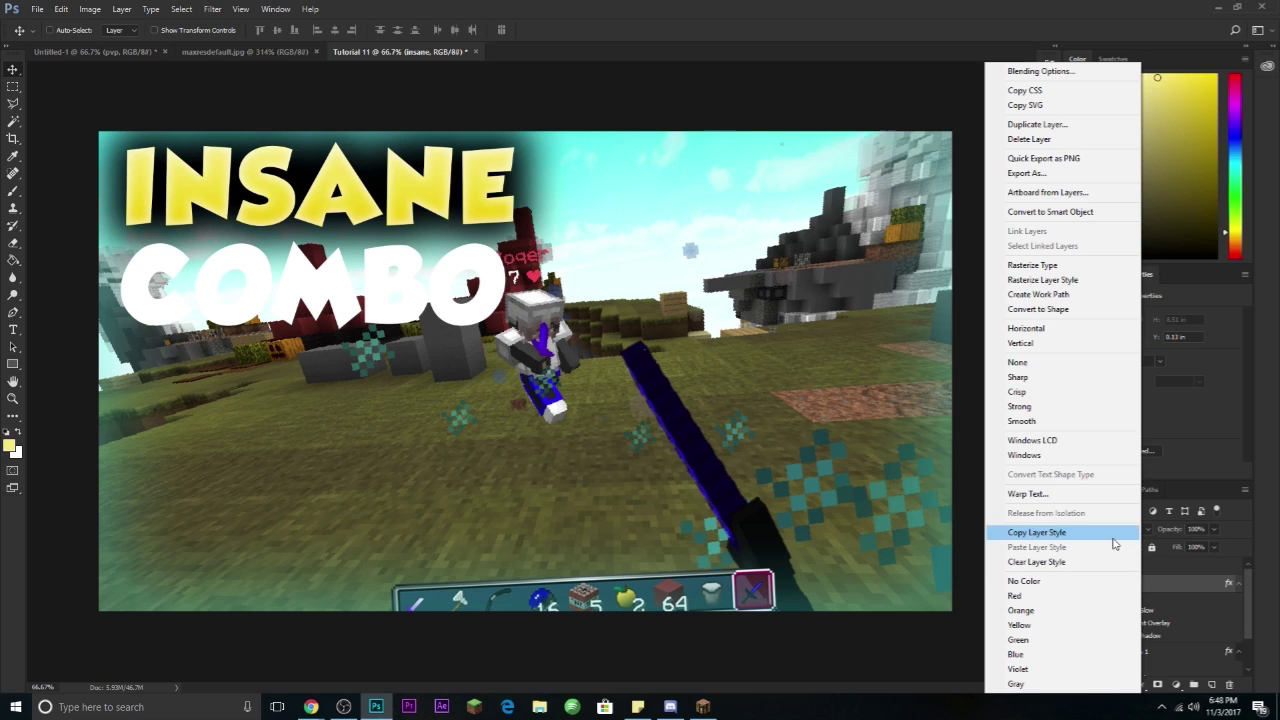
left_click(1038, 534)
right_click(1154, 564)
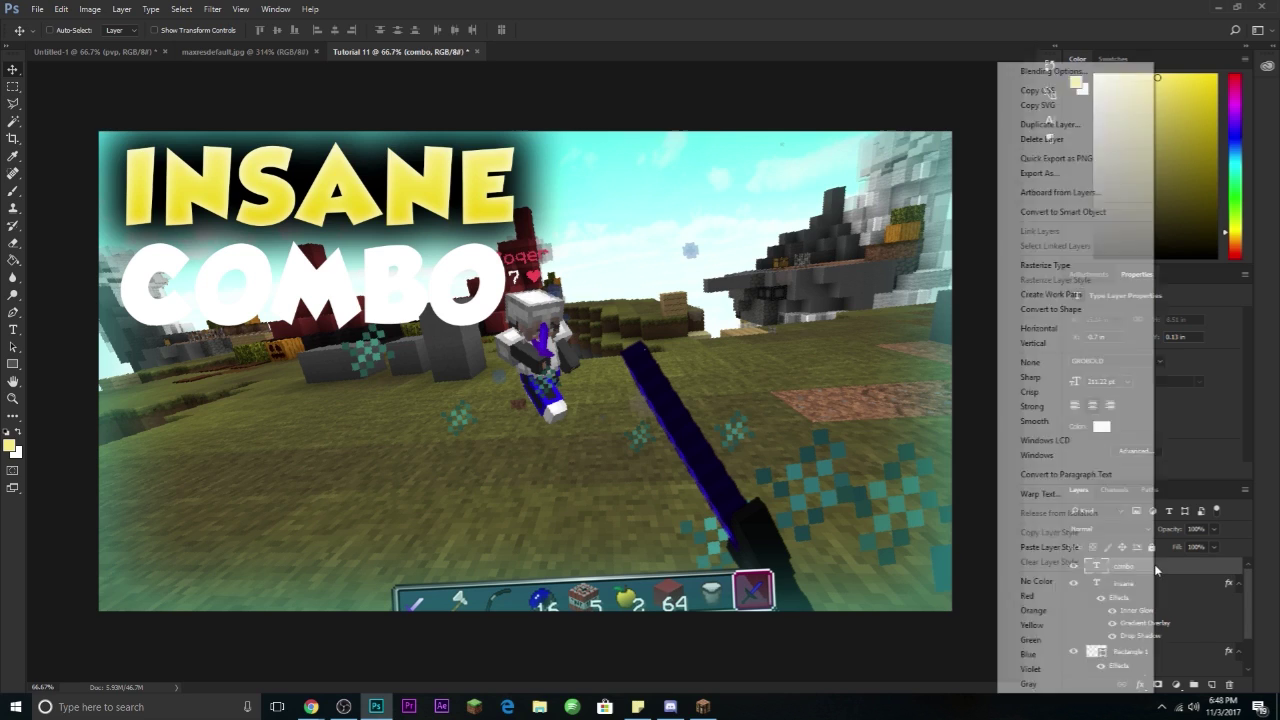
left_click(1066, 548)
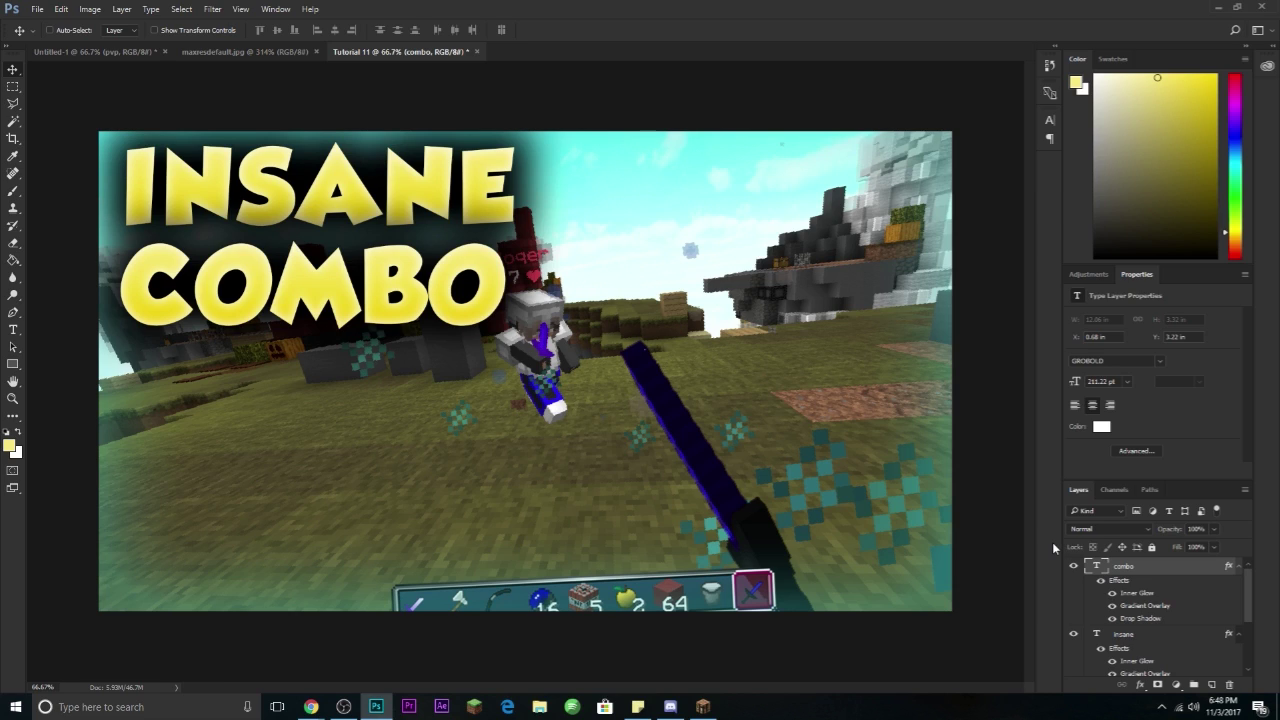
- Shift the background screenshot layer 2017-11-03_18.36.35 right by about 1.1 in so the enemy player clears the title
scroll(1155, 640, "down", 3)
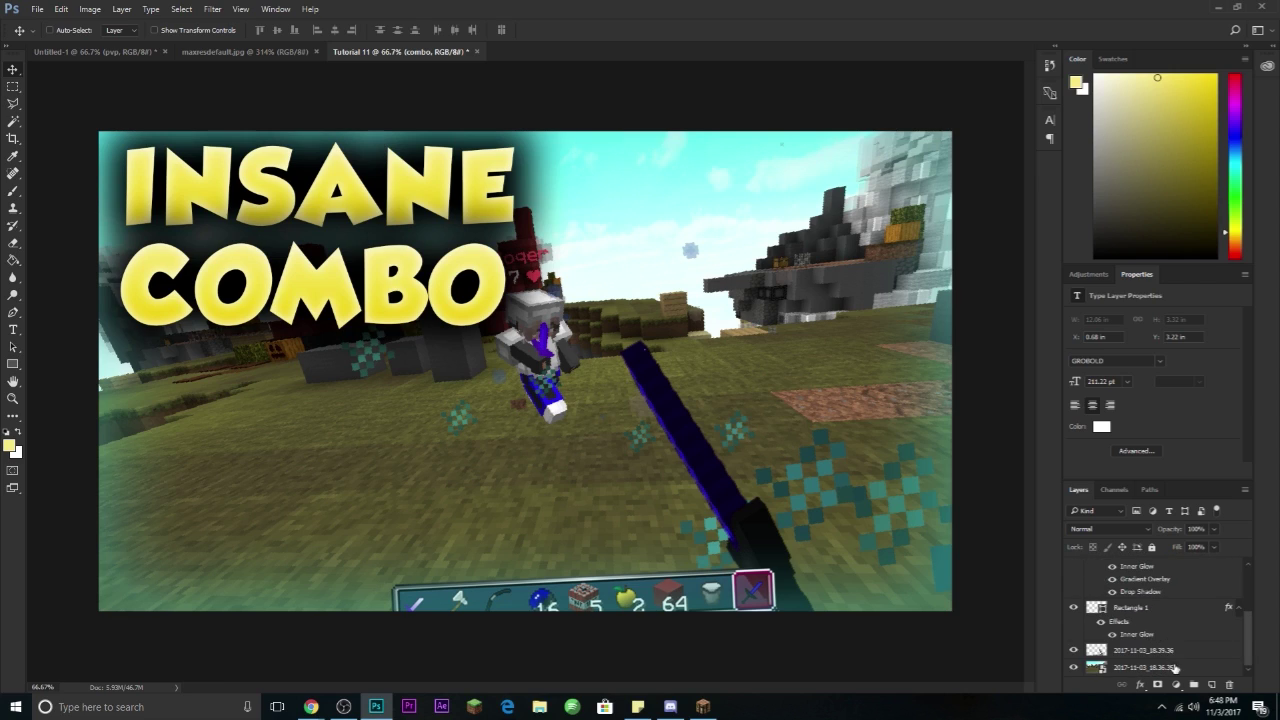
left_click(1183, 668)
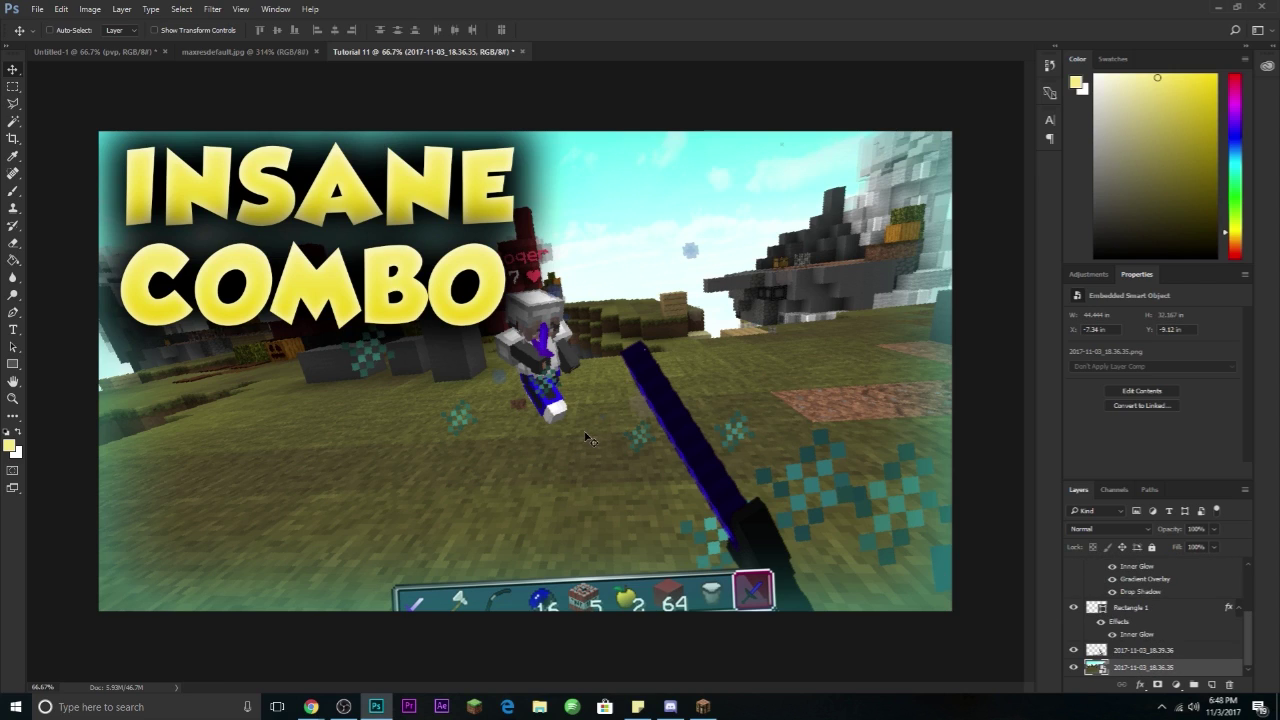
left_click_drag(599, 448, 632, 451)
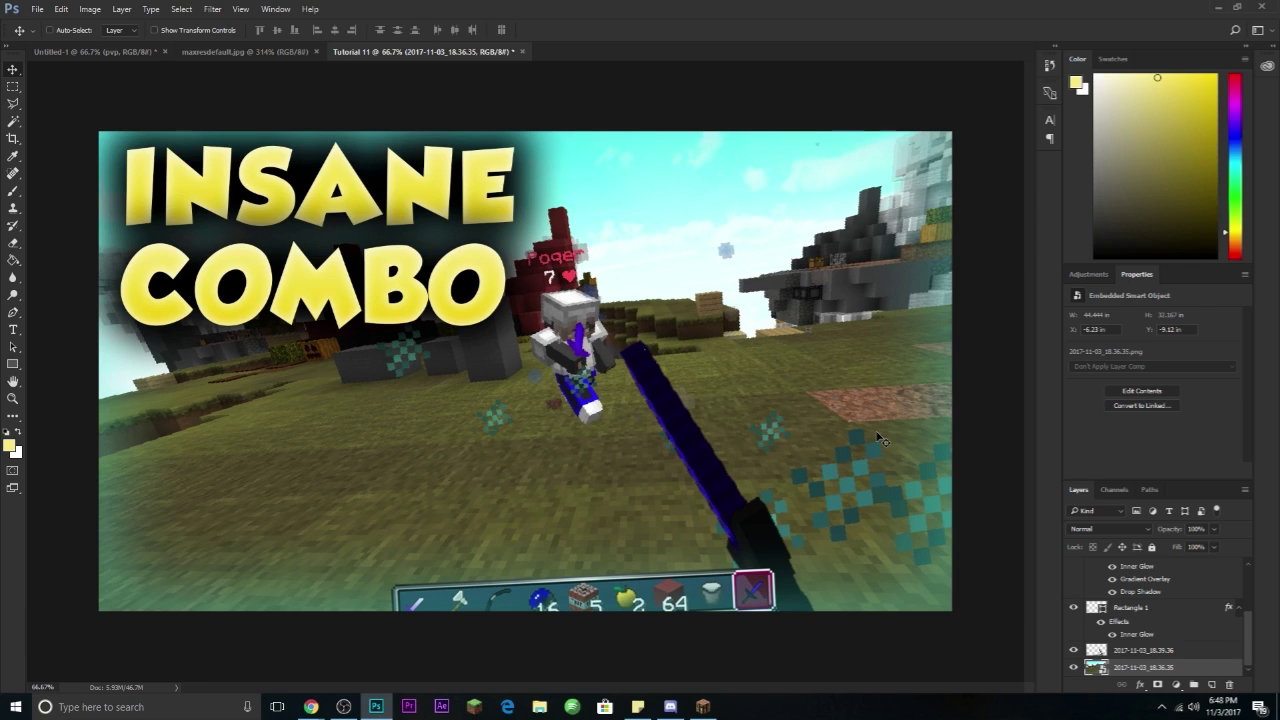
- Close the gap between the title words by nudging "COMBO" slightly up and "INSANE" down to Y 0.41 in
scroll(1150, 590, "up", 2)
left_click(1161, 568)
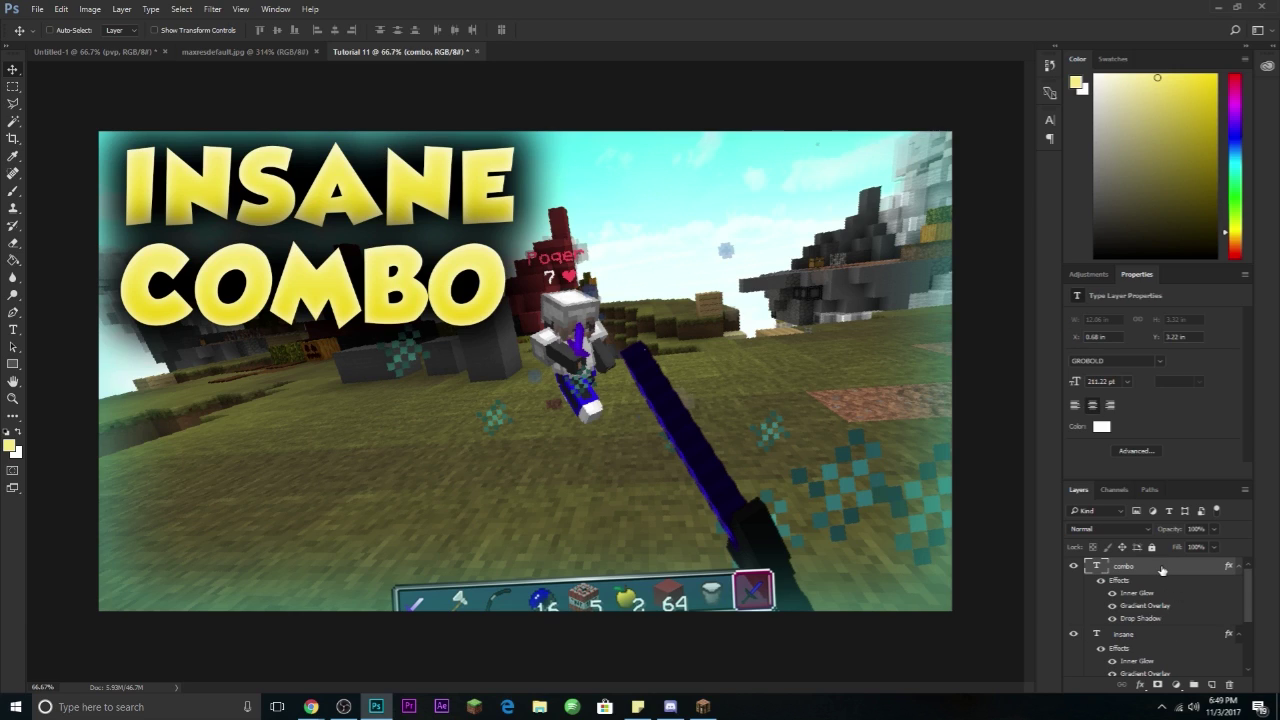
left_click(1147, 634)
scroll(1147, 634, "down", 1)
key("shift+Down")
key("shift+Down")
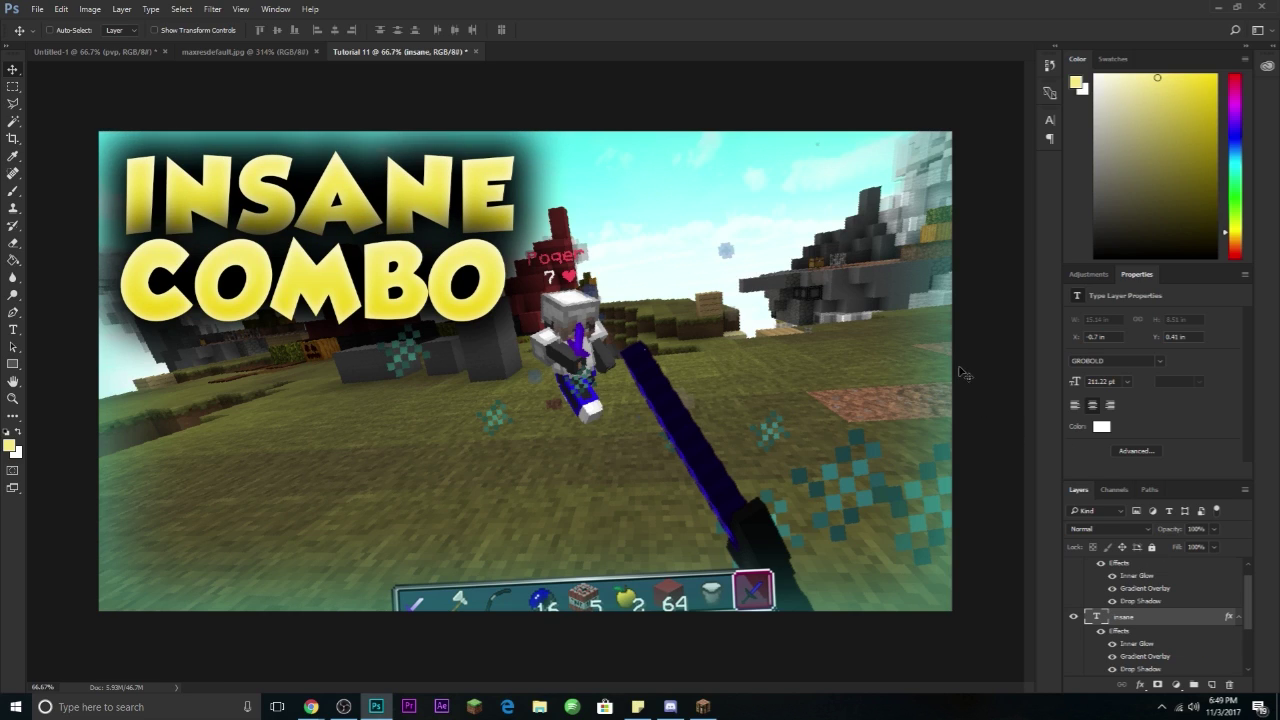
- Place the embedded Arrow-PNG image and rotate it to about 76.56° so it points down to the right below "COMBO"
left_click(36, 9)
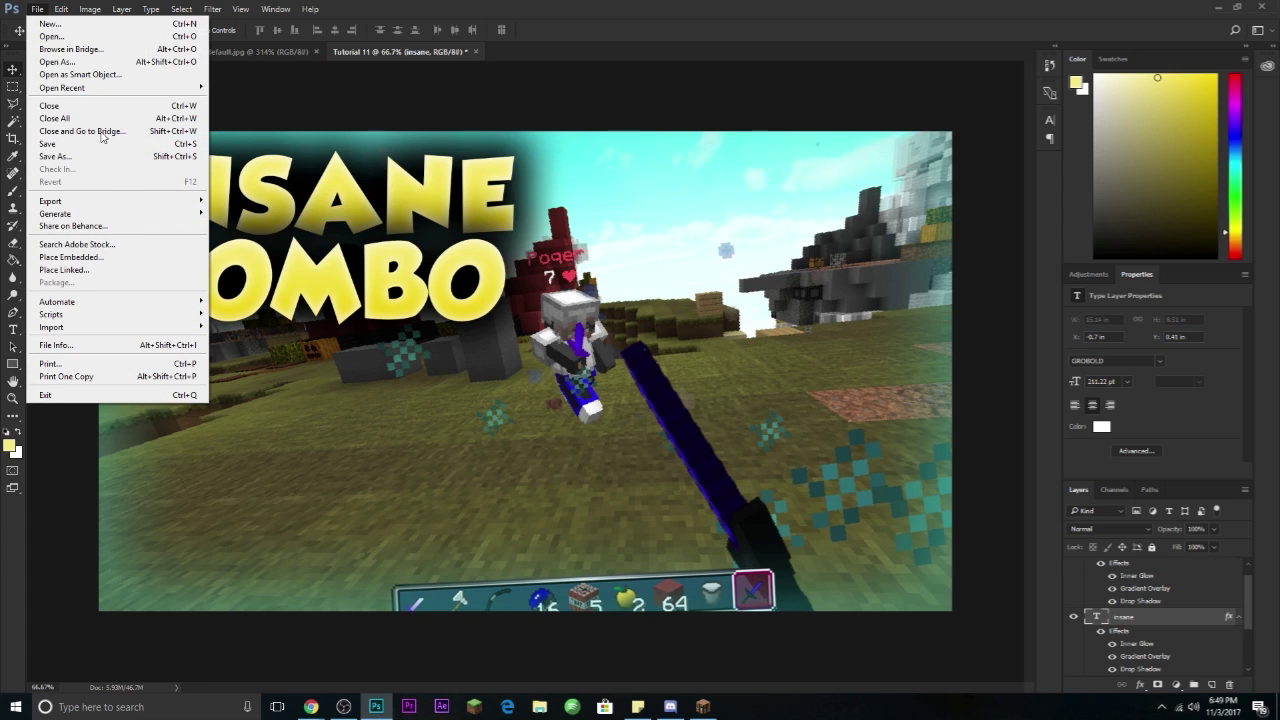
left_click(108, 248)
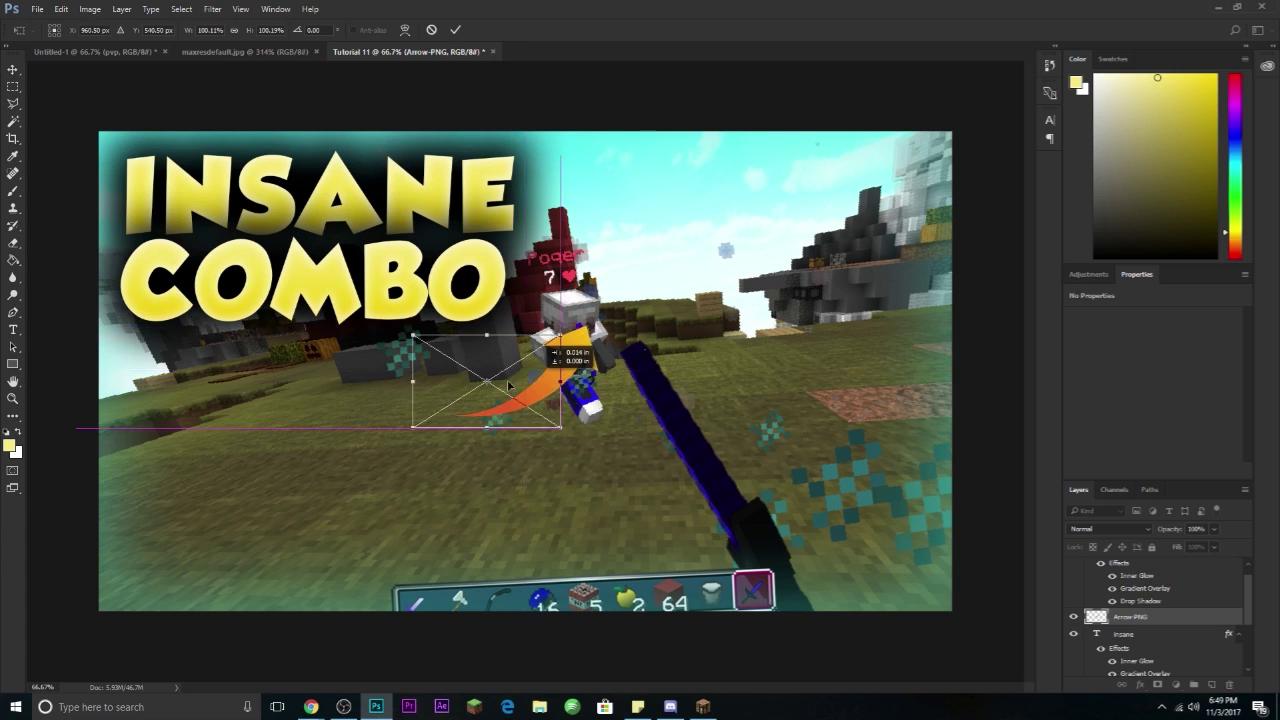
left_click_drag(508, 385, 503, 385)
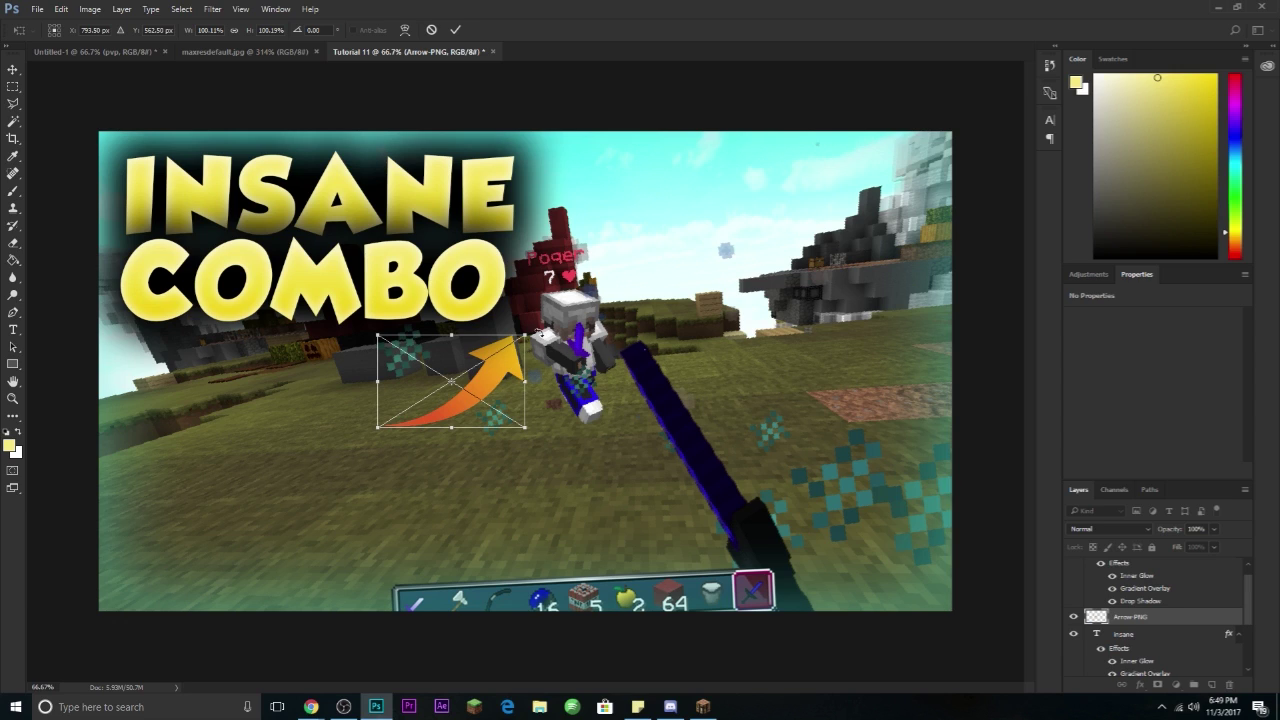
left_click_drag(536, 330, 421, 397)
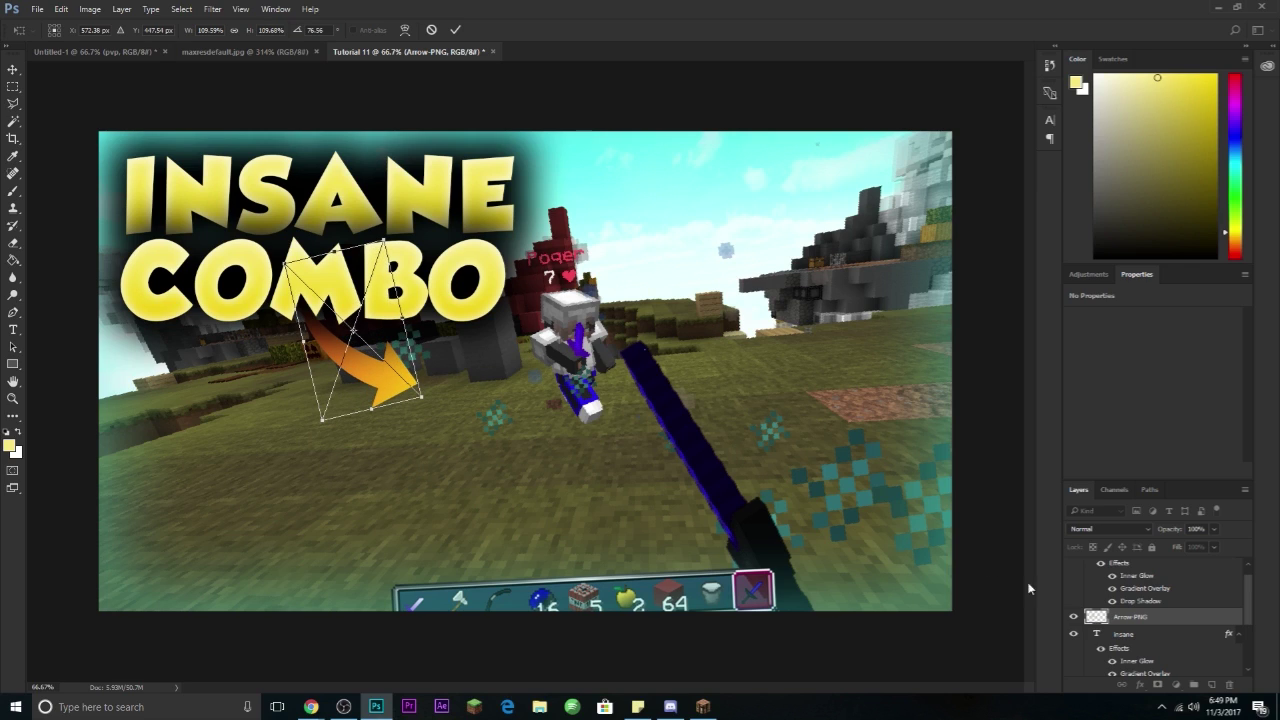
- Enlarge the arrow to about 168% and position it with its tail tucked beneath the "COMBO" text
scroll(1145, 620, "up", 1)
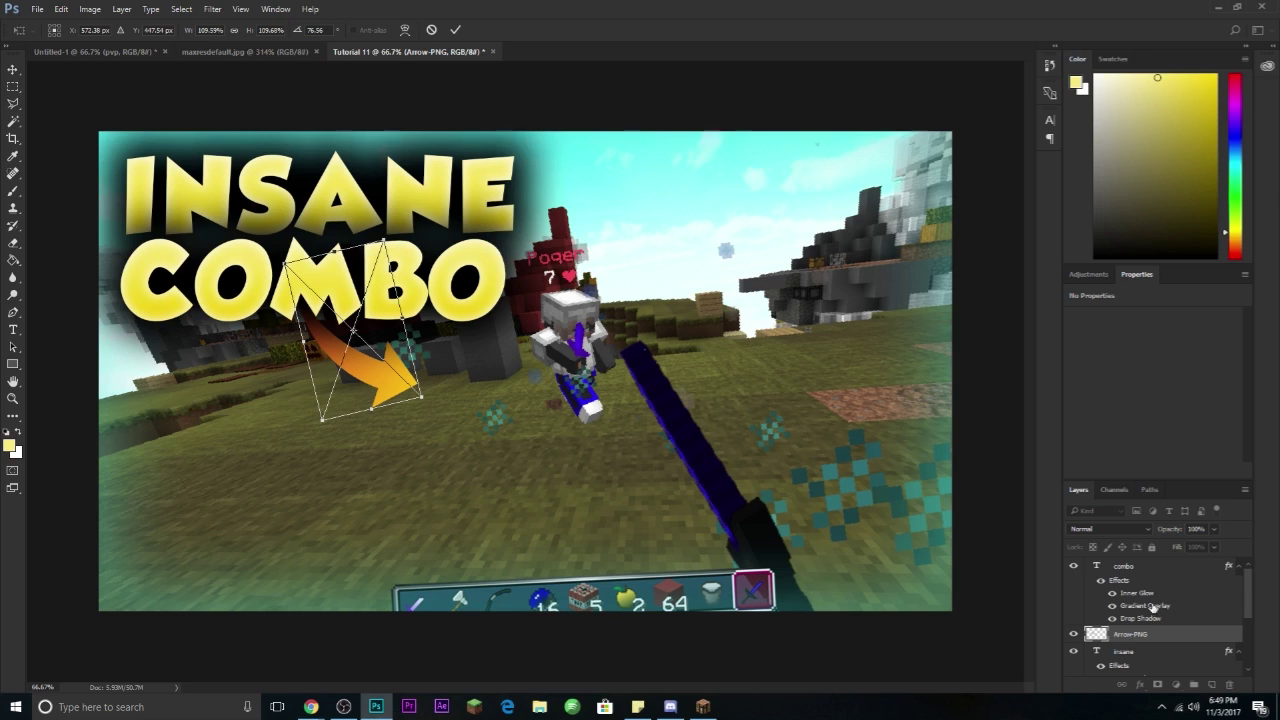
left_click_drag(424, 399, 509, 455)
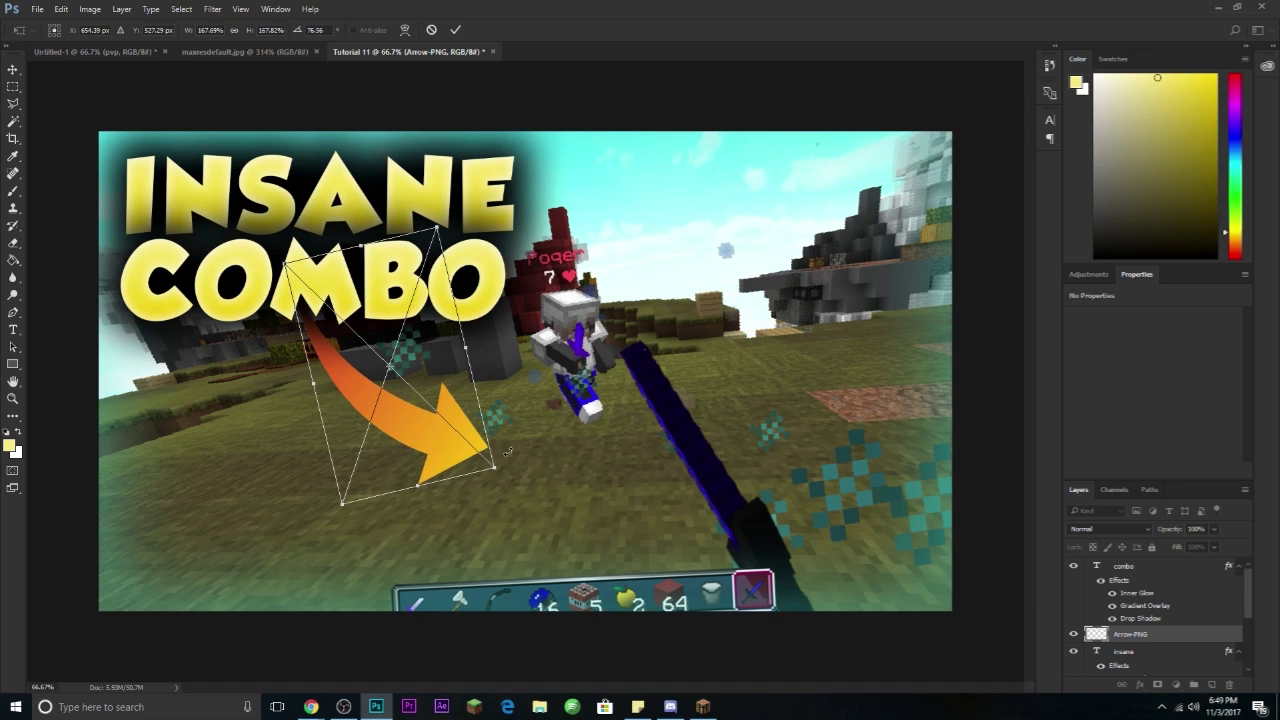
left_click_drag(455, 410, 450, 370)
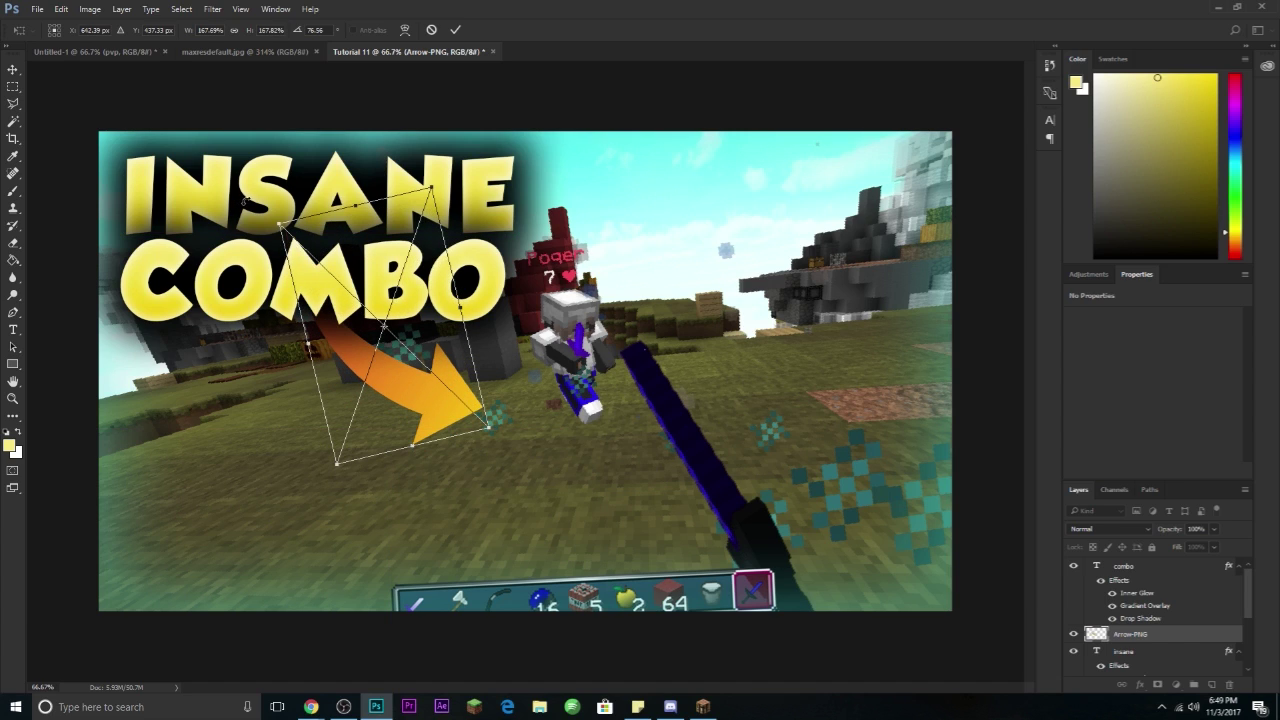
left_click_drag(388, 405, 354, 410)
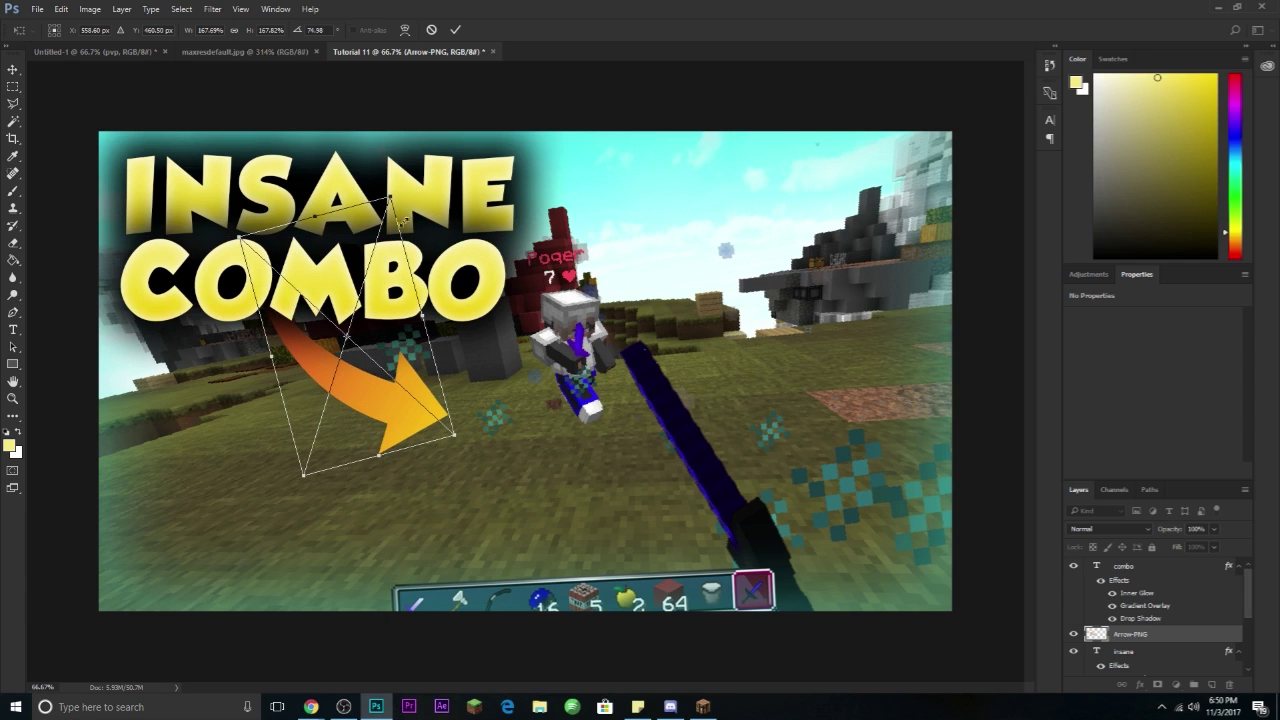
- Fine-tune the arrow's rotation to about 74.43°, nudge it into position under "COMBO", and commit the placement
left_click_drag(390, 174, 401, 172)
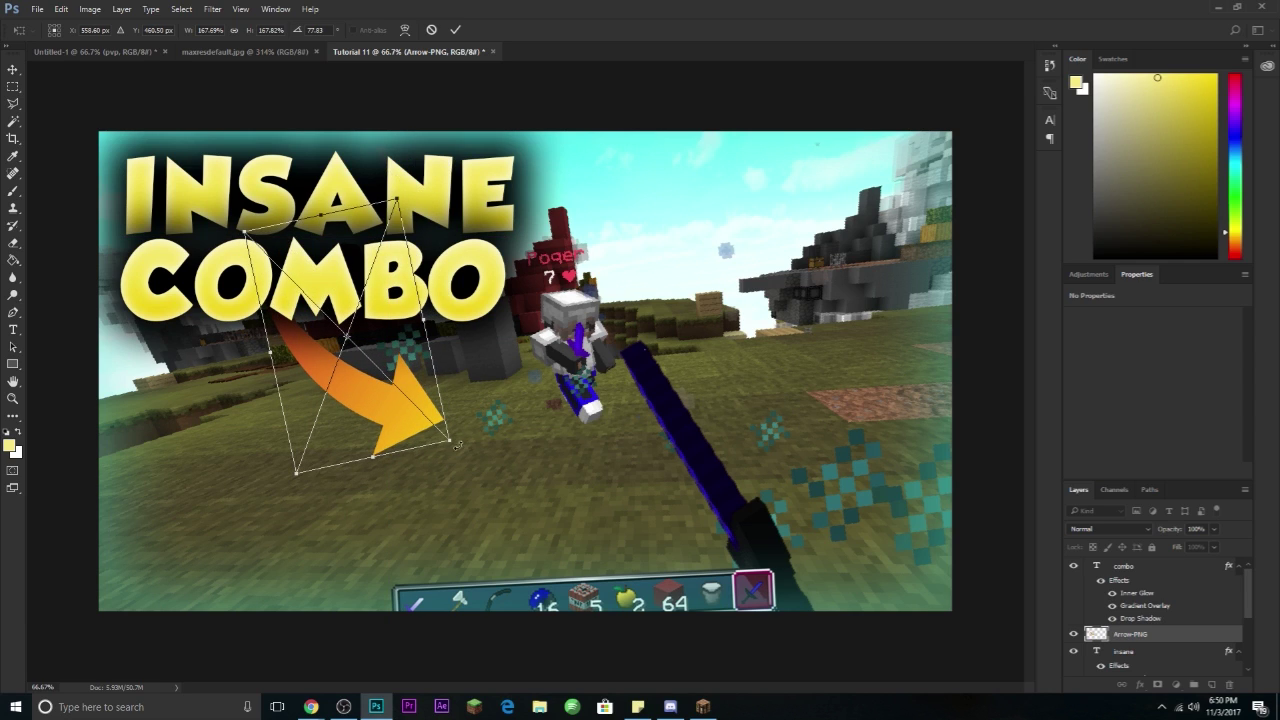
left_click_drag(461, 449, 466, 438)
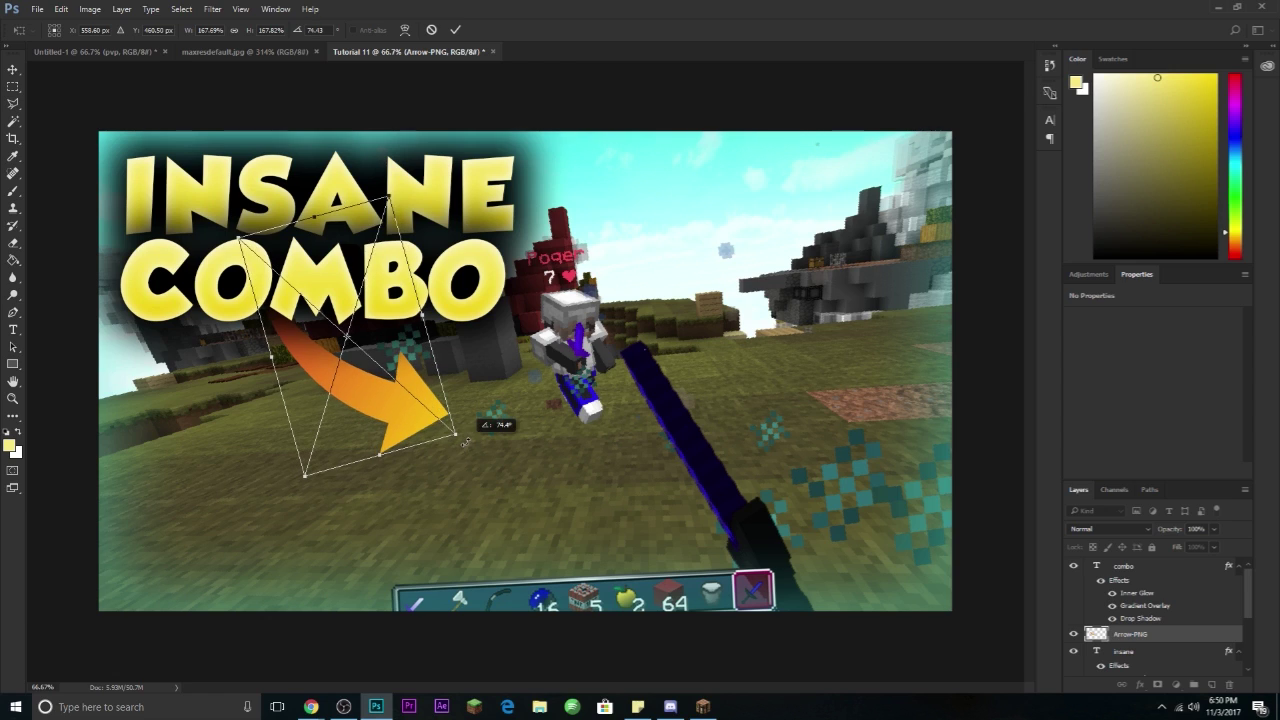
left_click_drag(386, 428, 377, 415)
left_click_drag(384, 423, 392, 428)
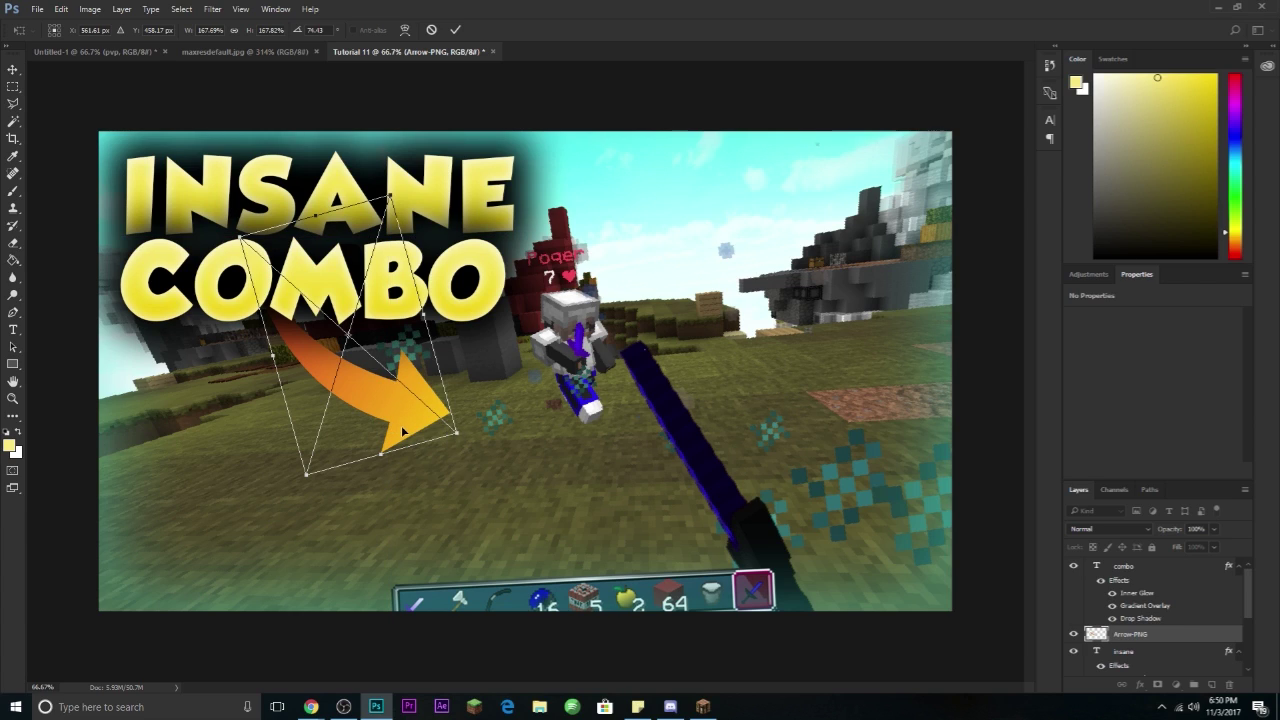
left_click_drag(403, 429, 399, 433)
key("Return")
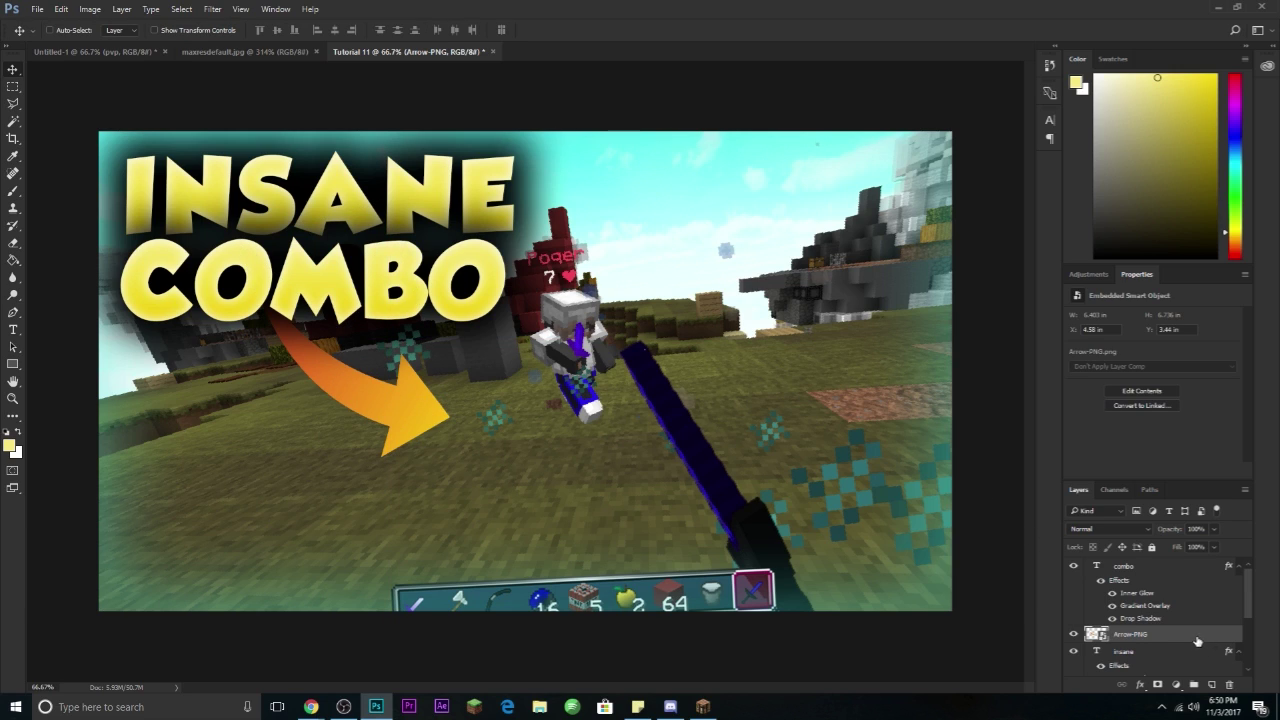
- Copy the layer style of the "combo" text layer and paste it onto the Arrow-PNG layer
right_click(1174, 572)
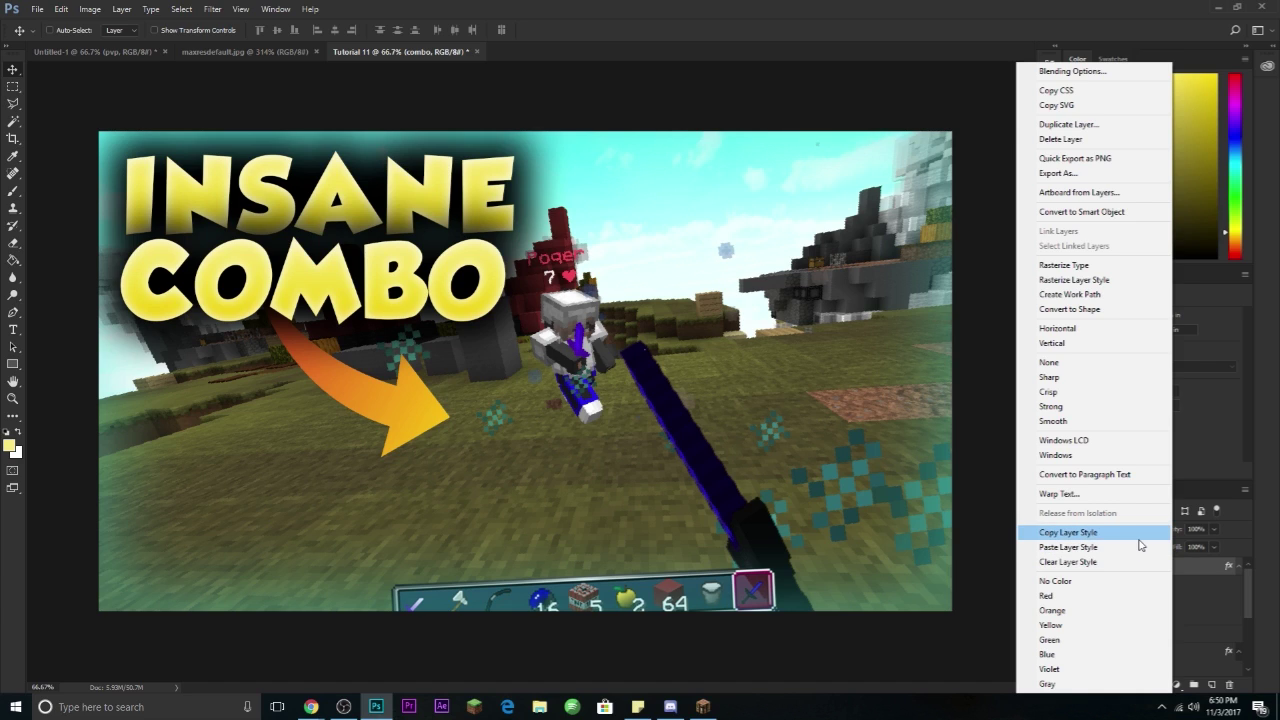
left_click(1139, 537)
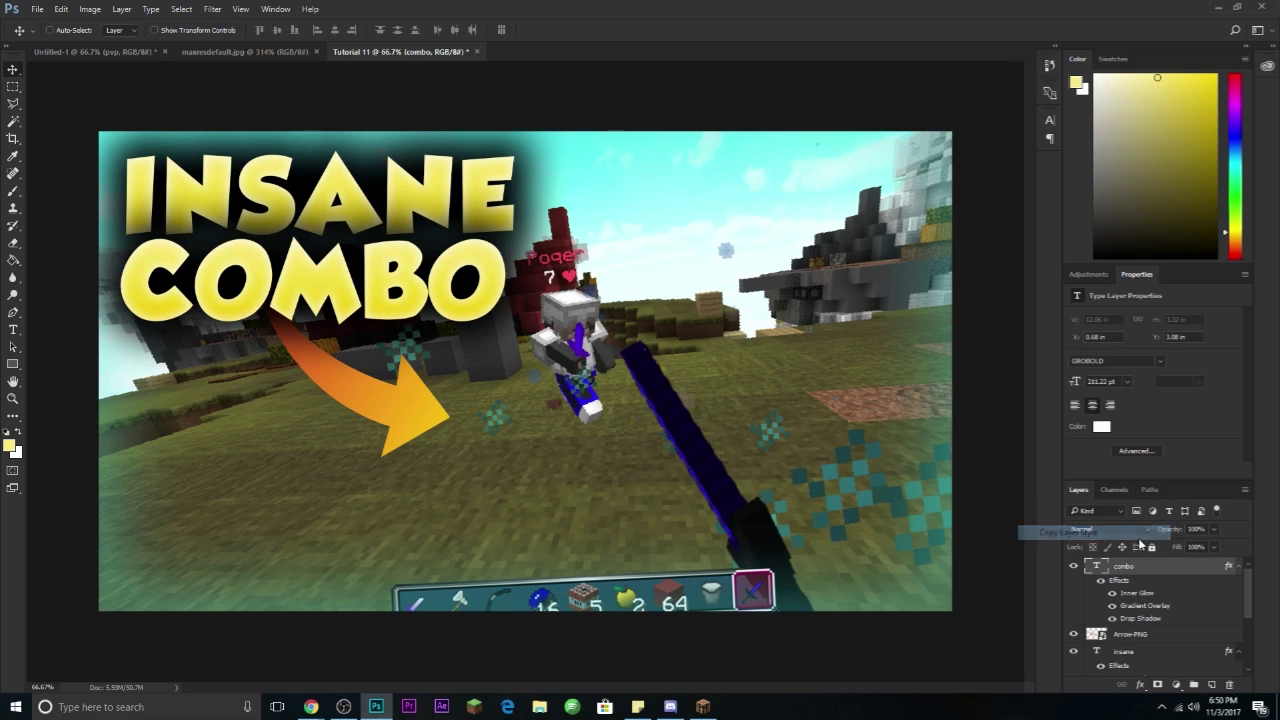
right_click(1181, 640)
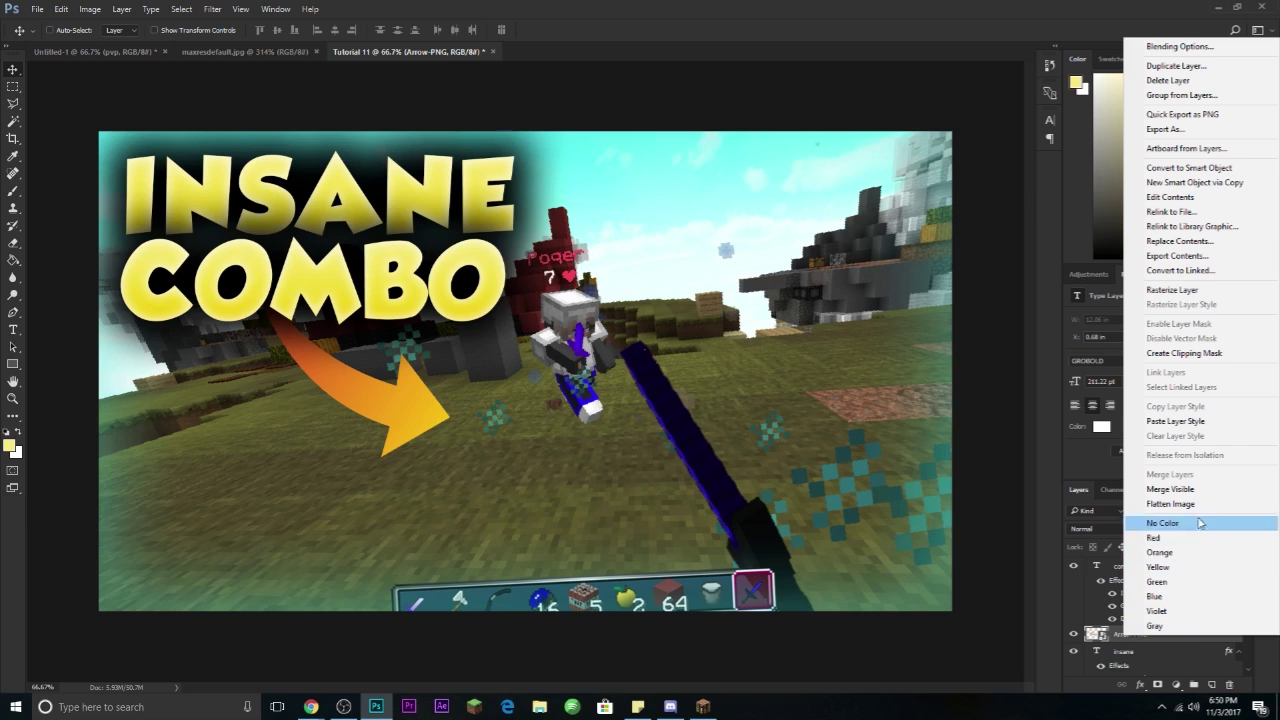
left_click(1180, 421)
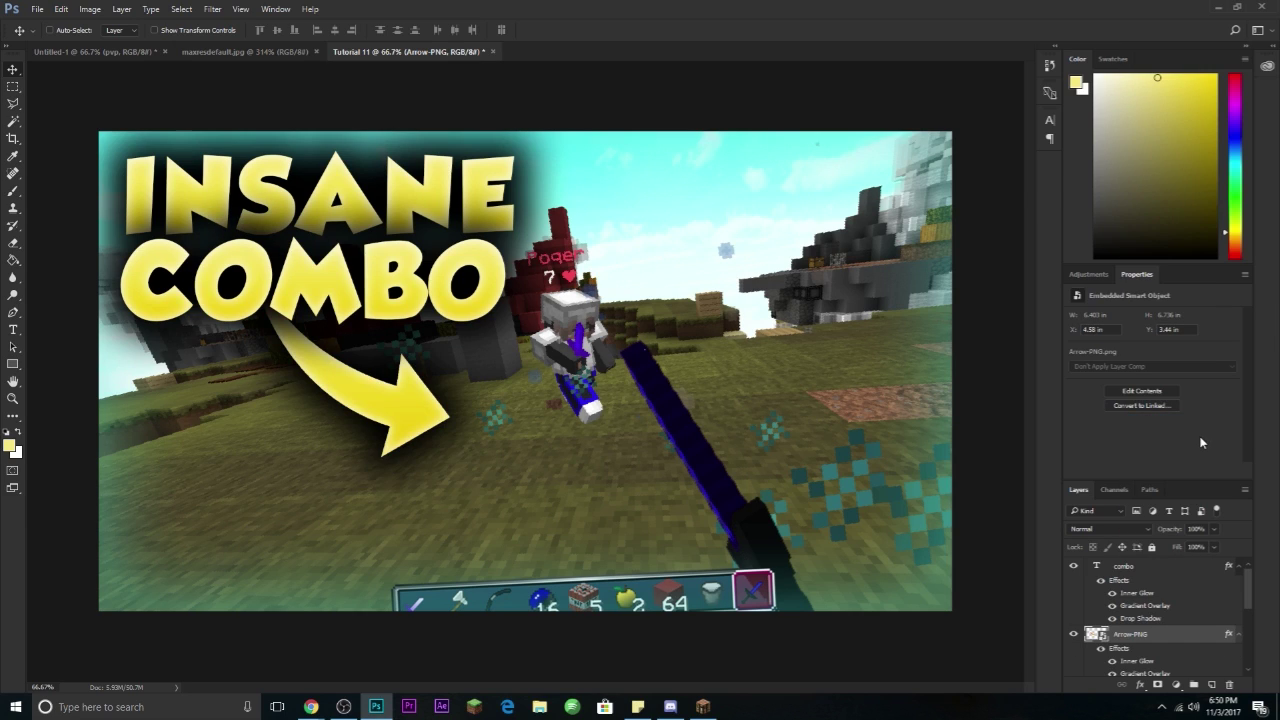
- In the arrow's layer style, turn off Gradient Overlay and apply a Color Overlay in red (ff0000)
double_click(1188, 637)
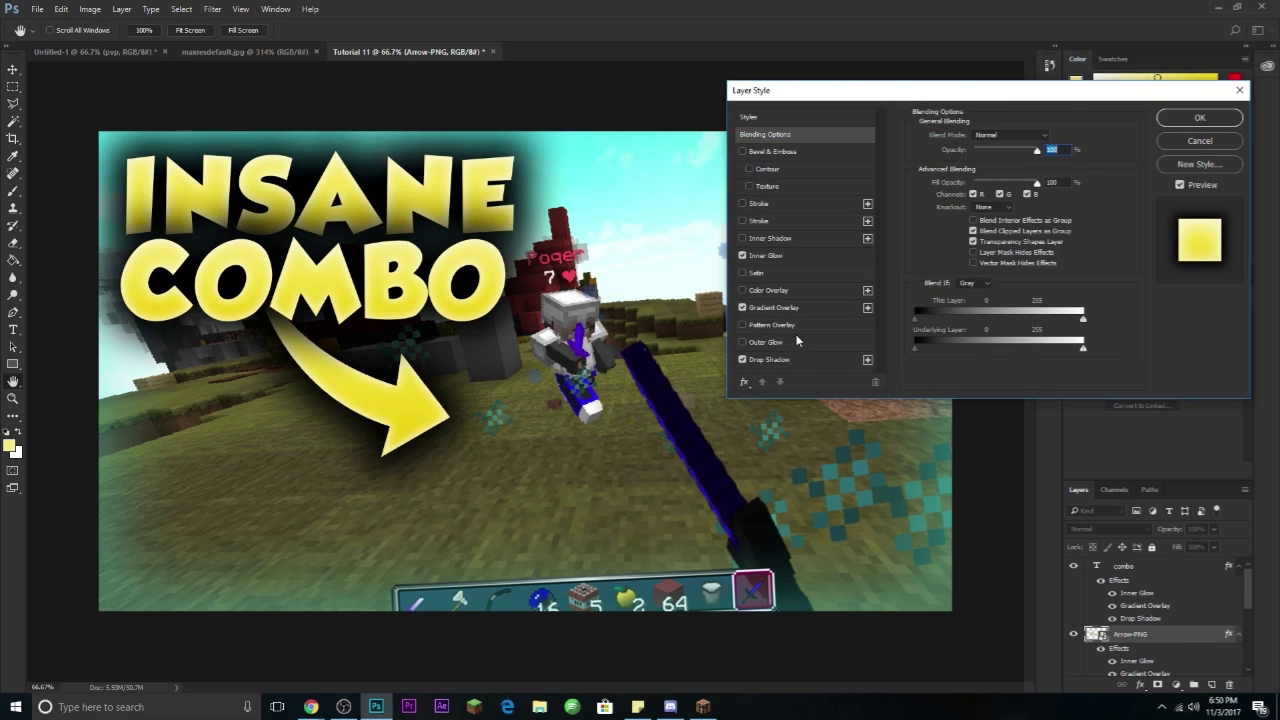
left_click(742, 307)
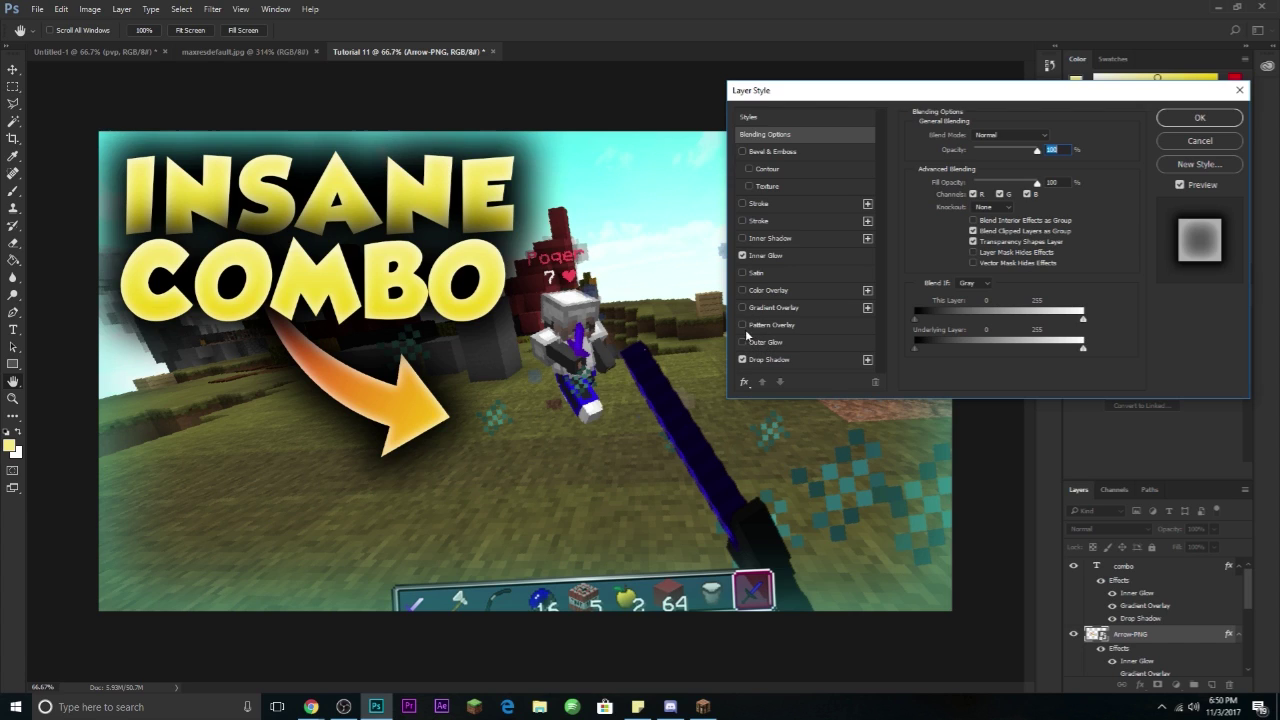
left_click(765, 290)
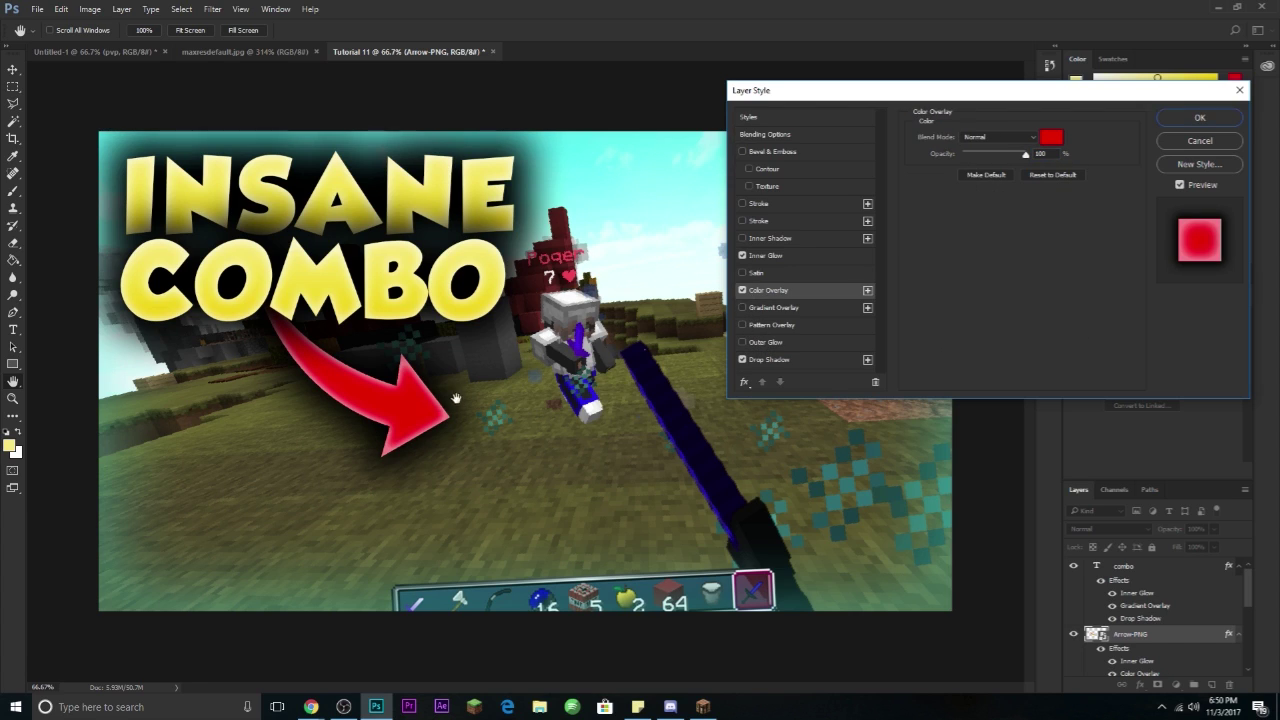
left_click(1050, 139)
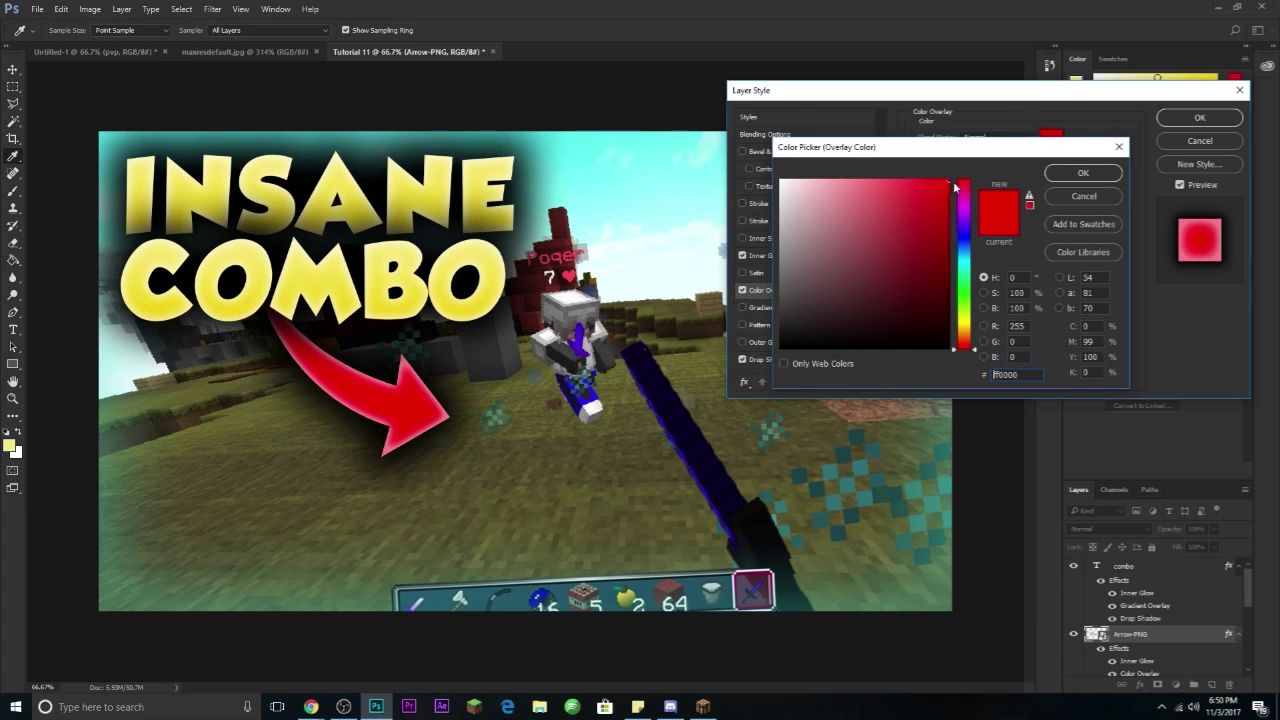
mouse_move(977, 350)
left_mouse_down()
mouse_move(976, 318)
mouse_move(977, 355)
left_mouse_up()
left_click(1085, 174)
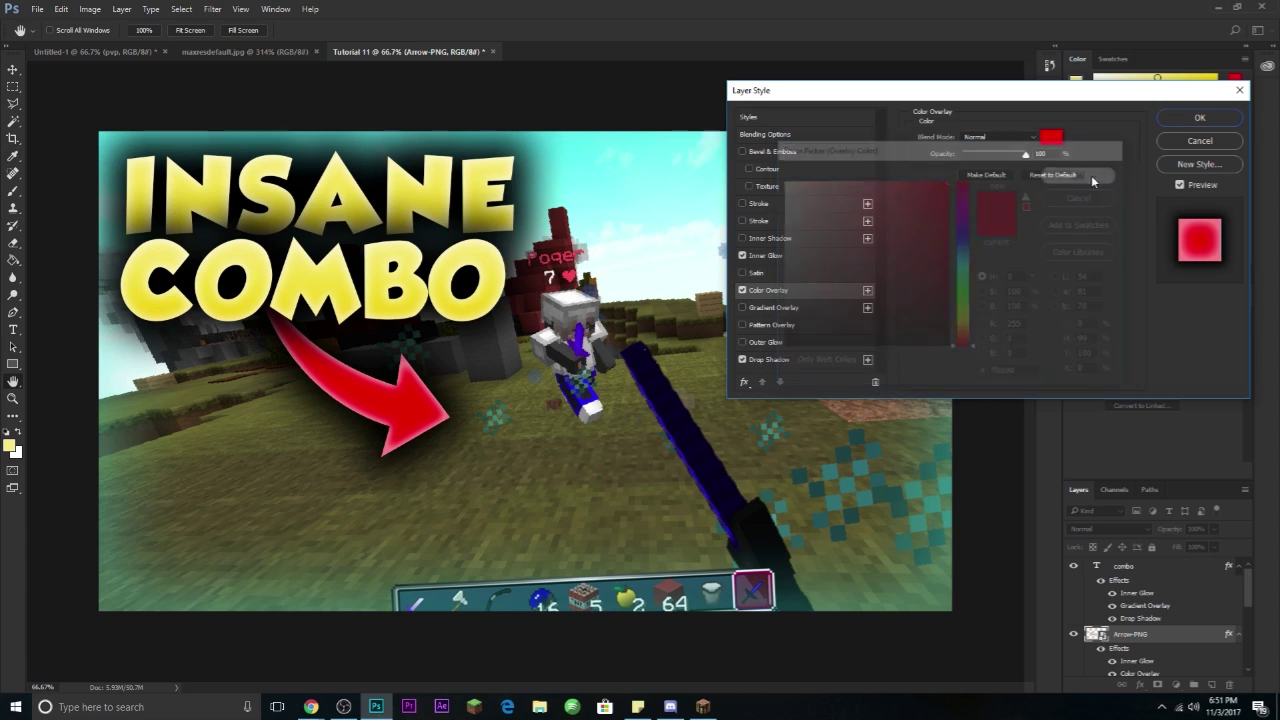
- Set the arrow's Inner Glow opacity to 46% and its size to about 56 px, then apply the layer style
left_click(807, 254)
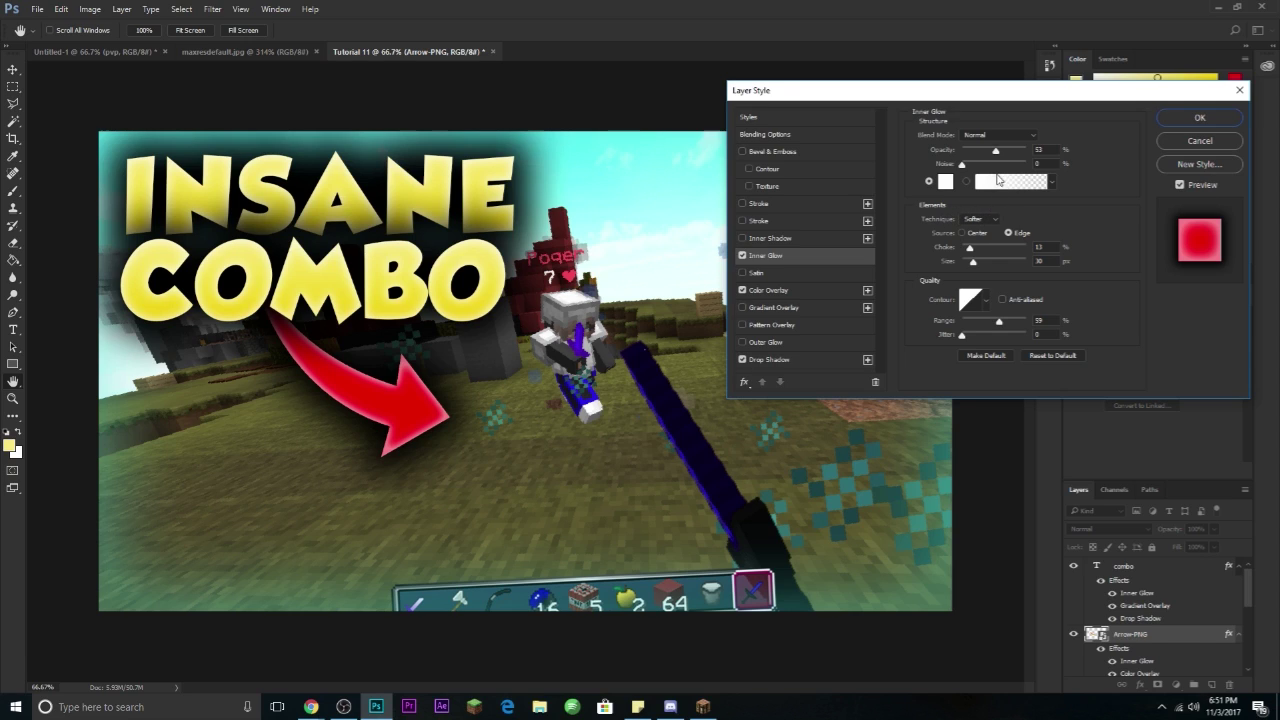
left_click_drag(993, 150, 993, 153)
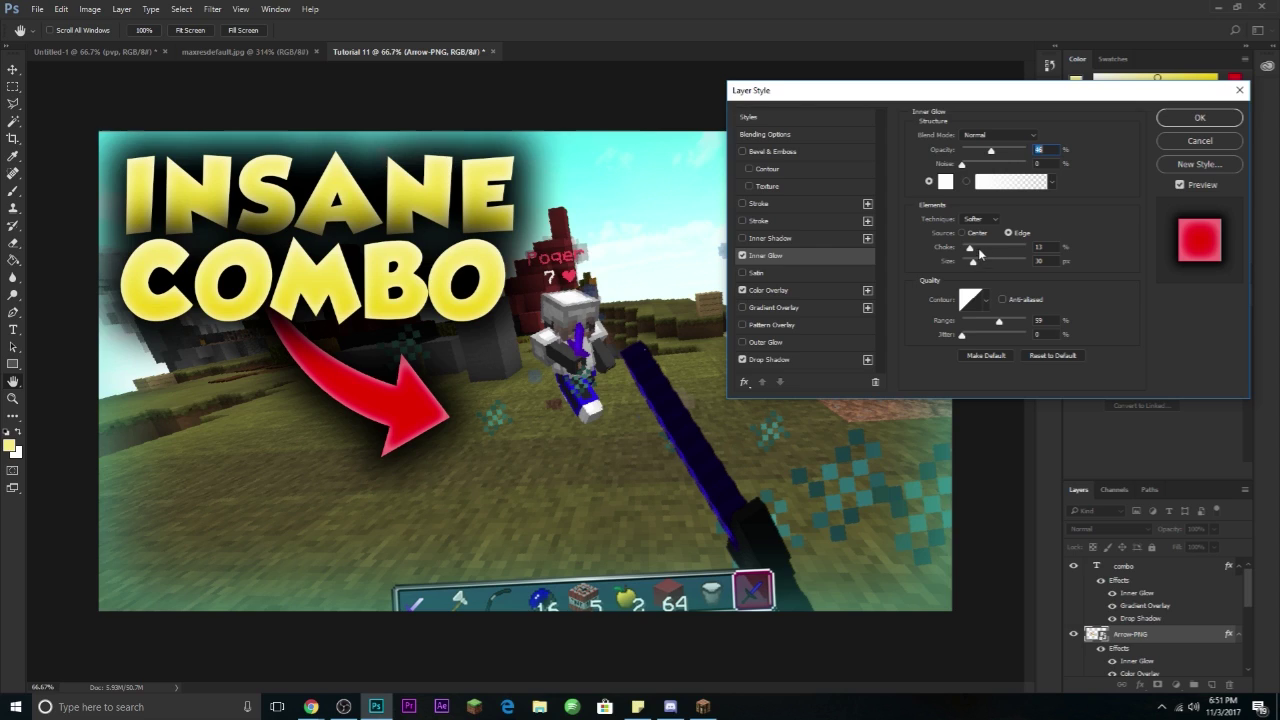
left_click_drag(973, 261, 978, 260)
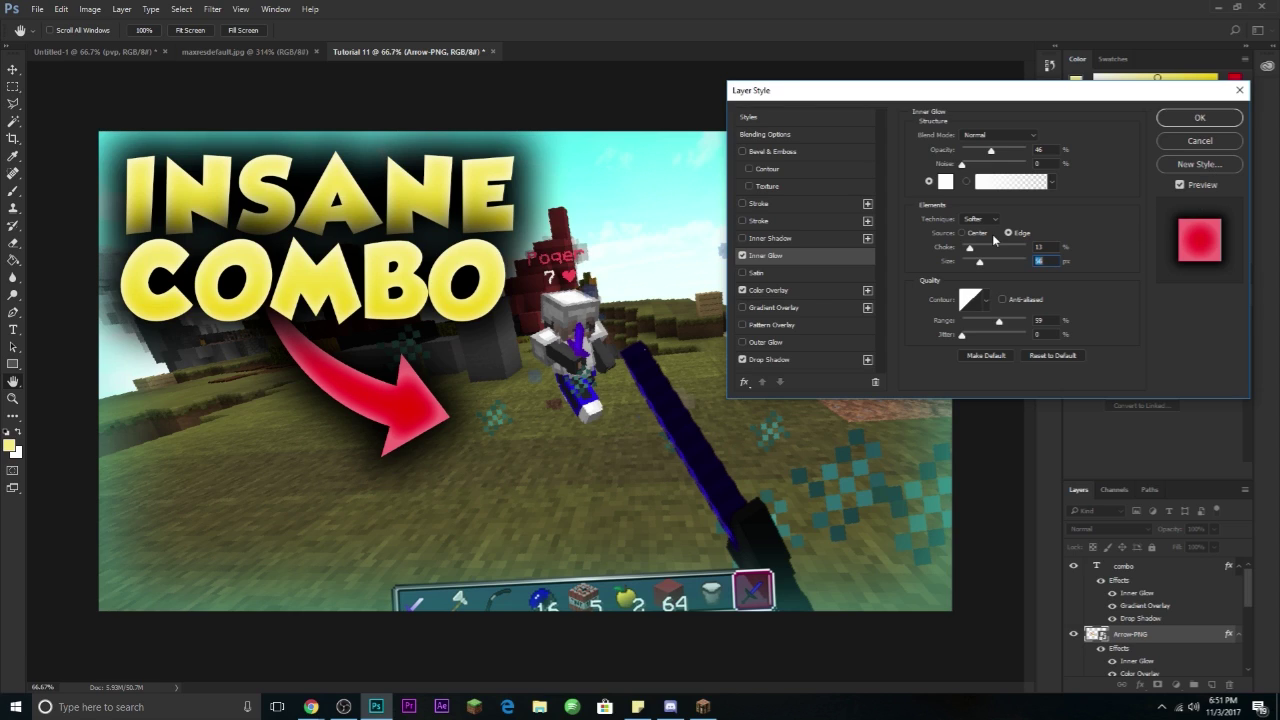
left_click(1207, 118)
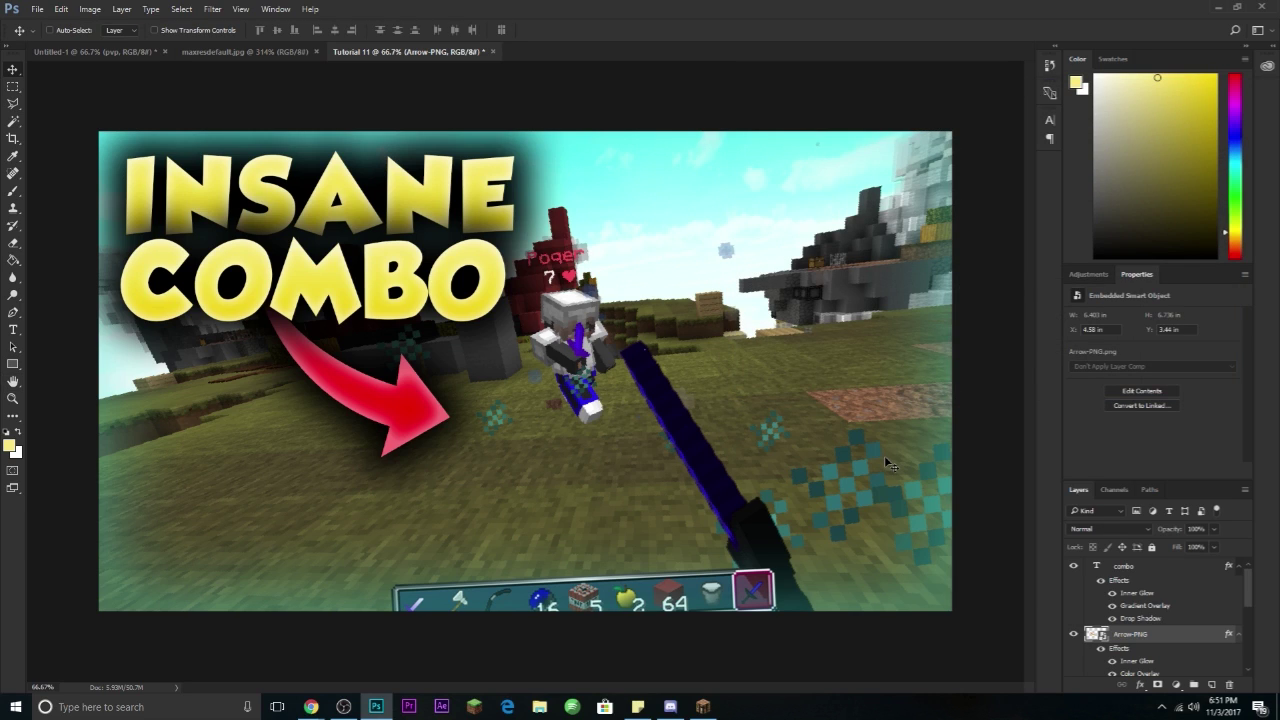